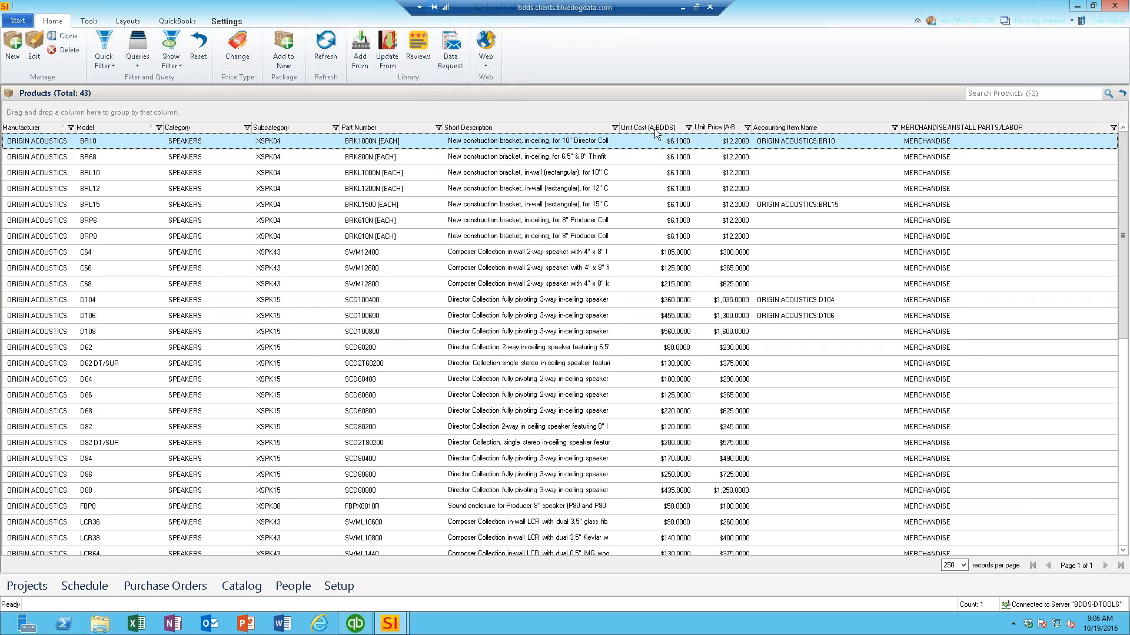
- Examine the available product price types and their configuration, leaving without saving changes
{"action": "left_click", "coordinate": [234, 59]}
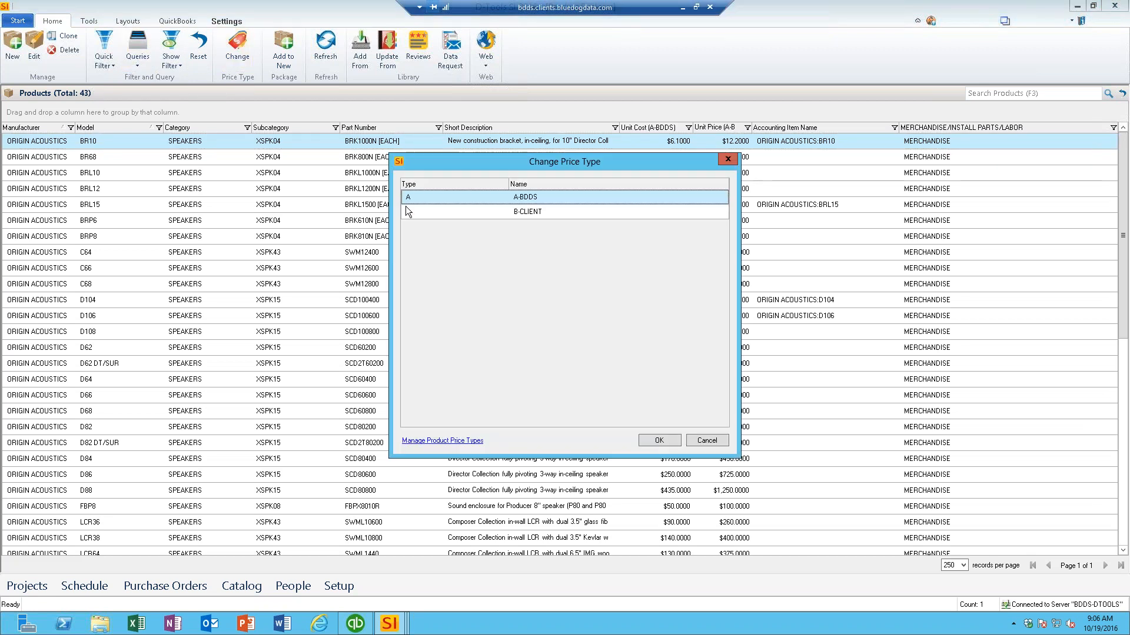
{"action": "left_click", "coordinate": [439, 441]}
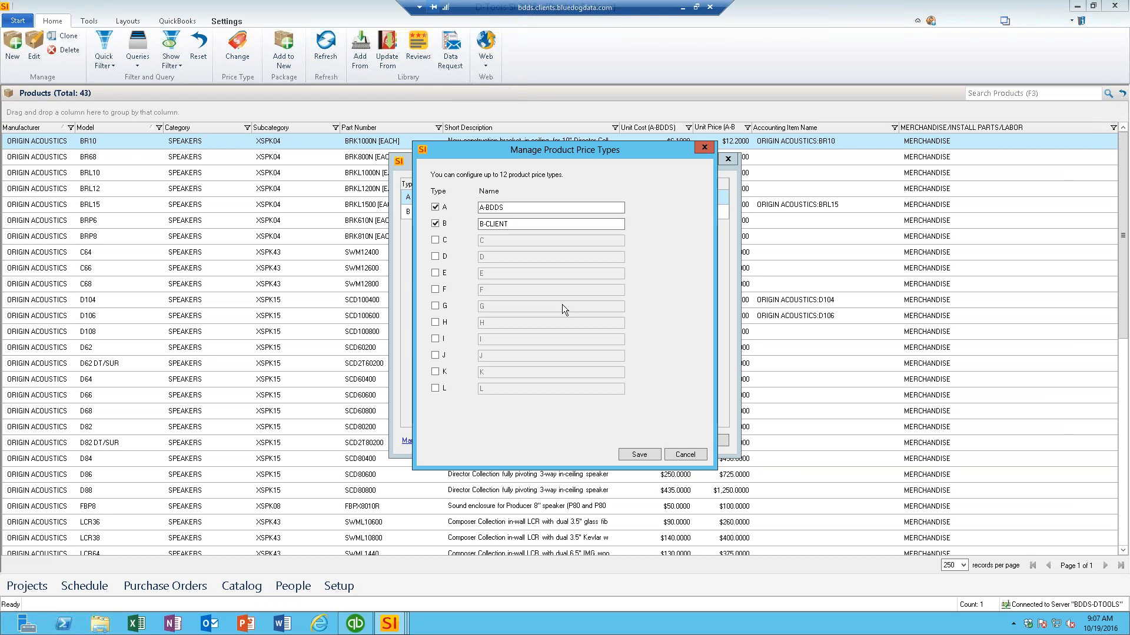
{"action": "left_click", "coordinate": [688, 456]}
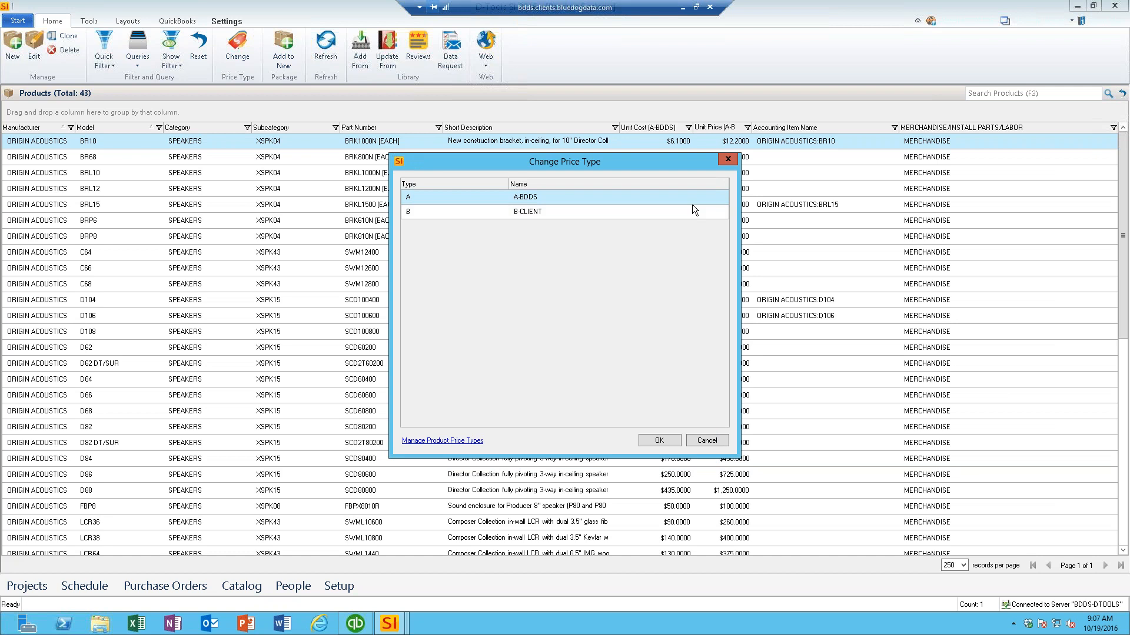
{"action": "left_click", "coordinate": [706, 440]}
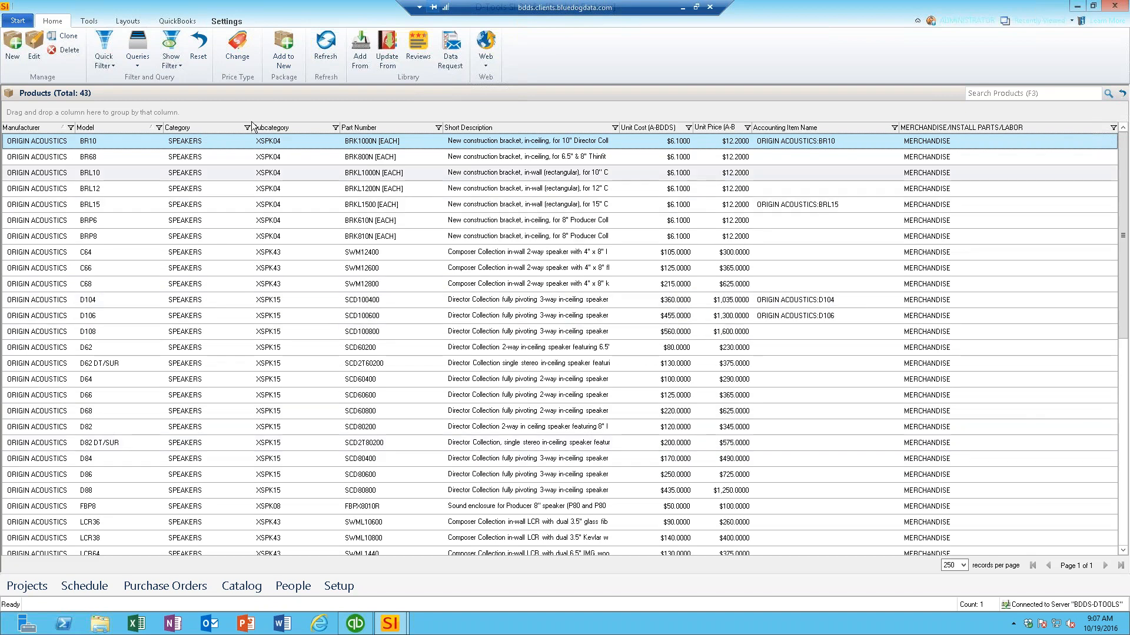
- Change the product list's price type to B-CLIENT
{"action": "left_click", "coordinate": [230, 56]}
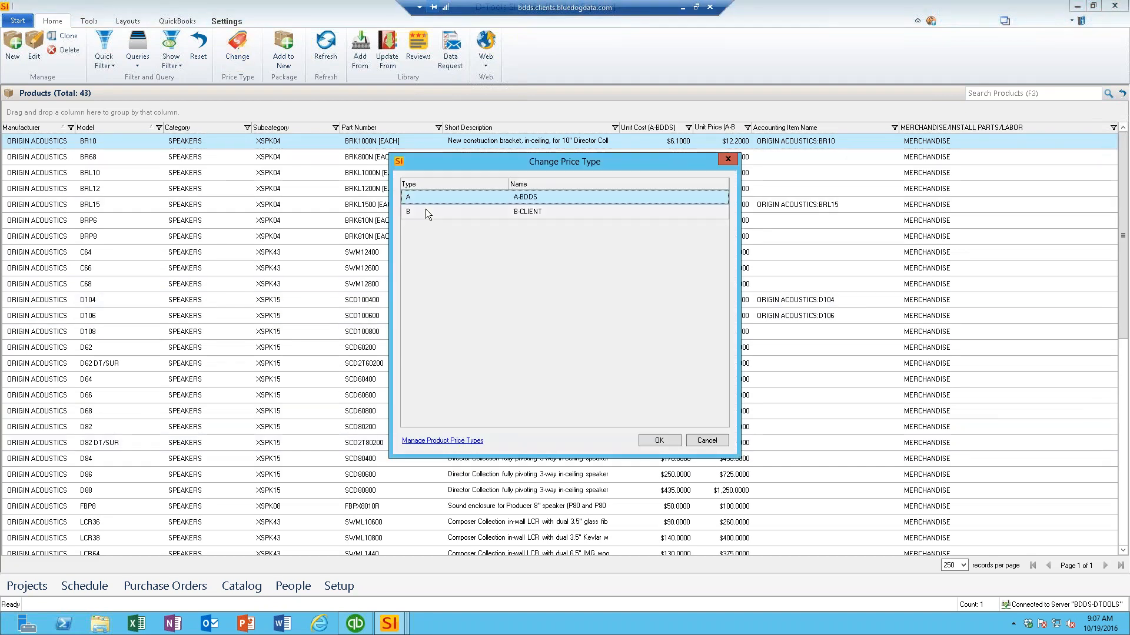
{"action": "left_click", "coordinate": [426, 211]}
{"action": "left_click", "coordinate": [659, 440]}
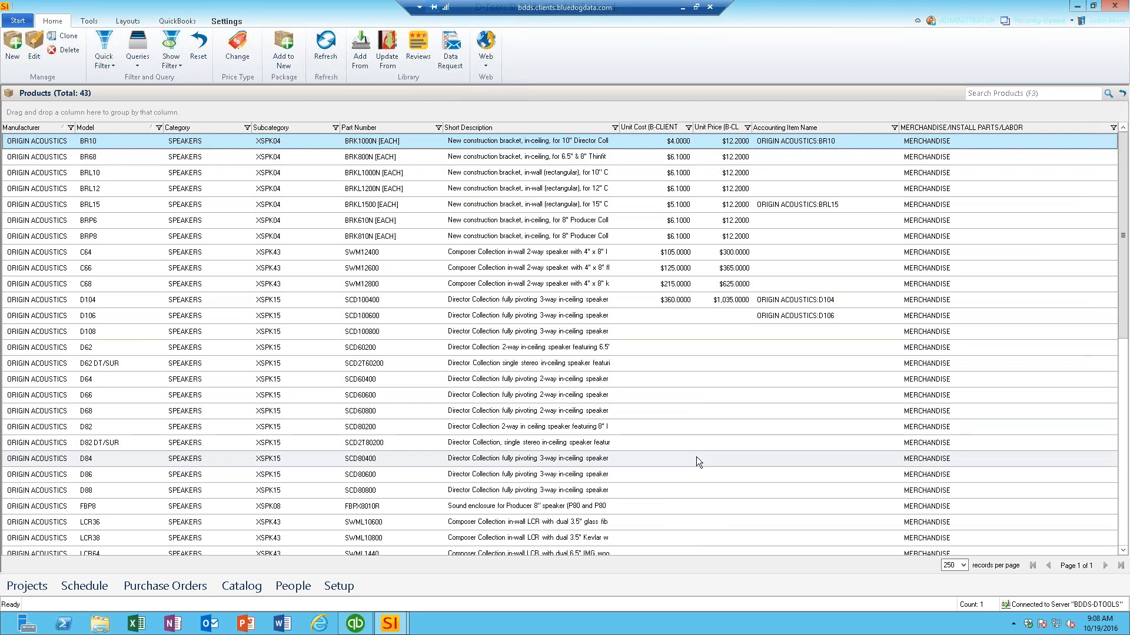
- Open the price rules for only the selected ORIGIN ACOUSTICS D106 product
{"action": "left_click", "coordinate": [93, 23]}
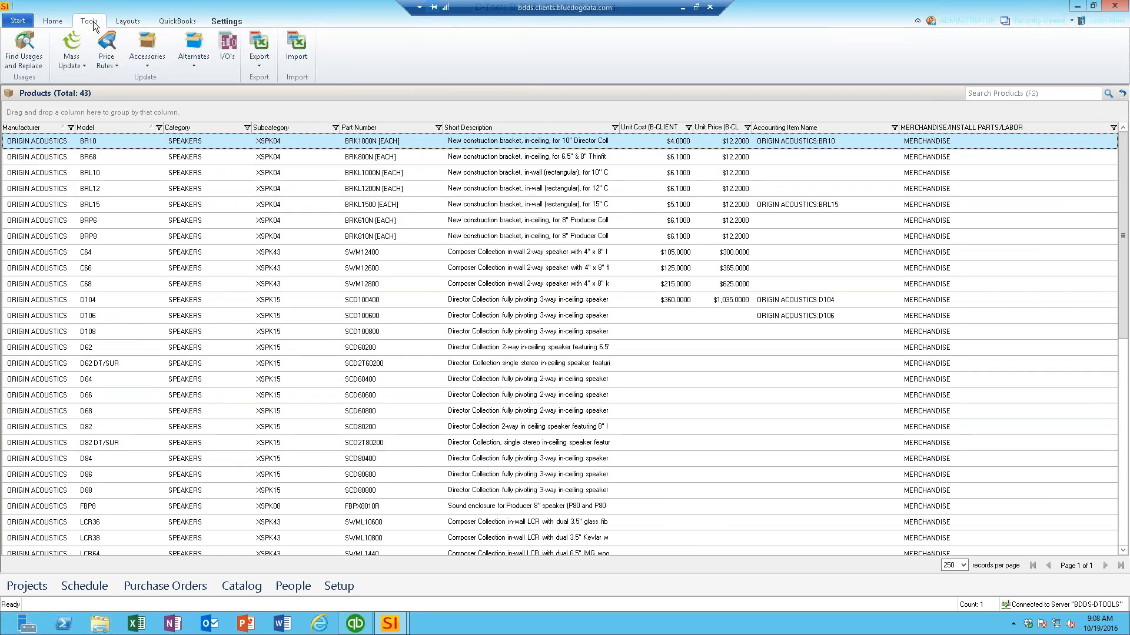
{"action": "left_click", "coordinate": [109, 67]}
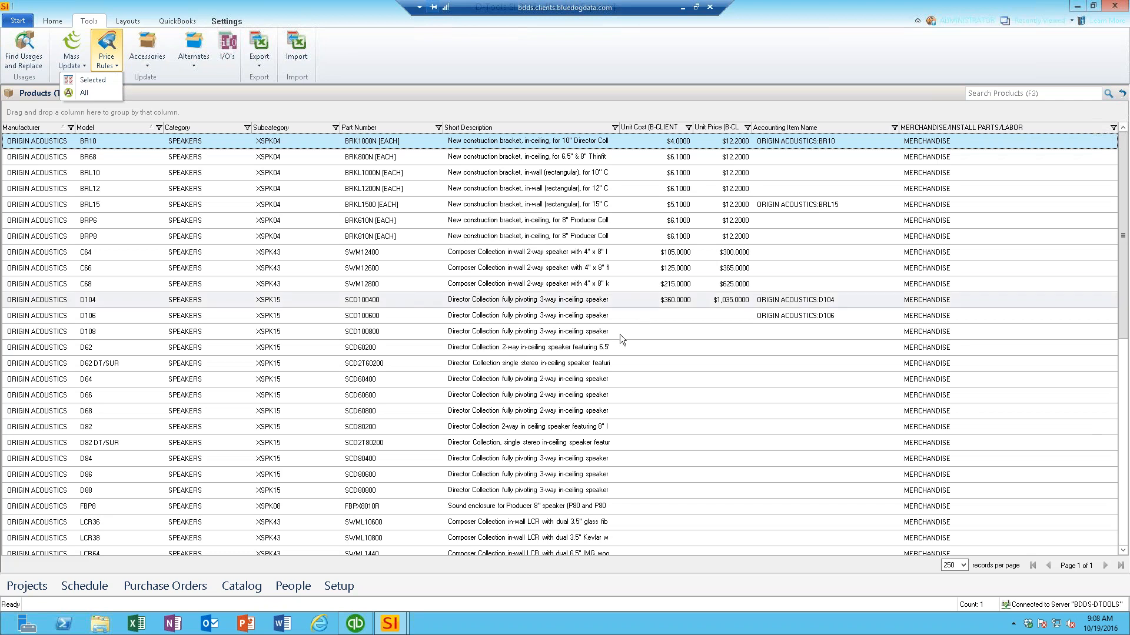
{"action": "left_click", "coordinate": [550, 355]}
{"action": "left_click", "coordinate": [327, 347]}
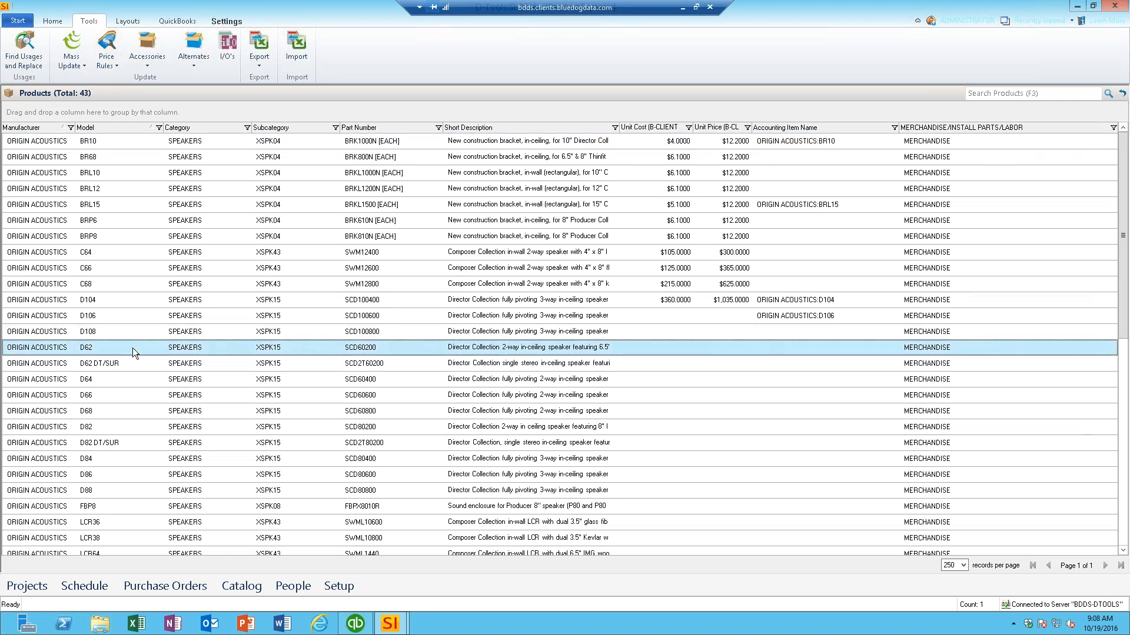
{"action": "left_click", "coordinate": [117, 316]}
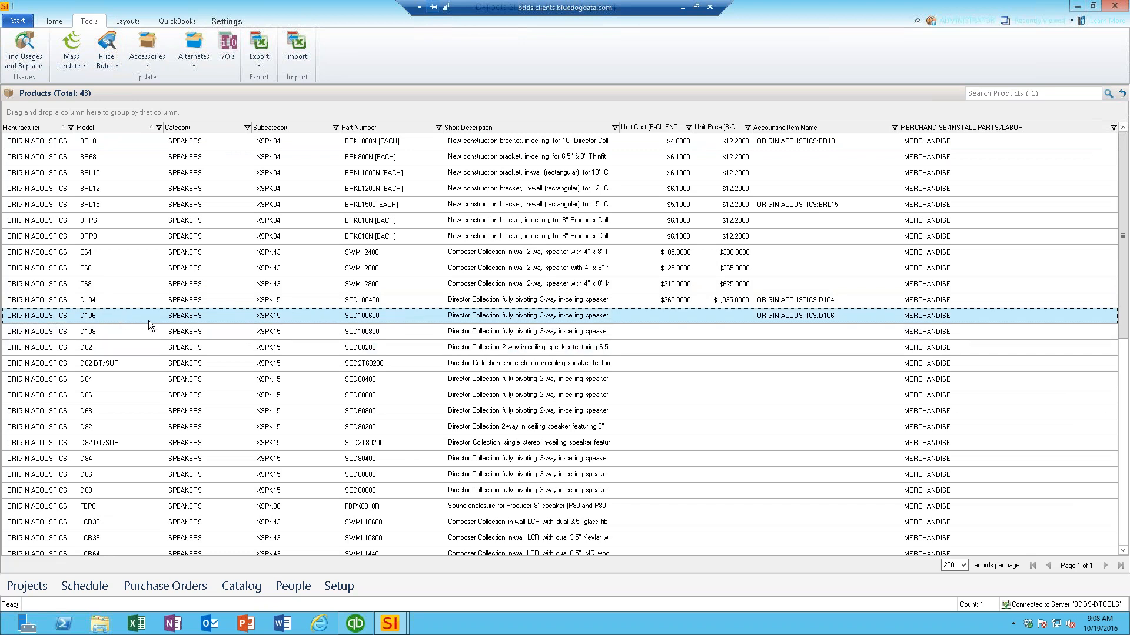
{"action": "left_click", "coordinate": [119, 68]}
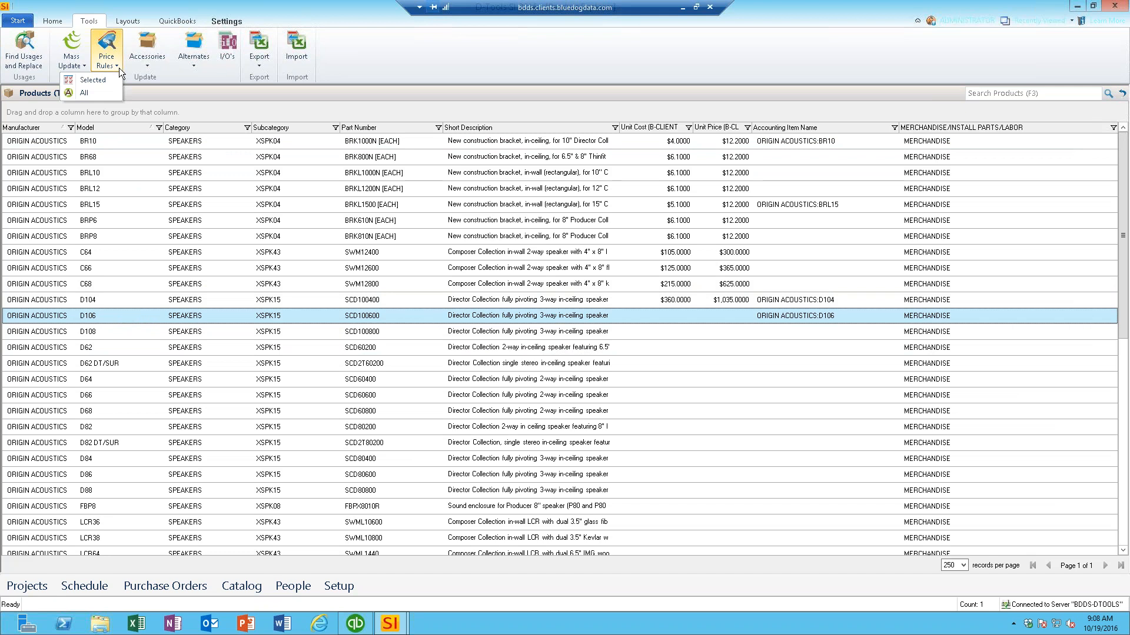
{"action": "left_click", "coordinate": [102, 77]}
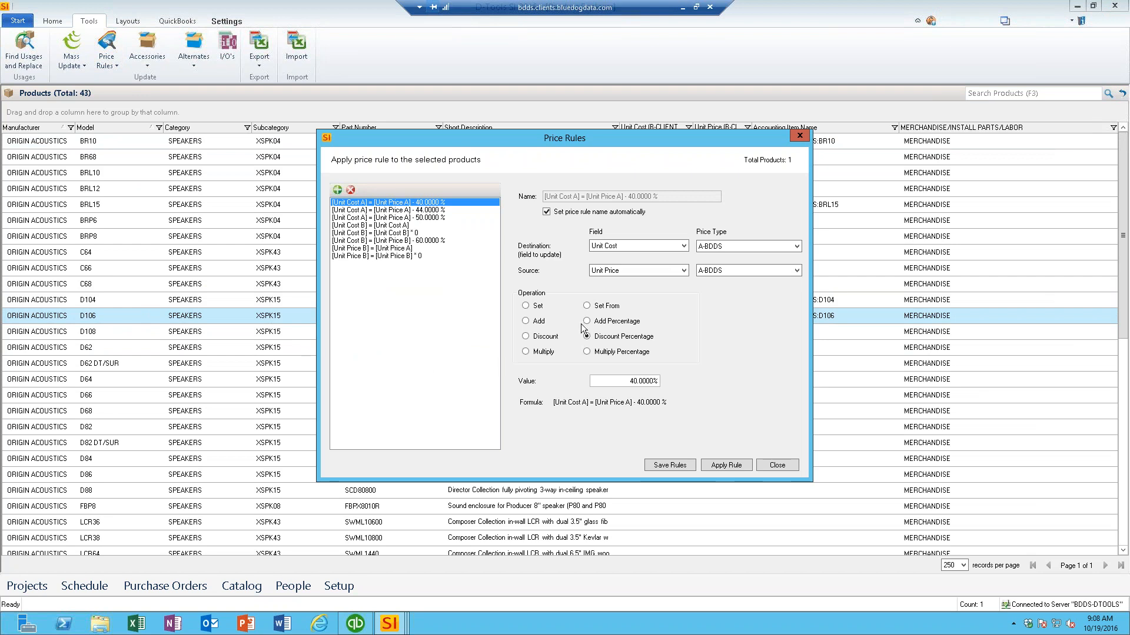
- Apply the price rule [Unit Cost B] = [Unit Cost A] to the D106 product
{"action": "left_click", "coordinate": [615, 305]}
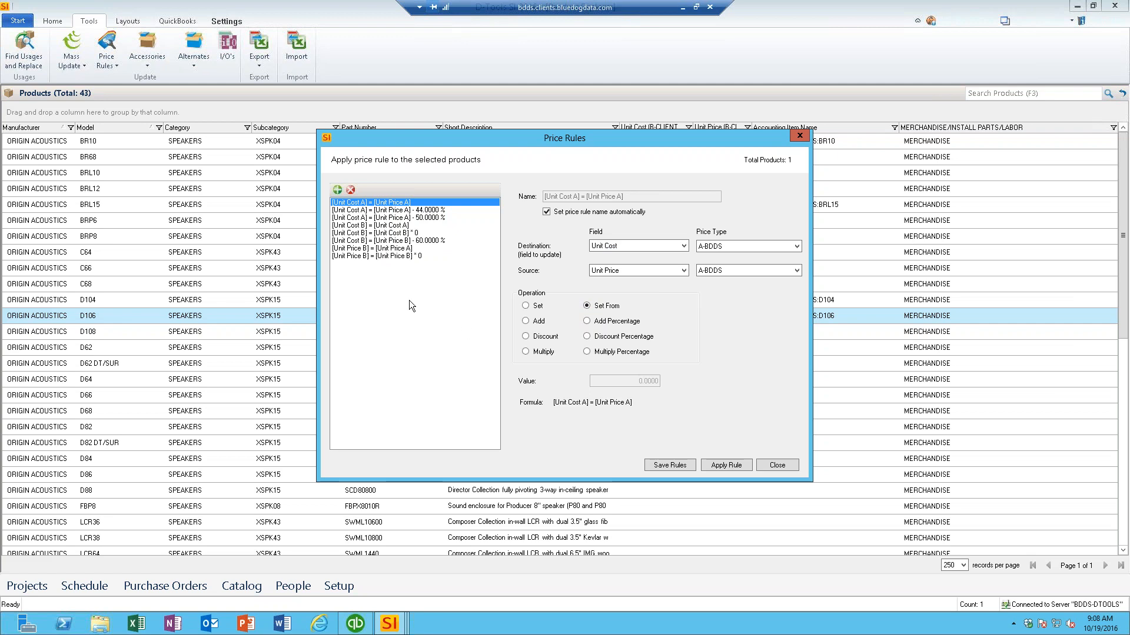
{"action": "left_click", "coordinate": [354, 252]}
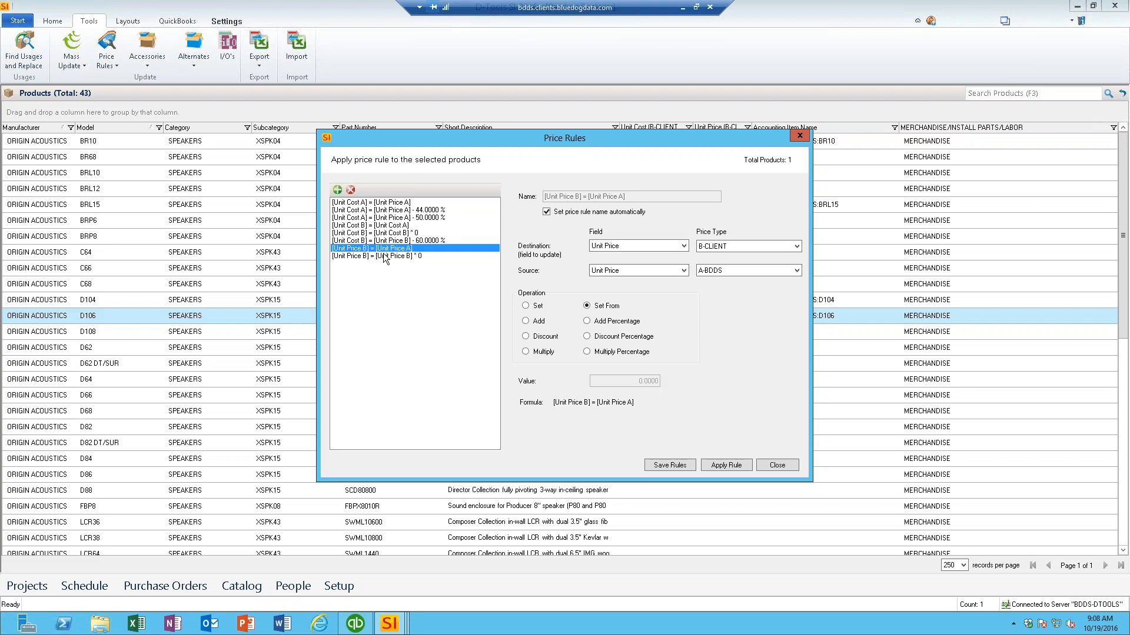
{"action": "left_click", "coordinate": [352, 233]}
{"action": "left_click", "coordinate": [355, 225]}
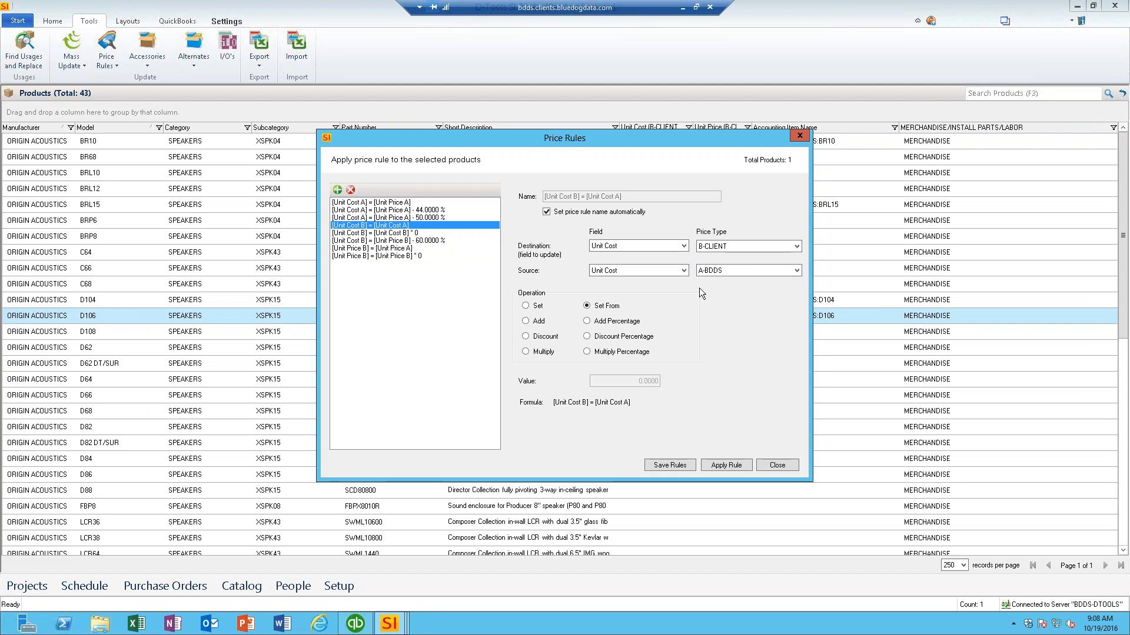
{"action": "left_click", "coordinate": [725, 465]}
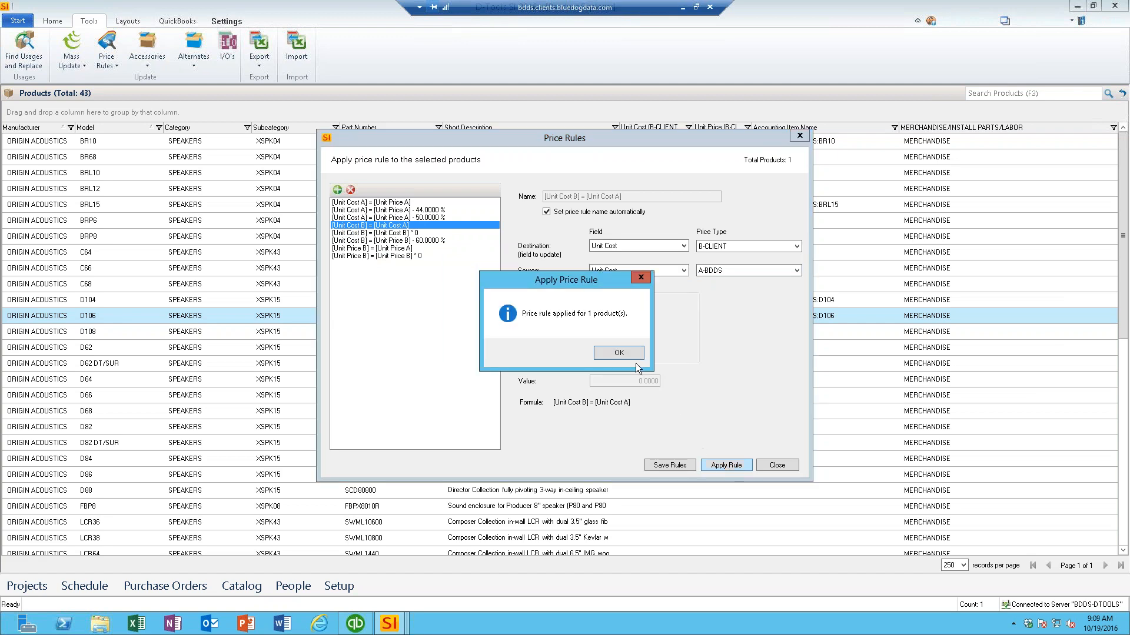
{"action": "left_click", "coordinate": [633, 353]}
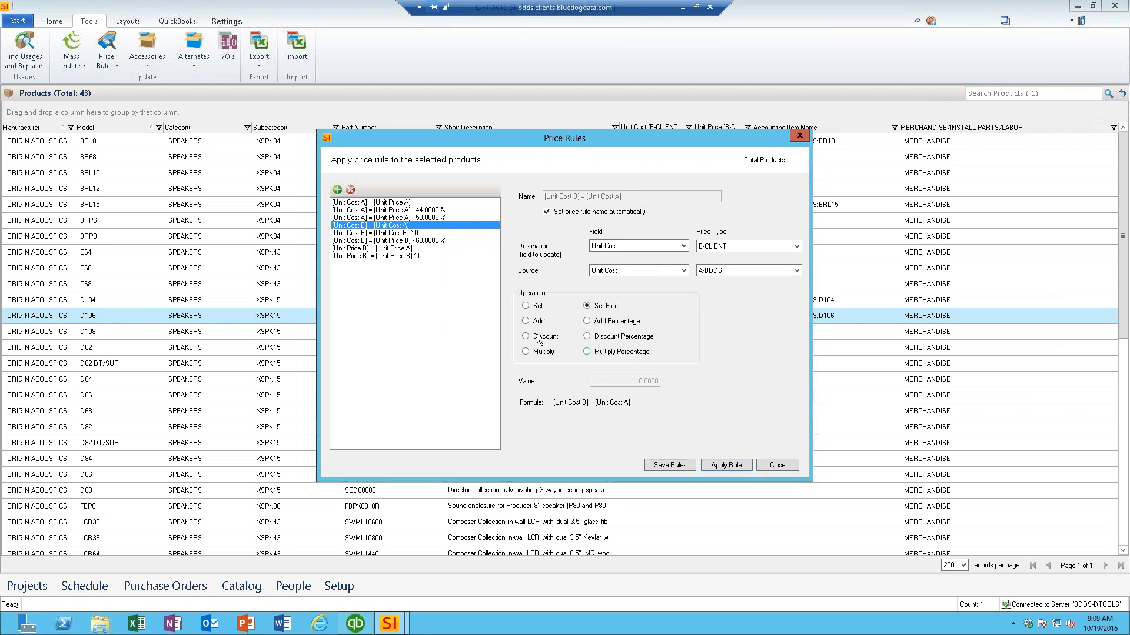
- Apply the price rule [Unit Price B] = [Unit Price A] to the D106 product and close the price rules
{"action": "left_click", "coordinate": [356, 256]}
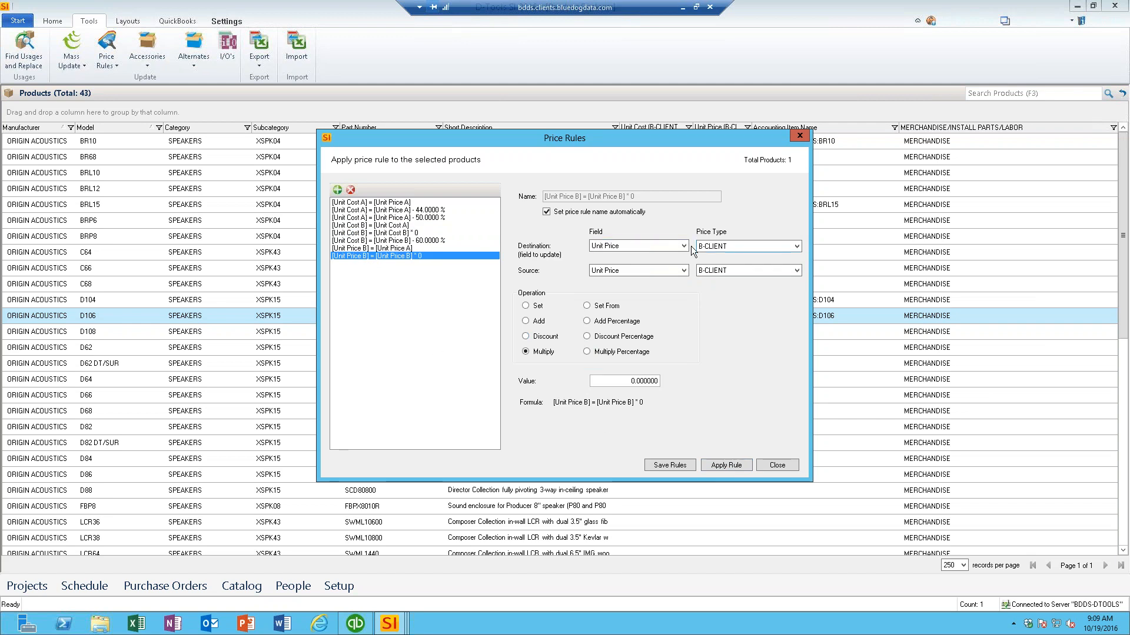
{"action": "left_click", "coordinate": [355, 248]}
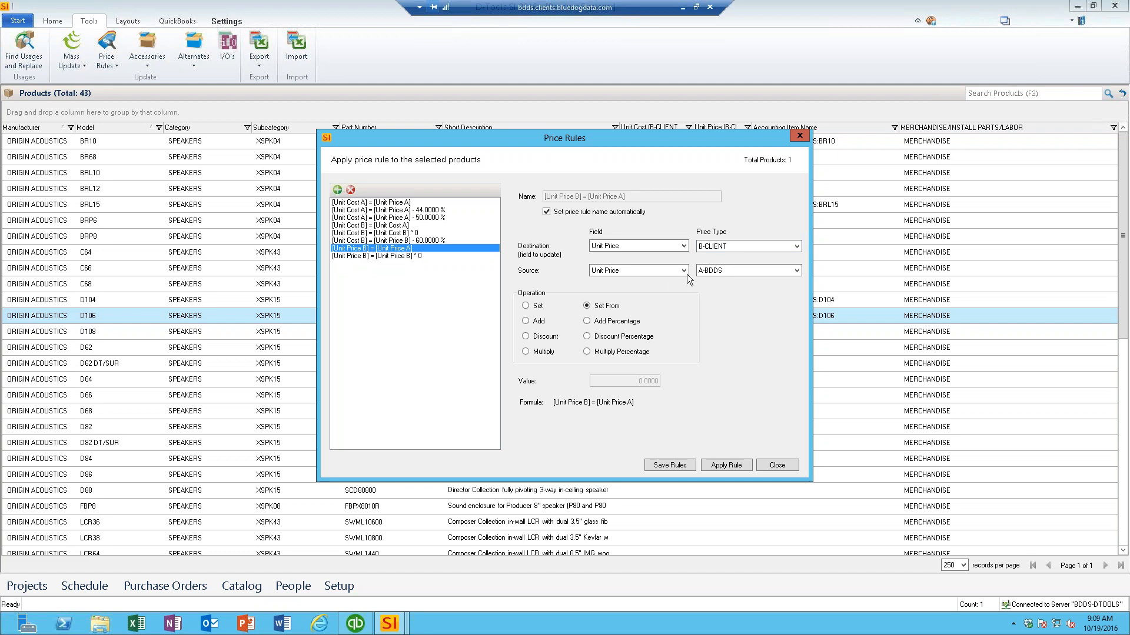
{"action": "left_click", "coordinate": [715, 465]}
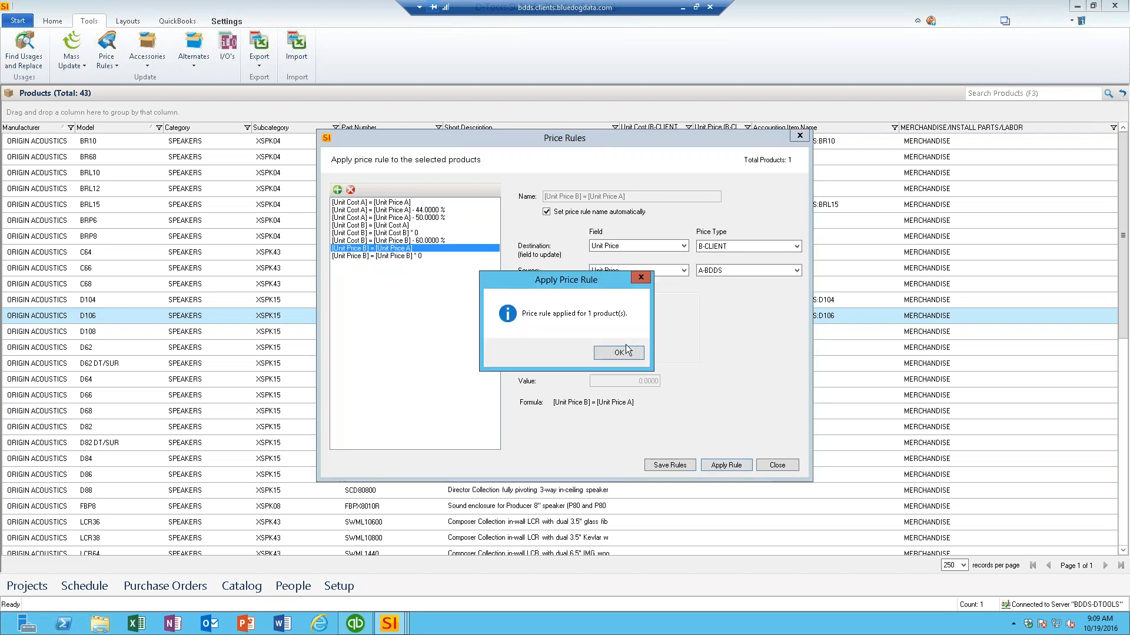
{"action": "left_click", "coordinate": [626, 347]}
{"action": "left_click", "coordinate": [776, 465]}
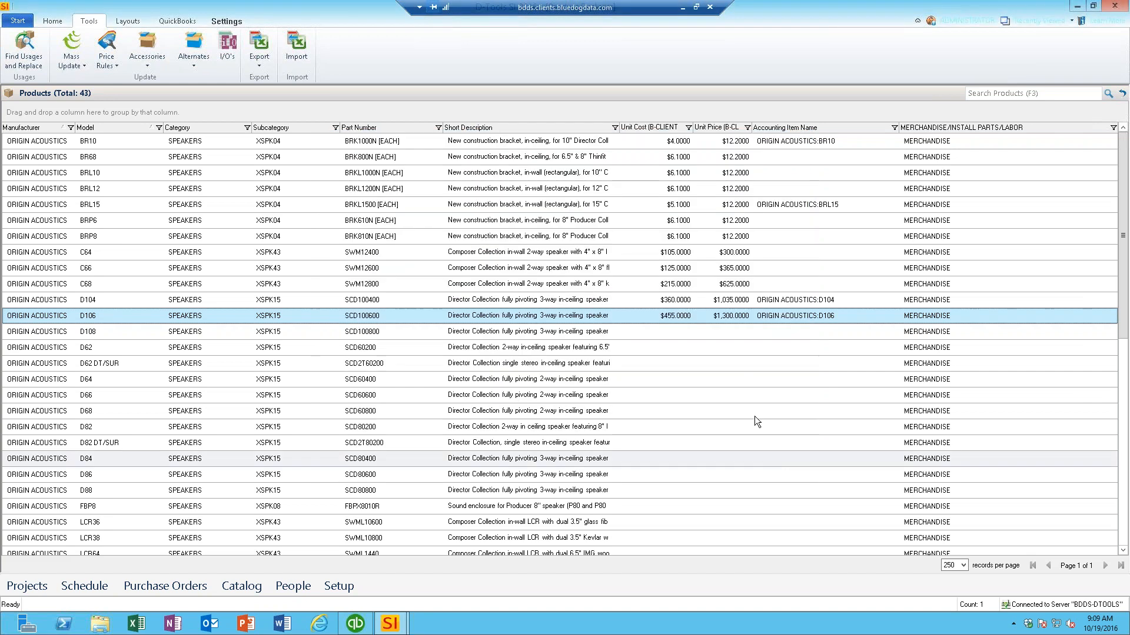
- Check the unit cost and unit price of both price types in the D106 product's price details
{"action": "double_click", "coordinate": [603, 317]}
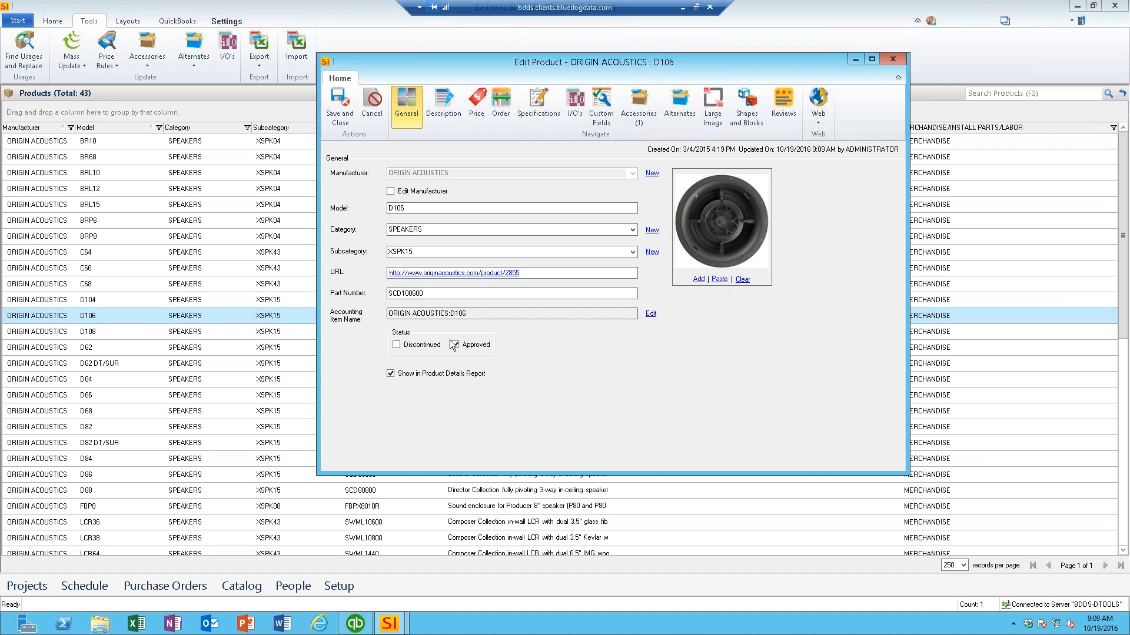
{"action": "left_click", "coordinate": [476, 104]}
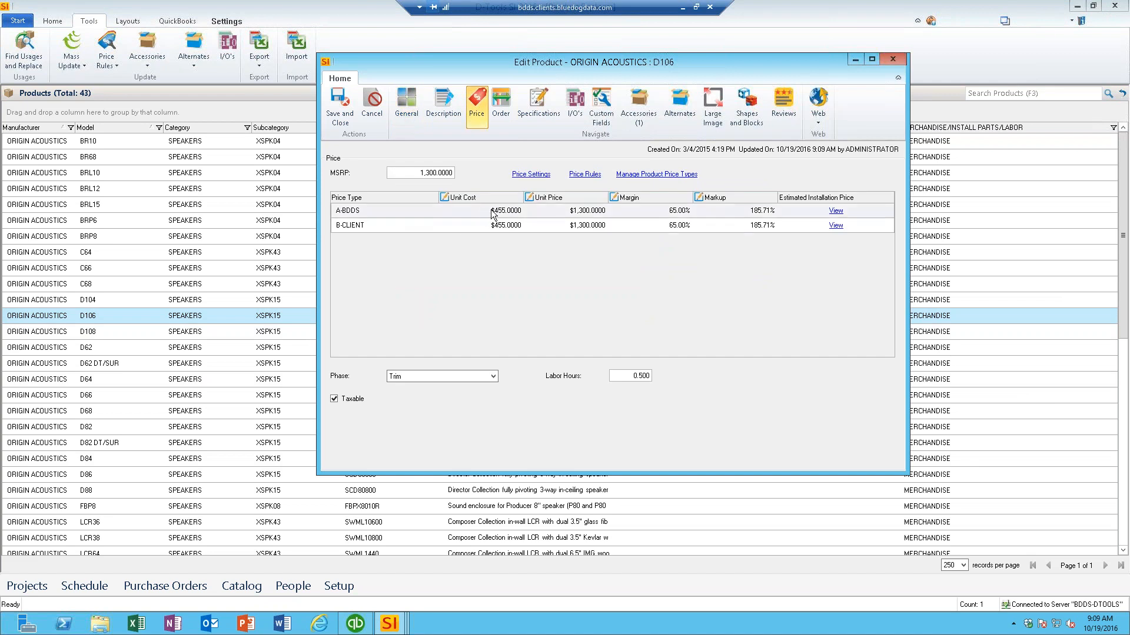
{"action": "left_click", "coordinate": [501, 227]}
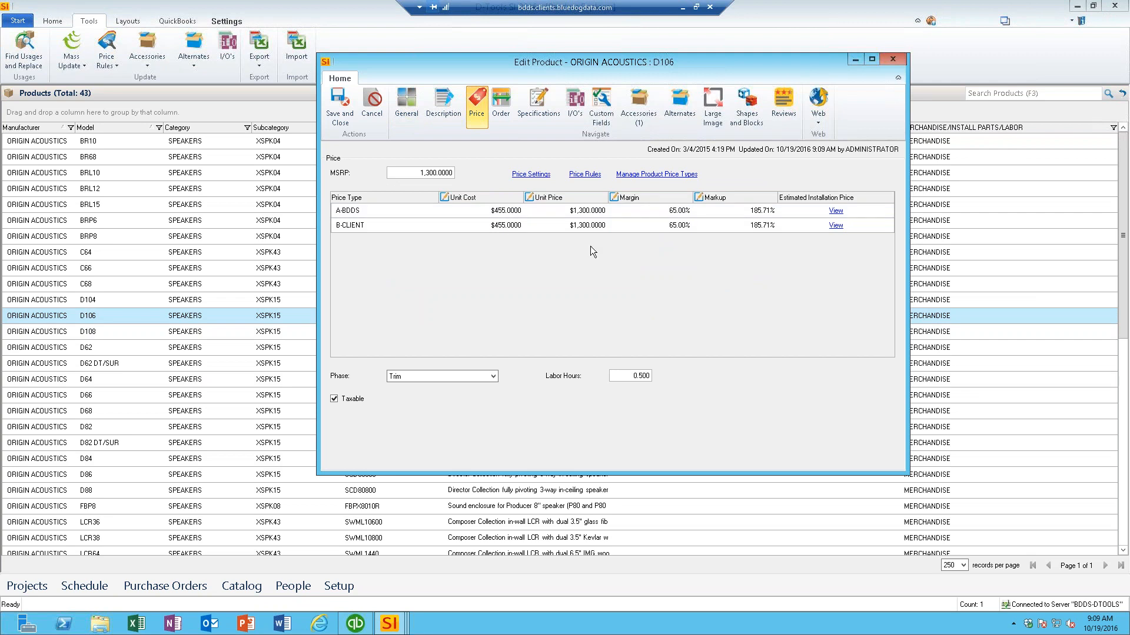
{"action": "left_click", "coordinate": [890, 59]}
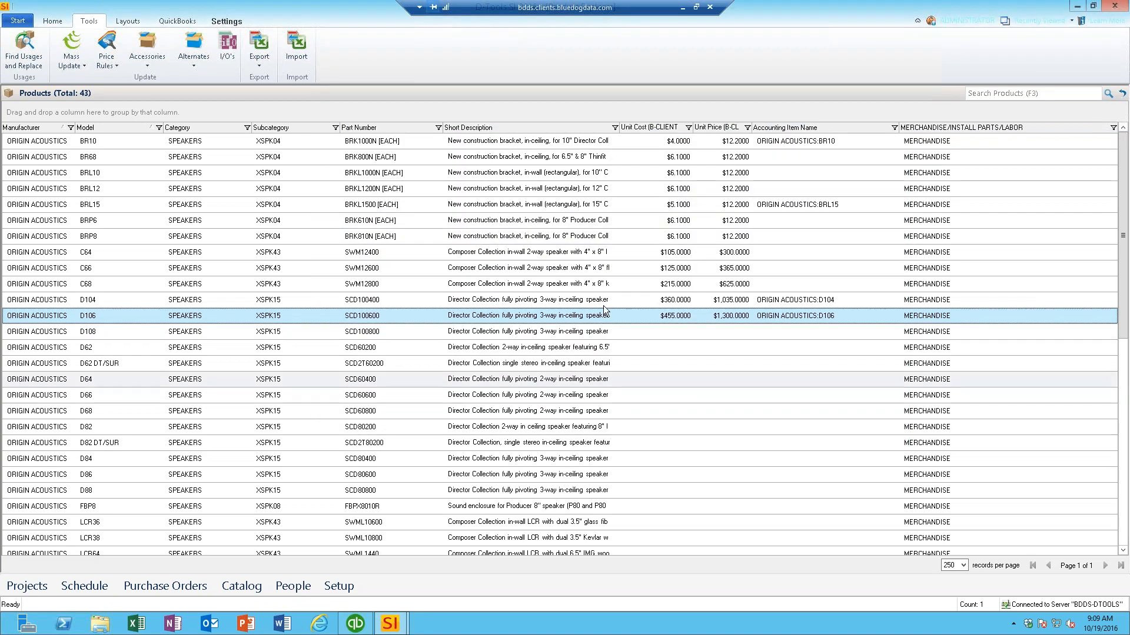
{"action": "scroll", "coordinate": [581, 465], "scroll_direction": "down", "scroll_amount": 6}
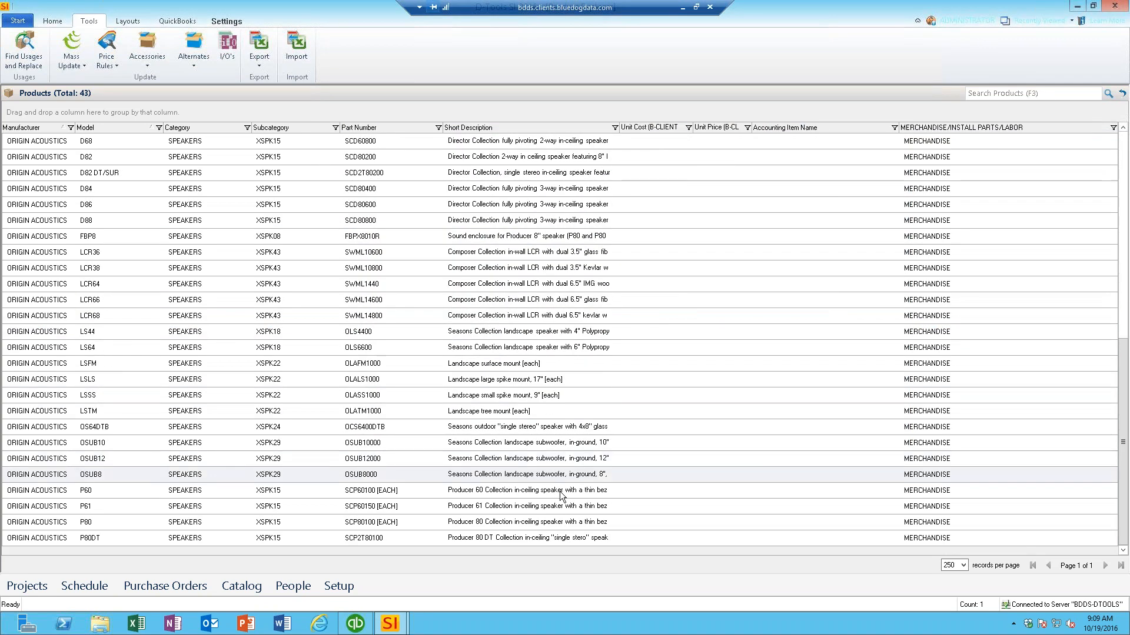
{"action": "left_click", "coordinate": [552, 540], "text": "shift"}
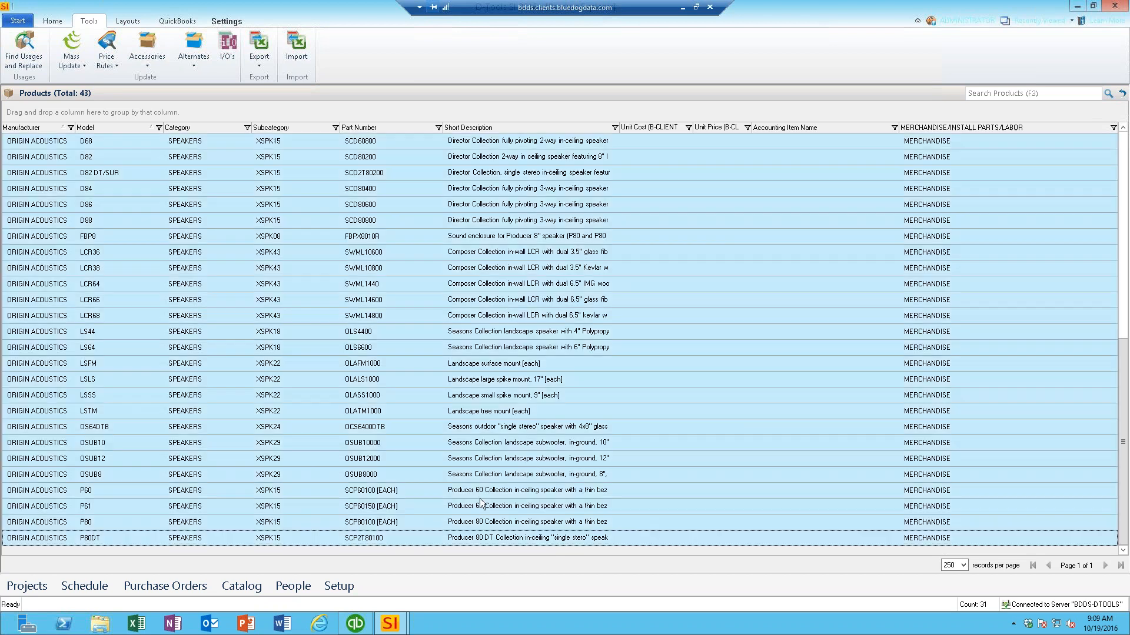
{"action": "left_click", "coordinate": [107, 70]}
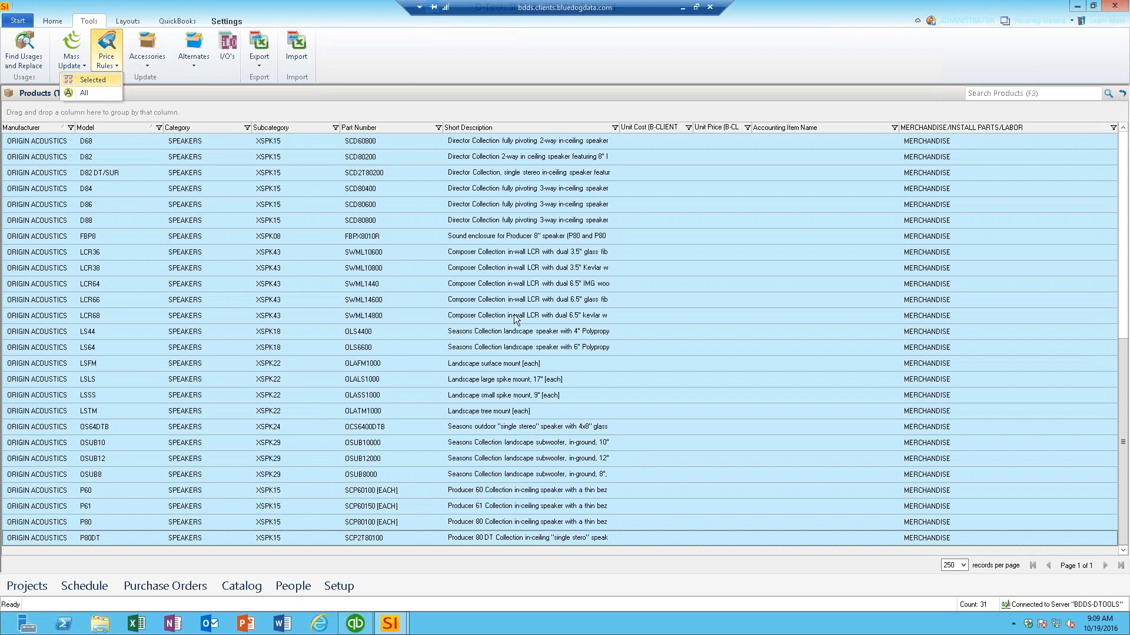
{"action": "left_click", "coordinate": [638, 431]}
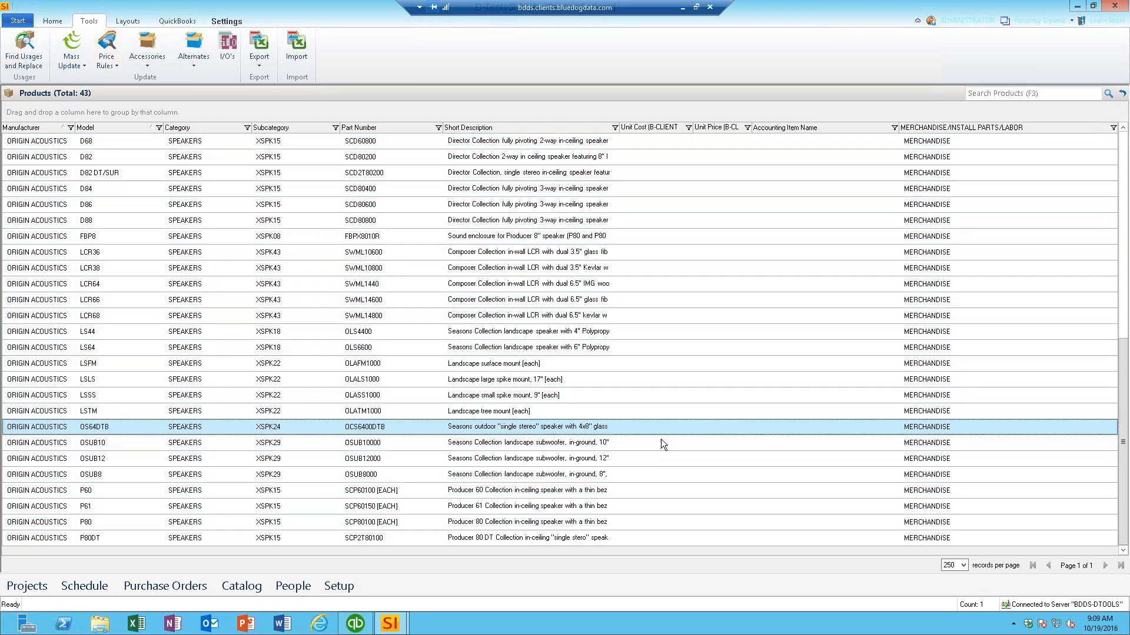
{"action": "scroll", "coordinate": [662, 439], "scroll_direction": "up", "scroll_amount": 5}
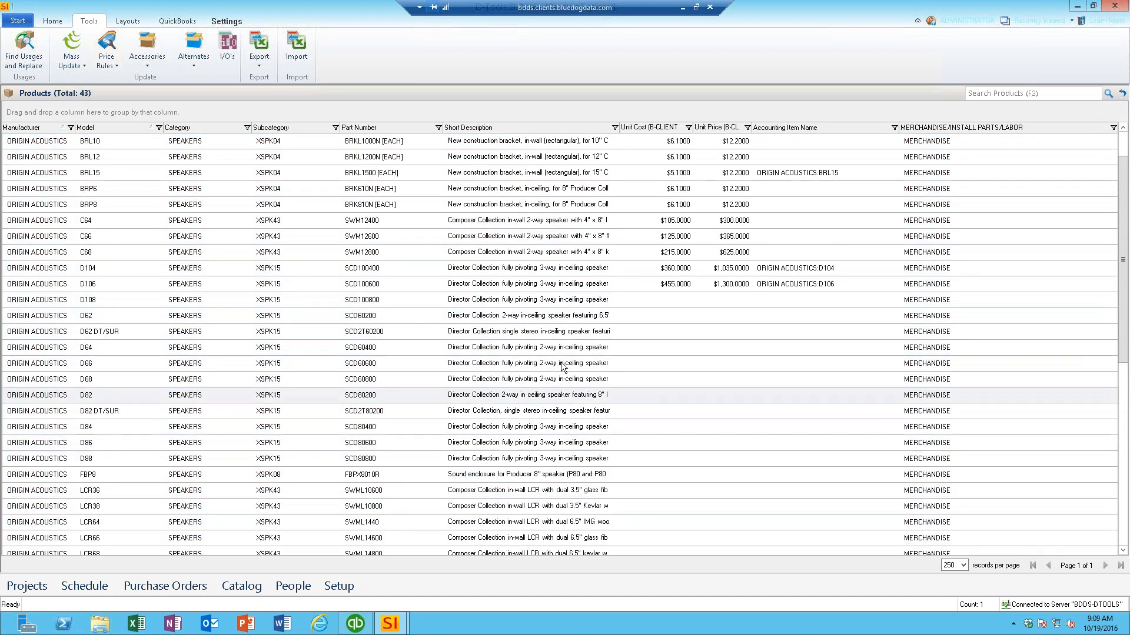
{"action": "left_click", "coordinate": [554, 301]}
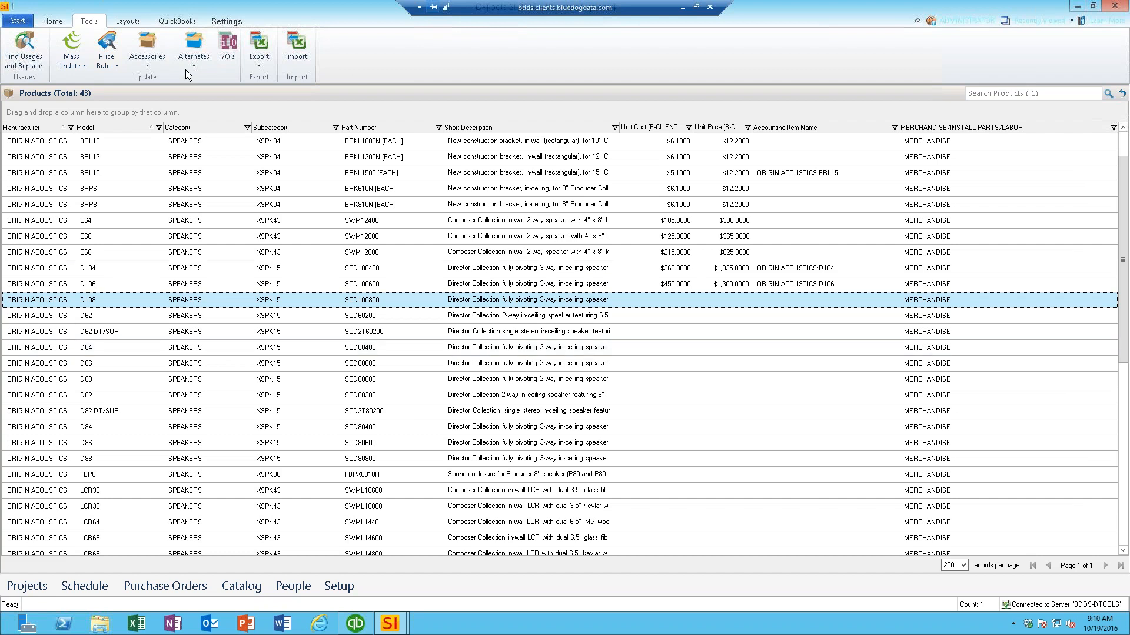
- Run the shared product query Unit Cost = 0 on the catalog
{"action": "left_click", "coordinate": [52, 21]}
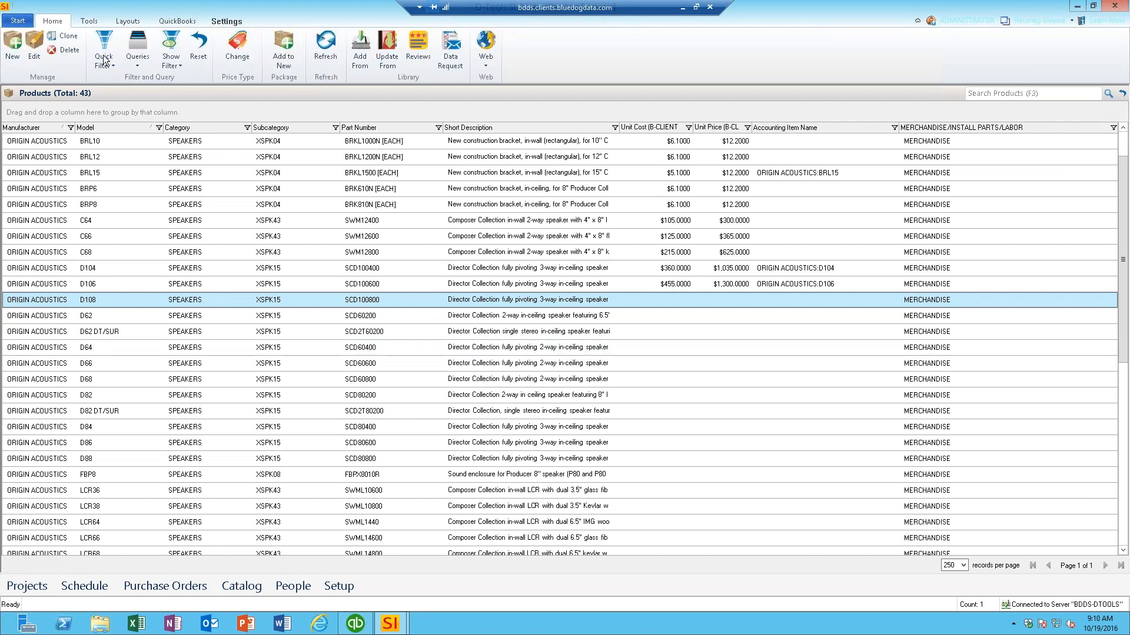
{"action": "left_click", "coordinate": [143, 66]}
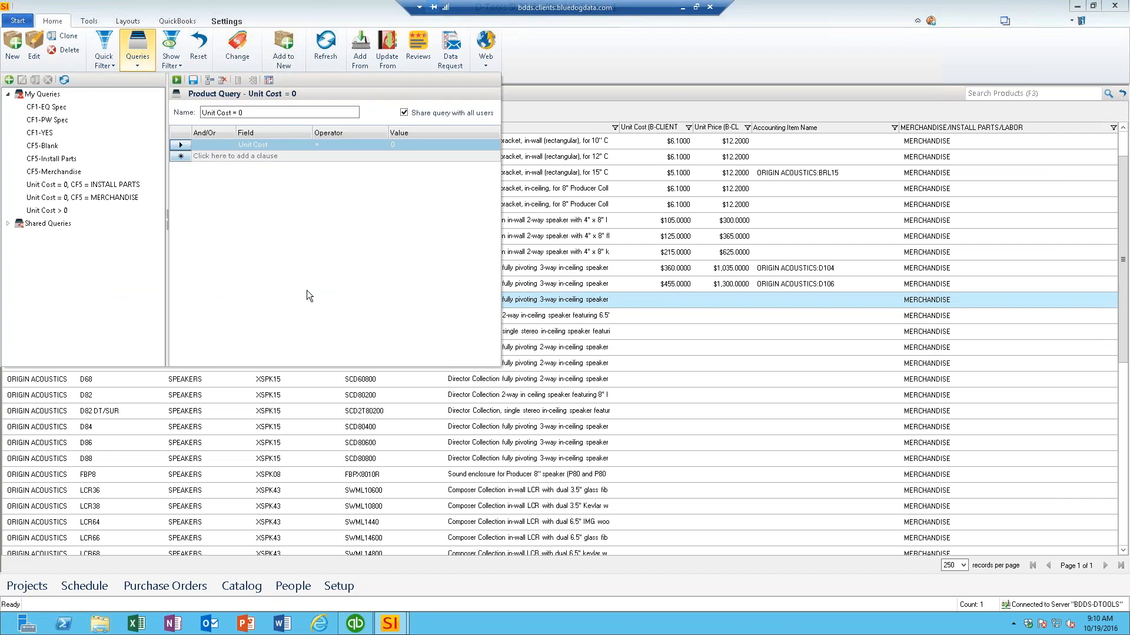
{"action": "left_click", "coordinate": [7, 224]}
{"action": "left_click", "coordinate": [47, 237]}
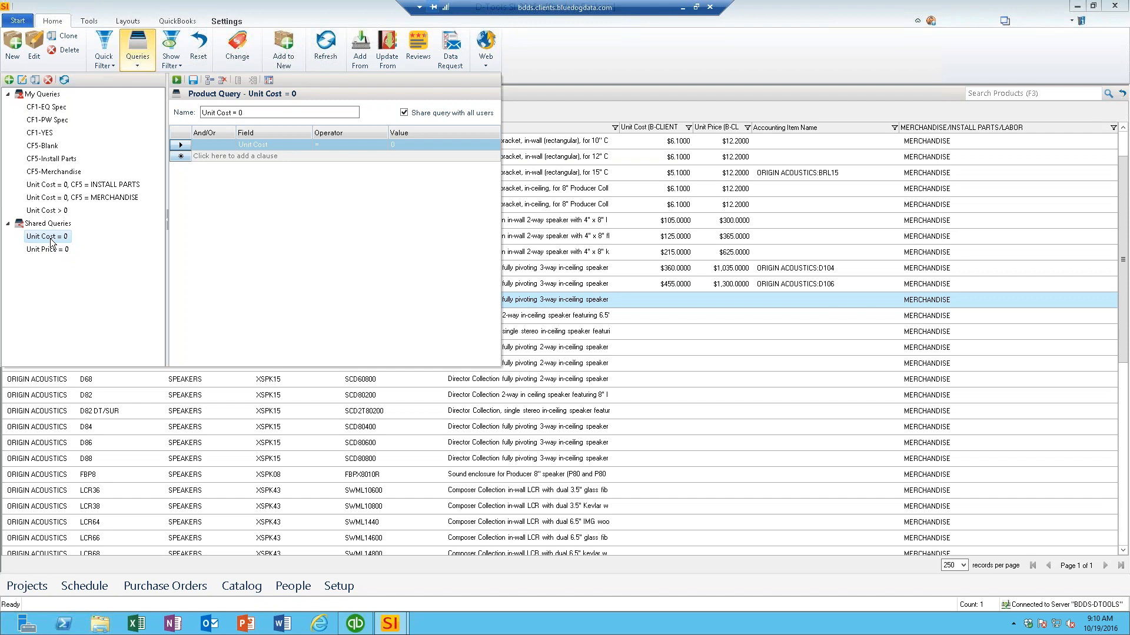
{"action": "double_click", "coordinate": [51, 238]}
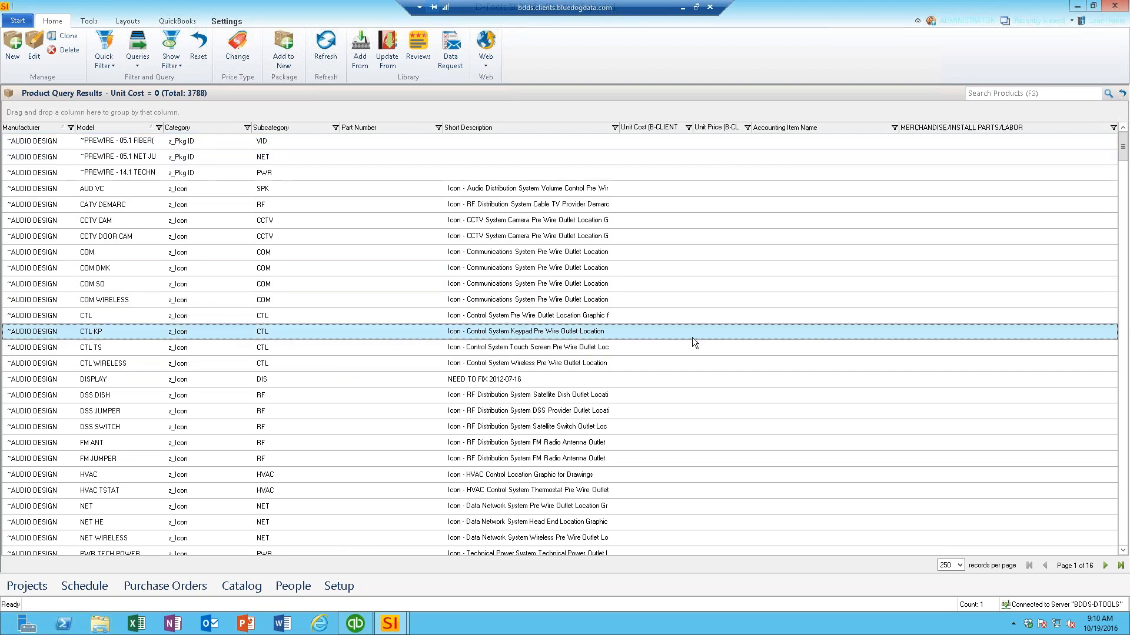
- Look through the manufacturers and models listed in the Unit Cost = 0 query results
{"action": "scroll", "coordinate": [692, 341], "scroll_direction": "down", "scroll_amount": 5}
{"action": "scroll", "coordinate": [692, 347], "scroll_direction": "down", "scroll_amount": 20}
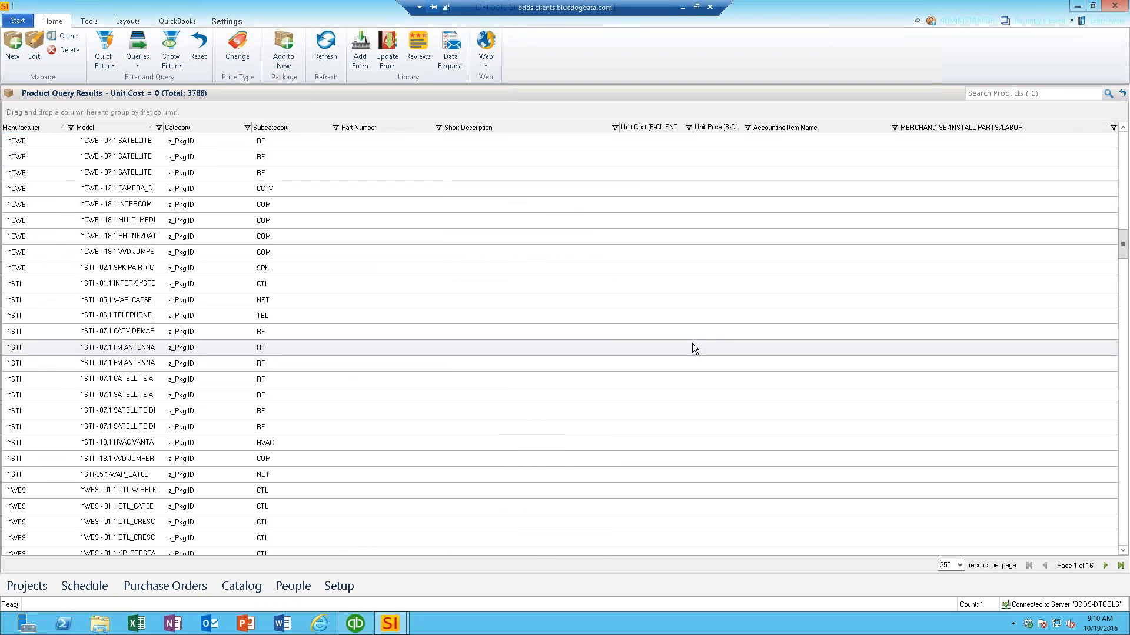
{"action": "scroll", "coordinate": [692, 347], "scroll_direction": "down", "scroll_amount": 10}
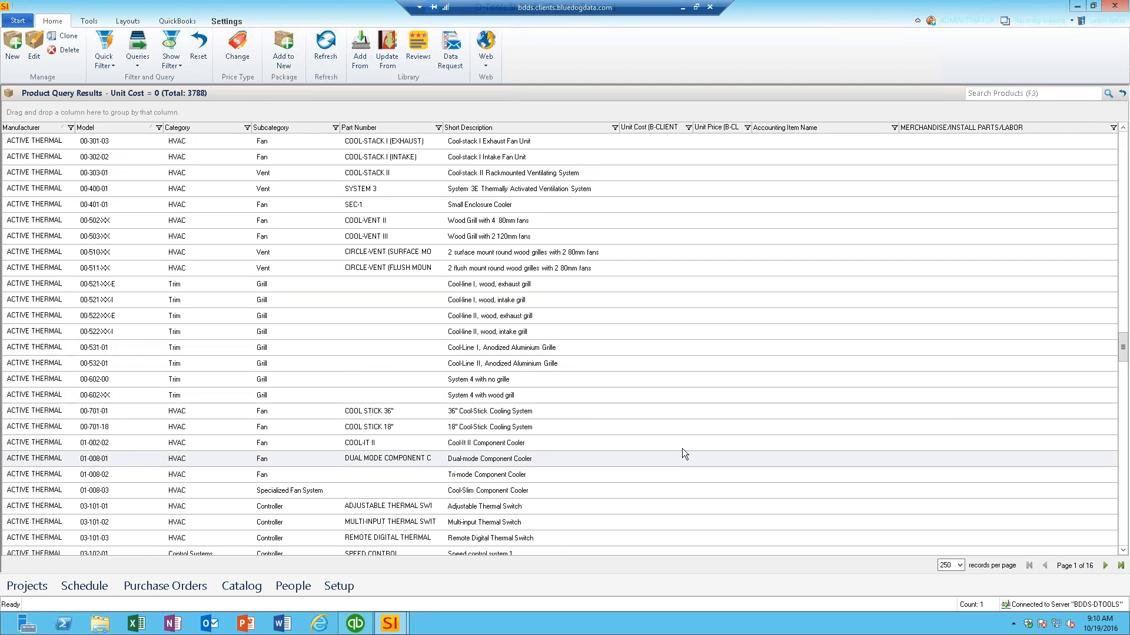
{"action": "scroll", "coordinate": [683, 453], "scroll_direction": "up", "scroll_amount": 5}
{"action": "scroll", "coordinate": [683, 453], "scroll_direction": "up", "scroll_amount": 6}
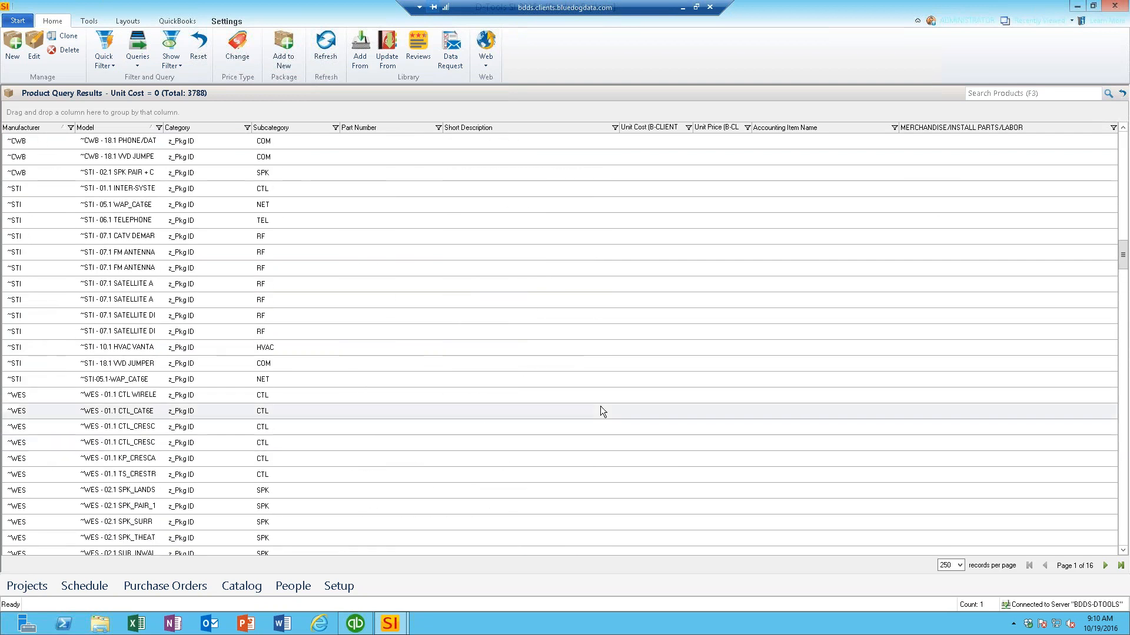
{"action": "scroll", "coordinate": [600, 407], "scroll_direction": "down", "scroll_amount": 7}
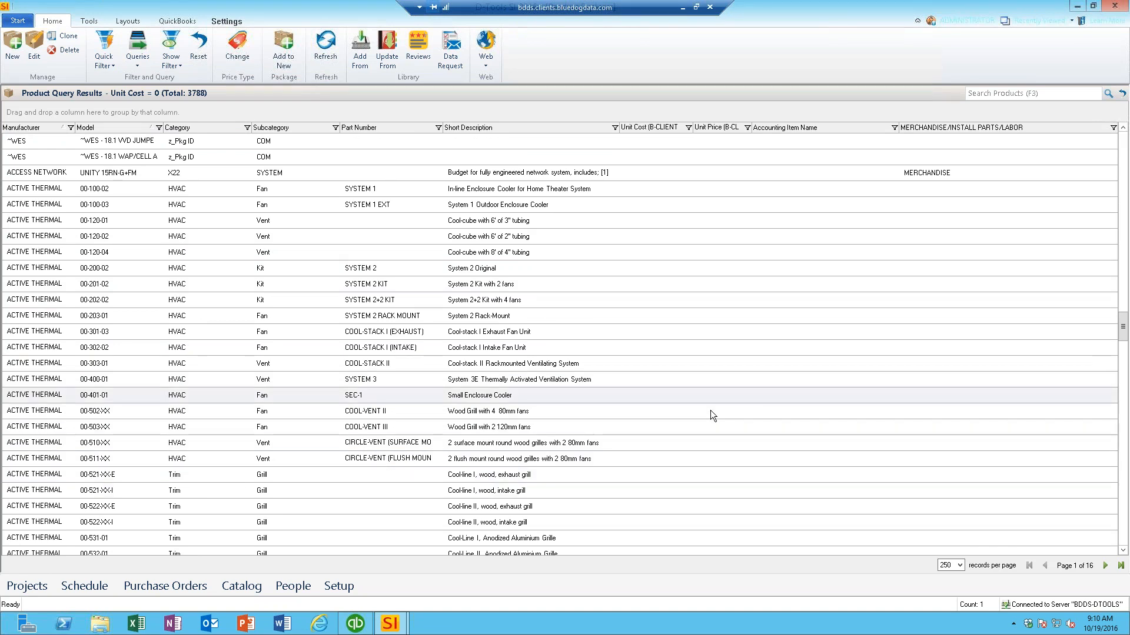
{"action": "scroll", "coordinate": [743, 476], "scroll_direction": "up", "scroll_amount": 7}
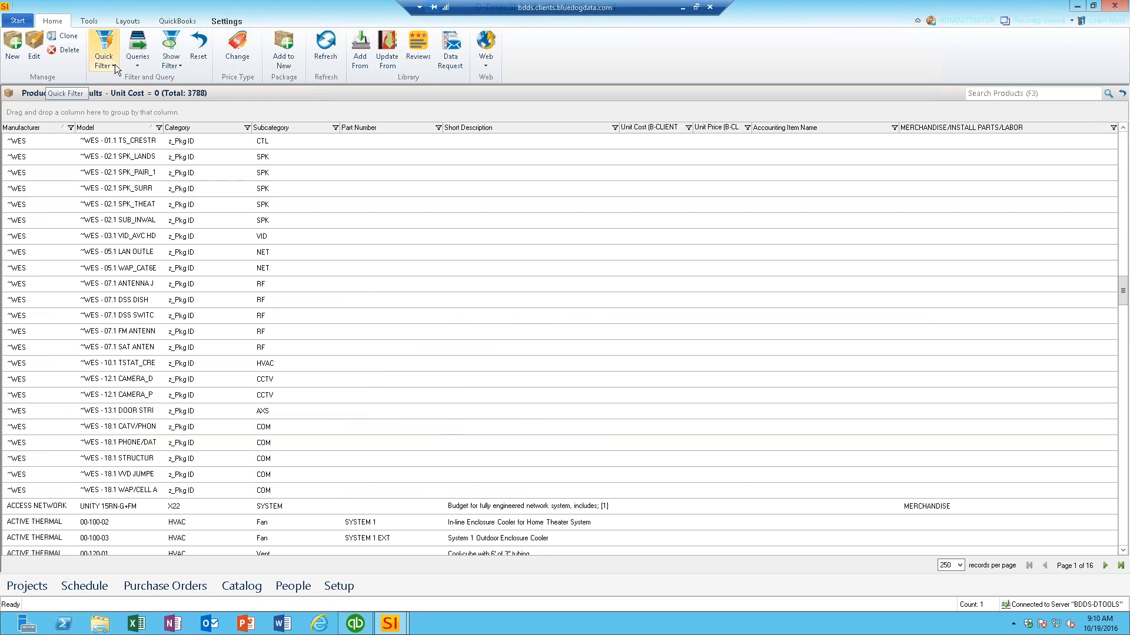
- Run the shared product query Unit Price = 0 and review its clause among the saved queries
{"action": "left_click", "coordinate": [136, 65]}
{"action": "left_click", "coordinate": [41, 248]}
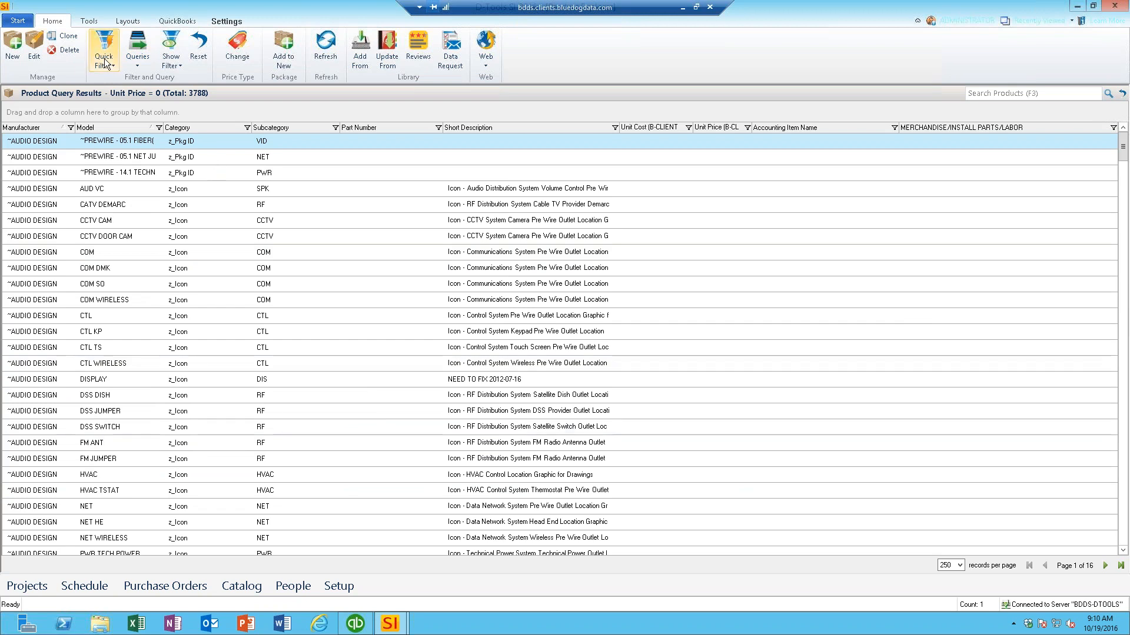
{"action": "left_click", "coordinate": [146, 66]}
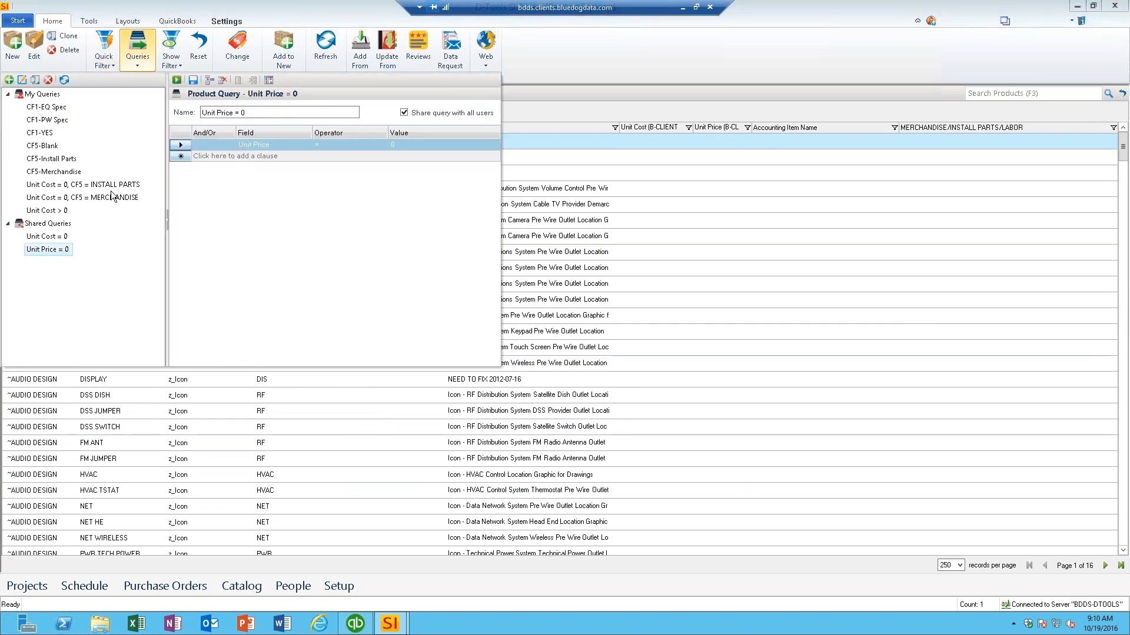
{"action": "left_click", "coordinate": [570, 315]}
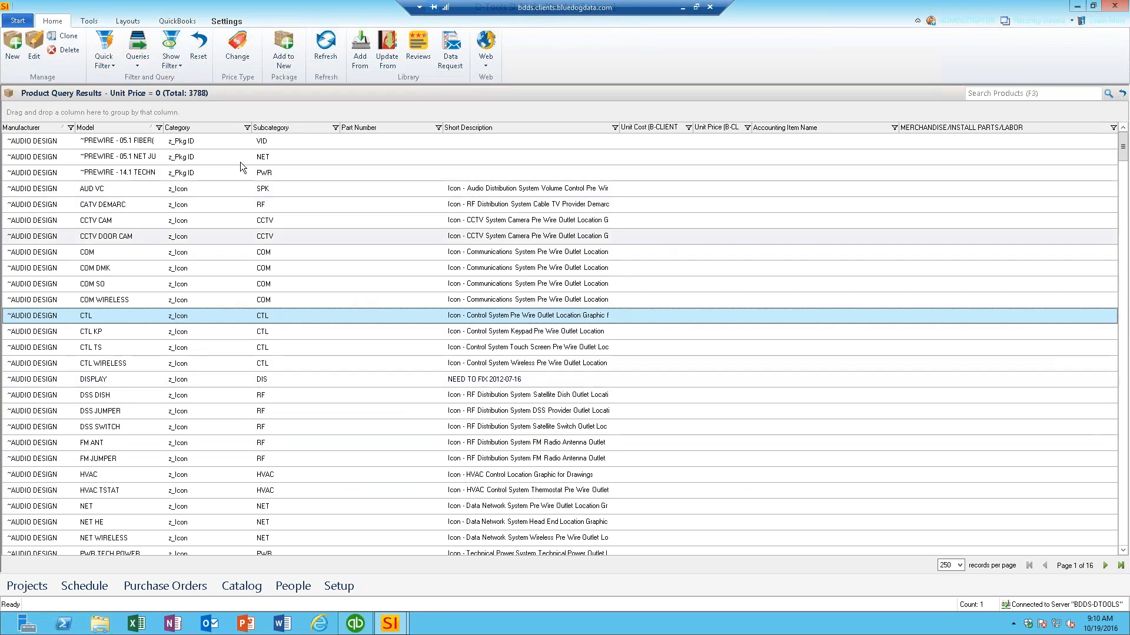
- Review the price rules available for the selected CTL product and the scope options for mass updates
{"action": "left_click", "coordinate": [91, 21]}
{"action": "left_click", "coordinate": [103, 63]}
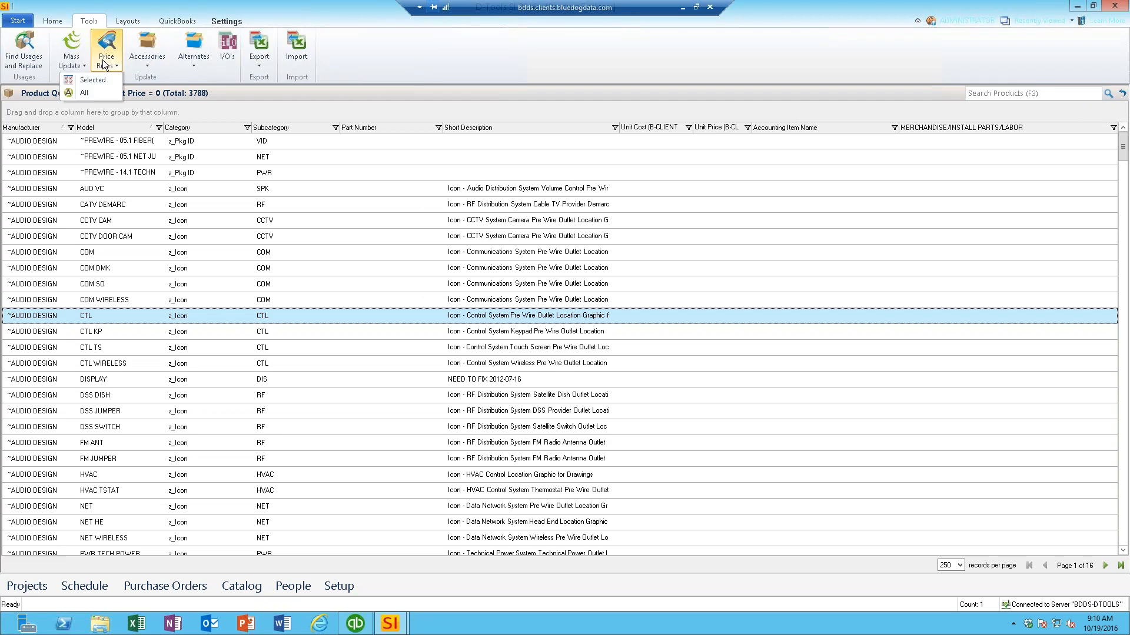
{"action": "left_click", "coordinate": [100, 83]}
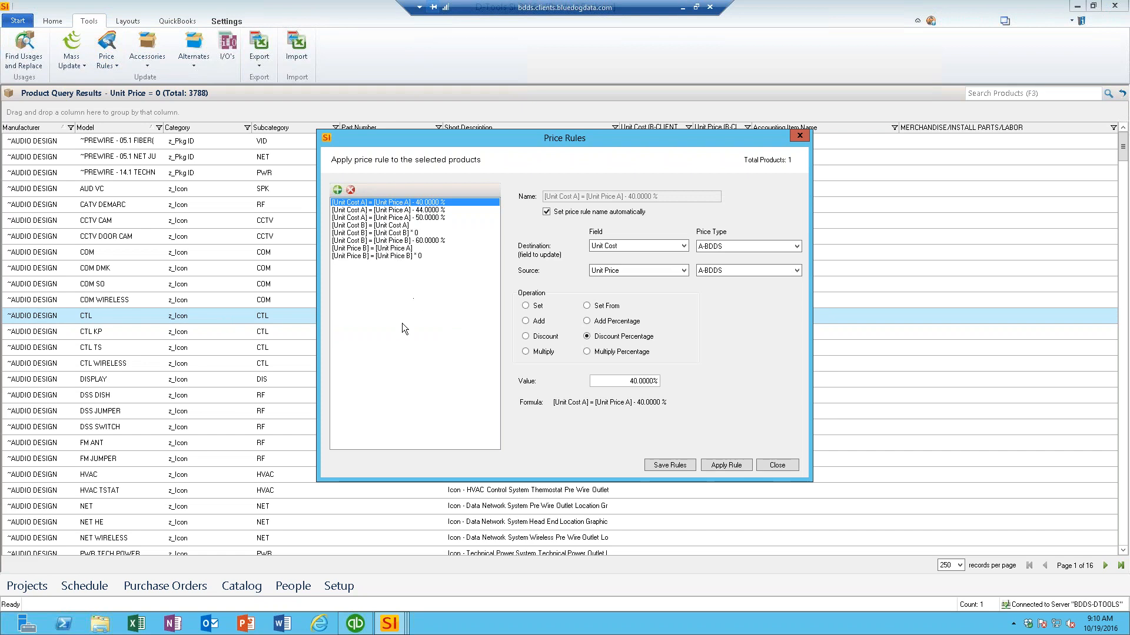
{"action": "left_click", "coordinate": [800, 135]}
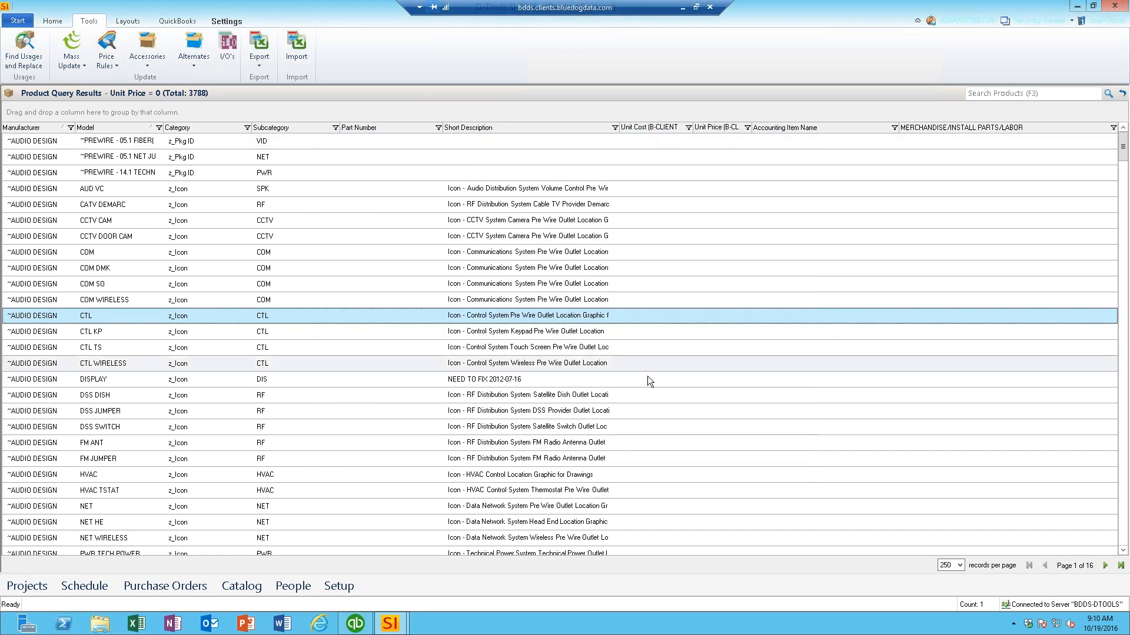
{"action": "left_click", "coordinate": [78, 66]}
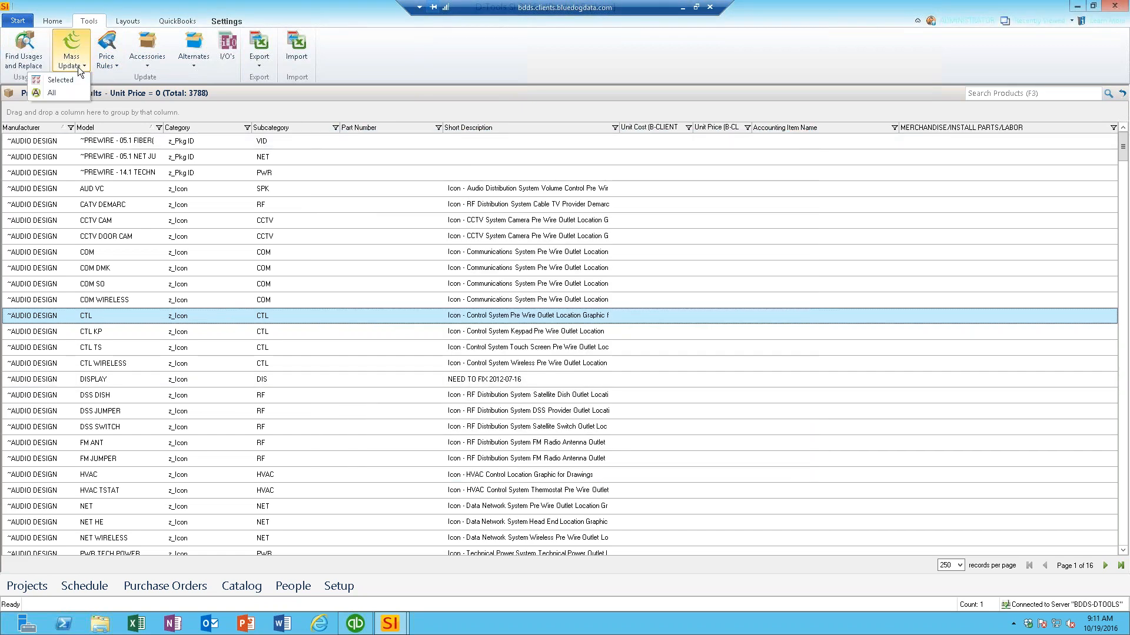
{"action": "left_click", "coordinate": [49, 20]}
{"action": "left_click", "coordinate": [49, 20]}
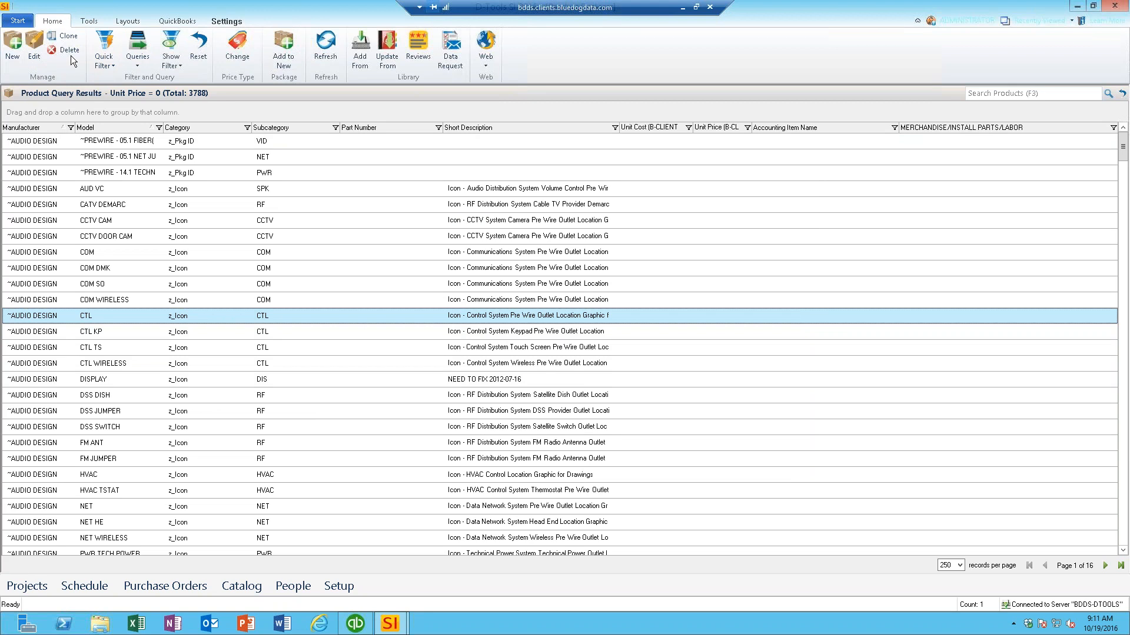
- Filter the product catalog to the manufacturer ORIGIN ACOUSTICS
{"action": "left_click", "coordinate": [105, 65]}
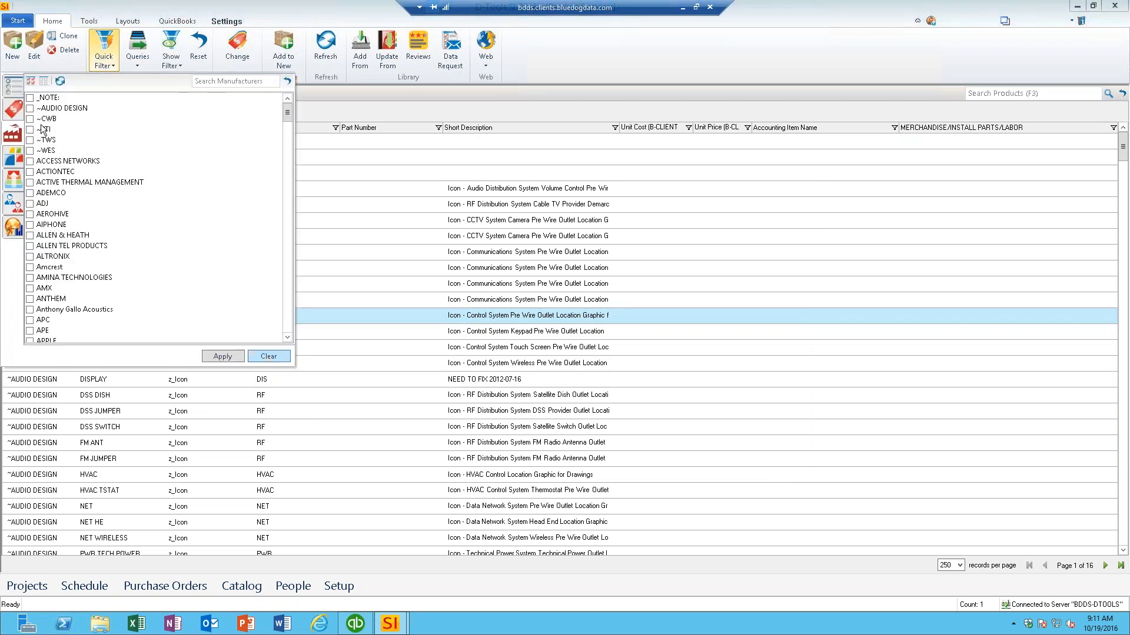
{"action": "left_click", "coordinate": [172, 309]}
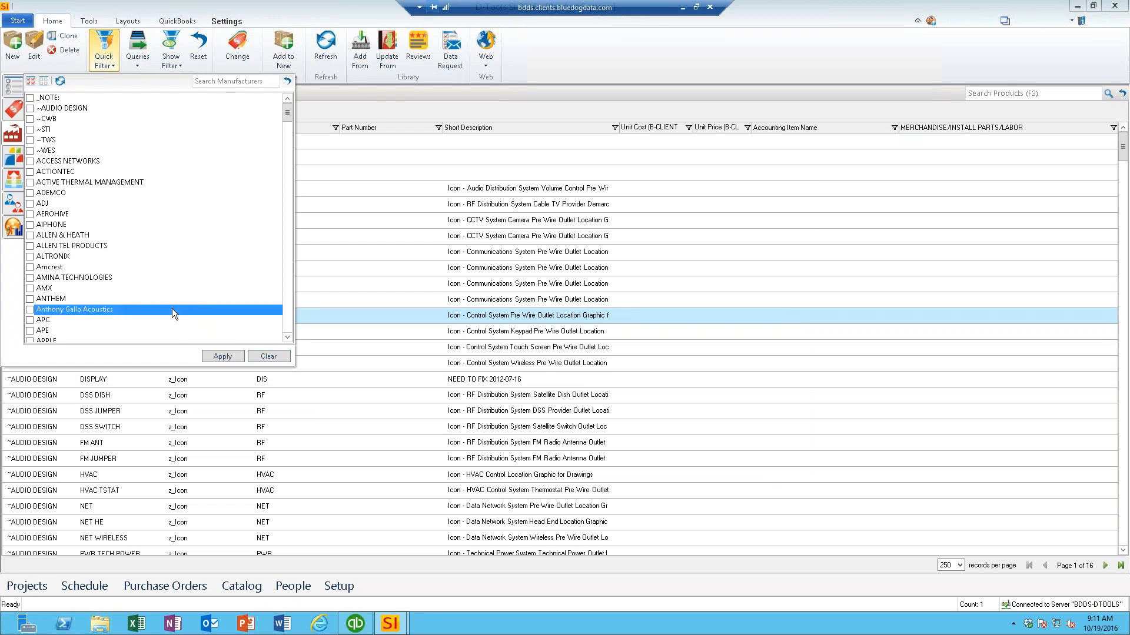
{"action": "key", "text": "o"}
{"action": "scroll", "coordinate": [171, 309], "scroll_direction": "down", "scroll_amount": 3}
{"action": "left_click", "coordinate": [30, 268]}
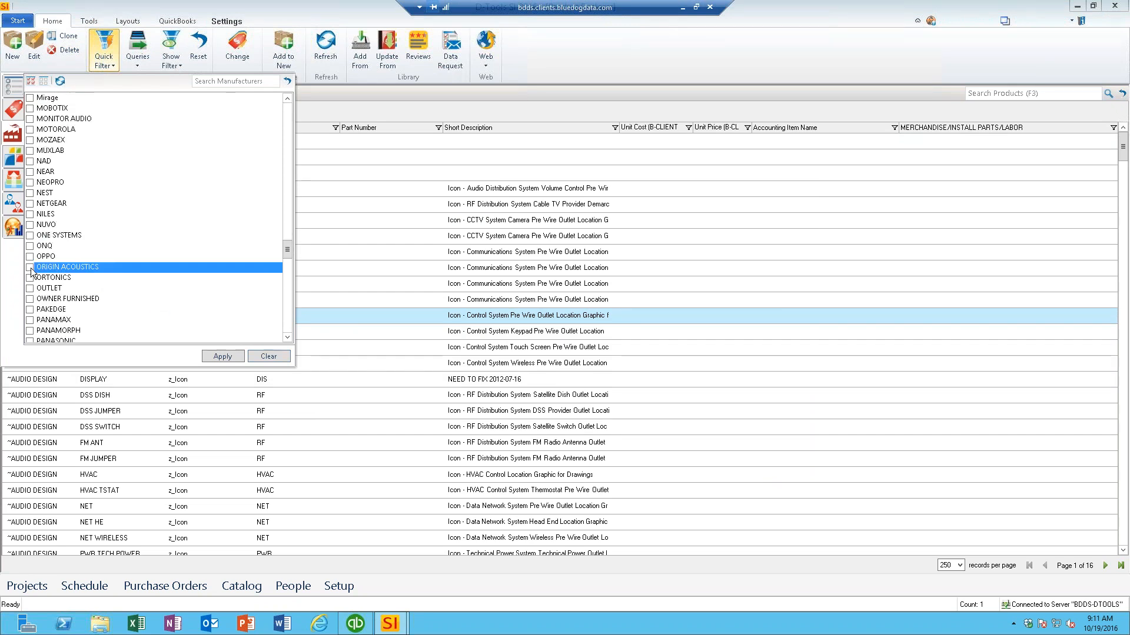
{"action": "left_click", "coordinate": [221, 356]}
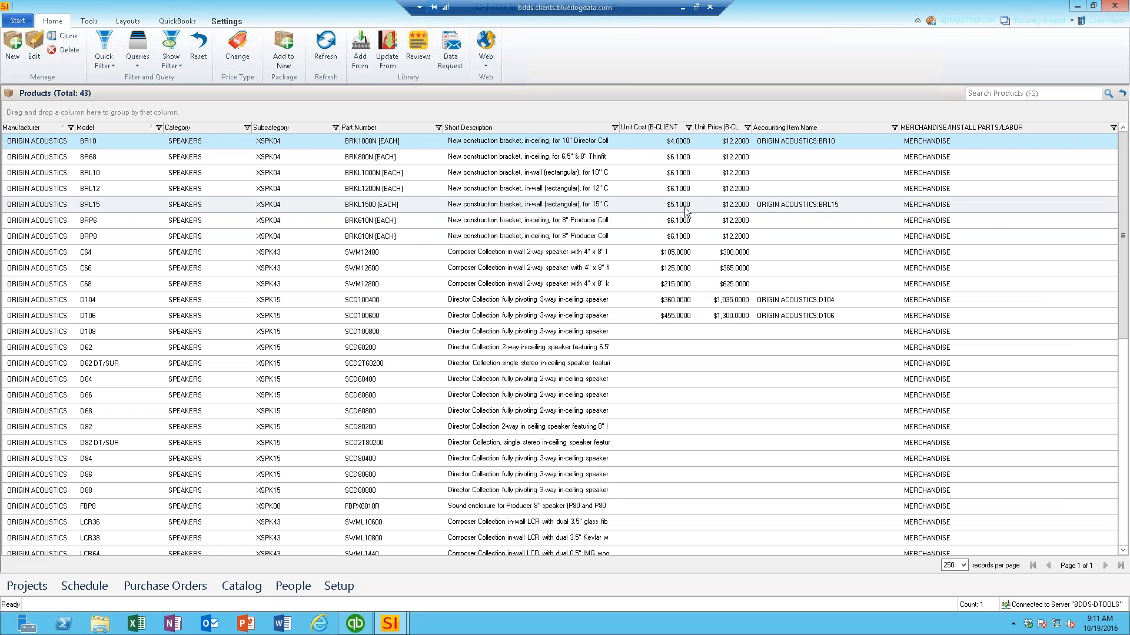
- Open the QuickBooks settings and review the connection type, the accounting file and the item format fields
{"action": "left_click", "coordinate": [176, 23]}
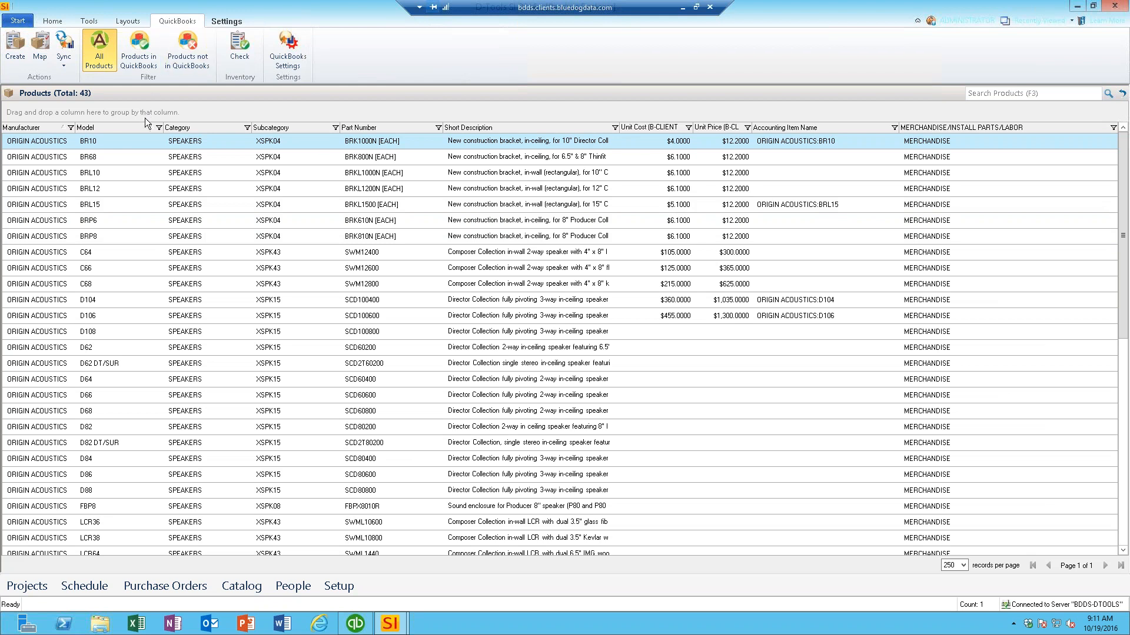
{"action": "left_click", "coordinate": [300, 57]}
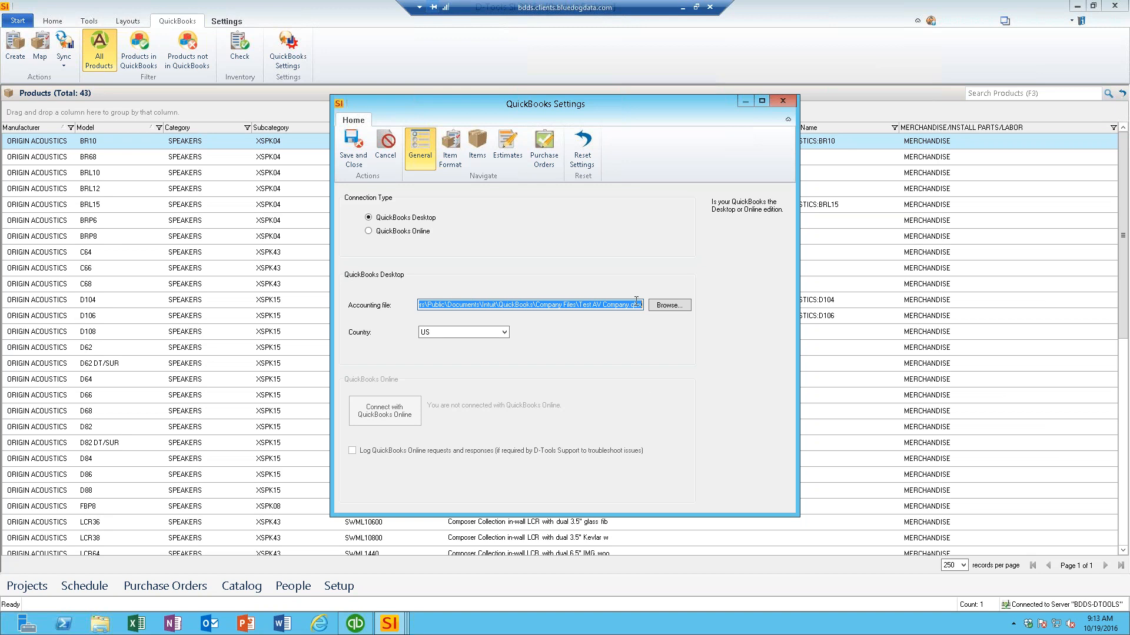
{"action": "left_click", "coordinate": [450, 148]}
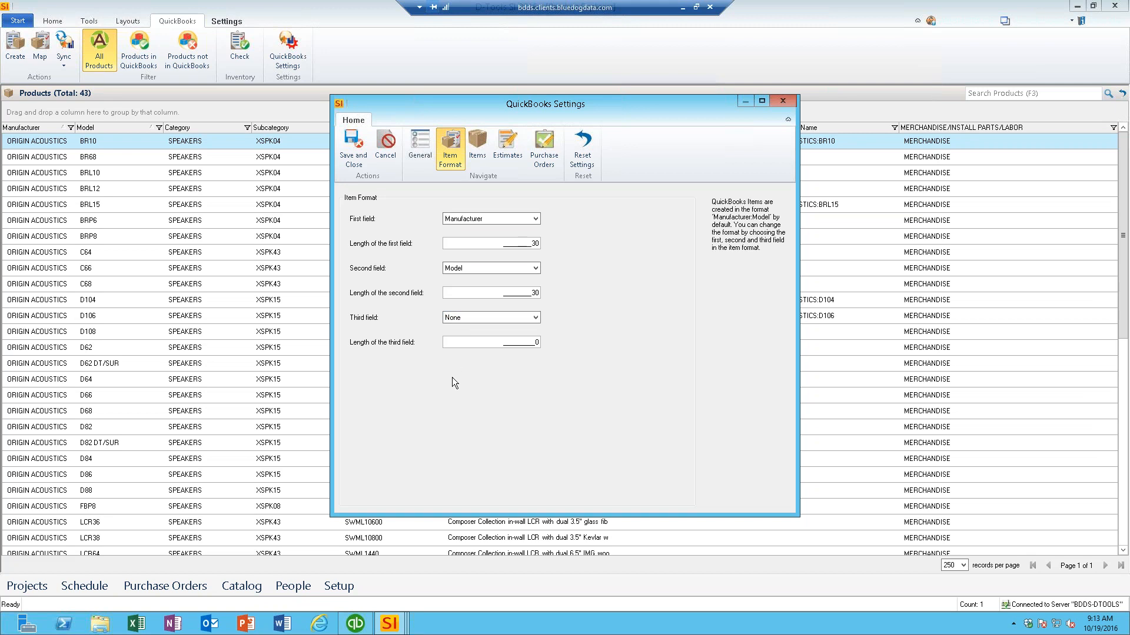
- Switch to QuickBooks and examine the ORIGIN ACOUSTICS item and its BR10 subitem in the Item List
{"action": "left_click", "coordinate": [354, 623]}
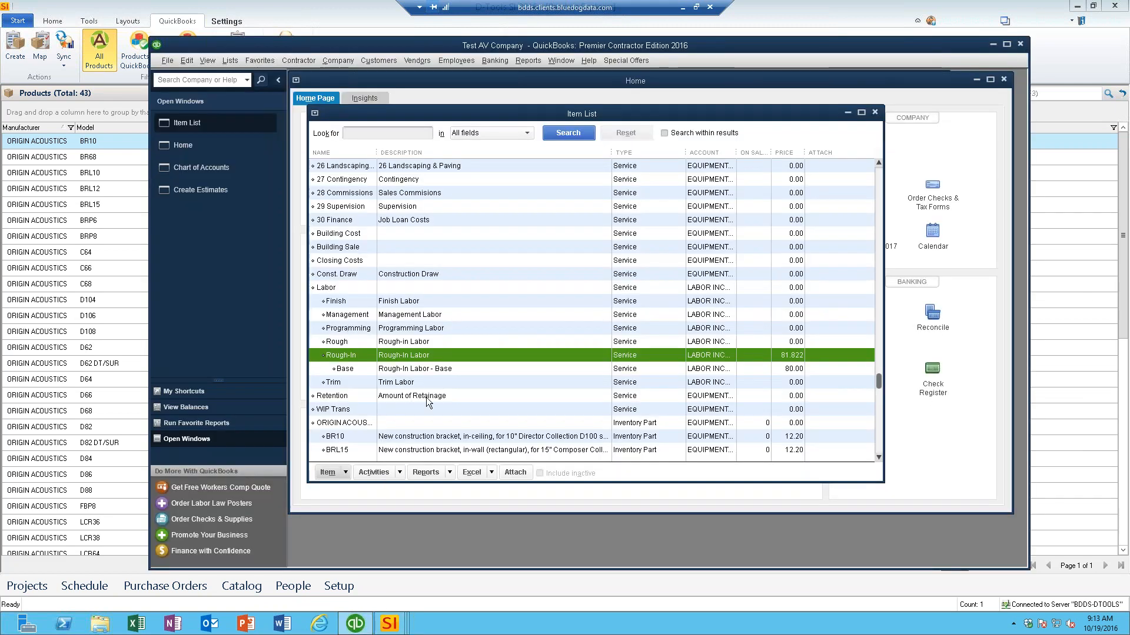
{"action": "left_click", "coordinate": [340, 424]}
{"action": "scroll", "coordinate": [464, 431], "scroll_direction": "down", "scroll_amount": 3}
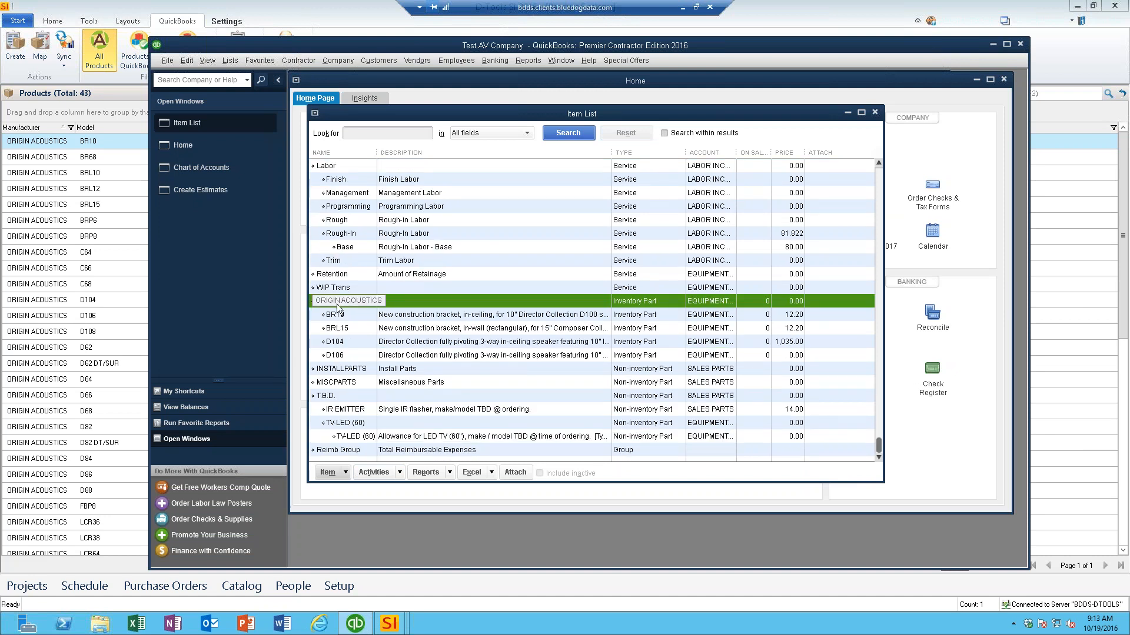
{"action": "left_click", "coordinate": [348, 318]}
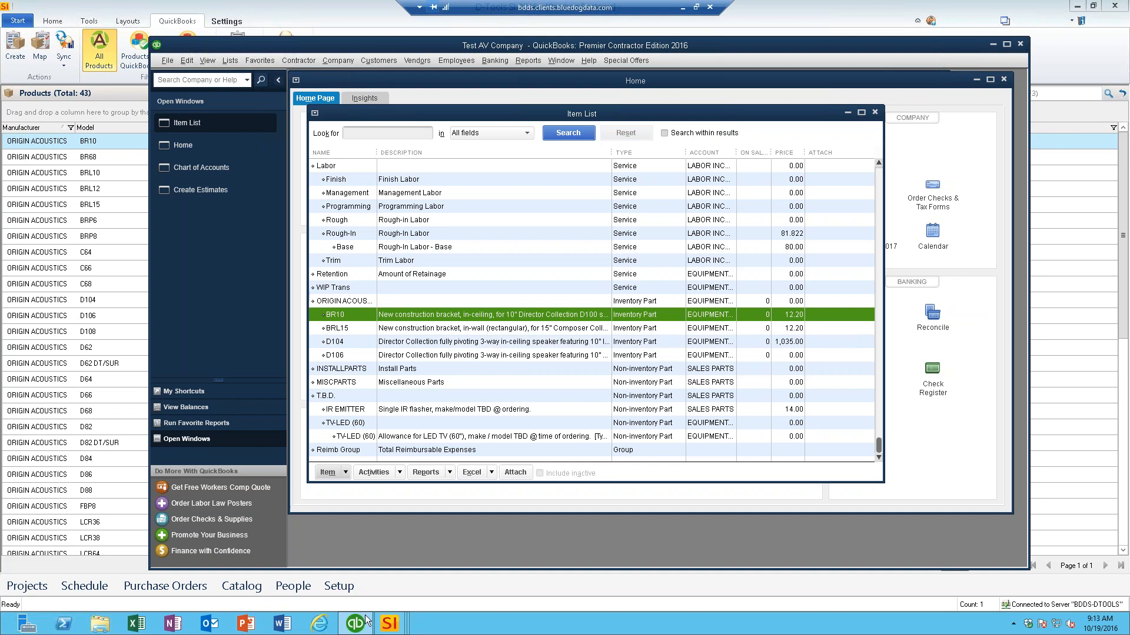
- Return to the D-Tools QuickBooks settings and examine the default item type and sales description options for items
{"action": "mouse_move", "coordinate": [391, 630]}
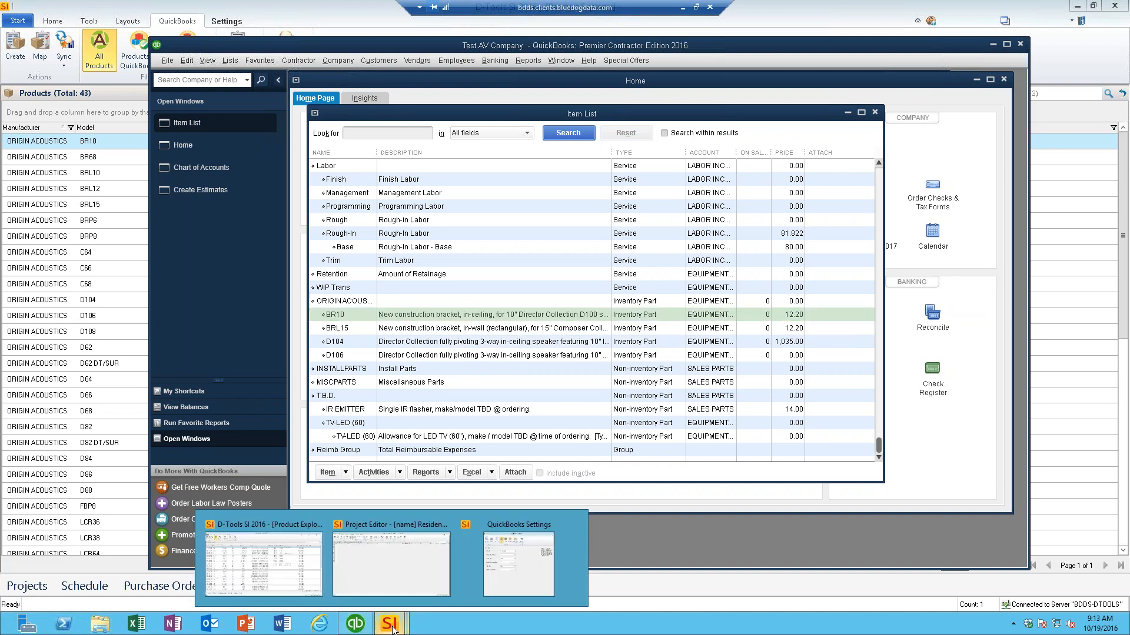
{"action": "left_click", "coordinate": [510, 582]}
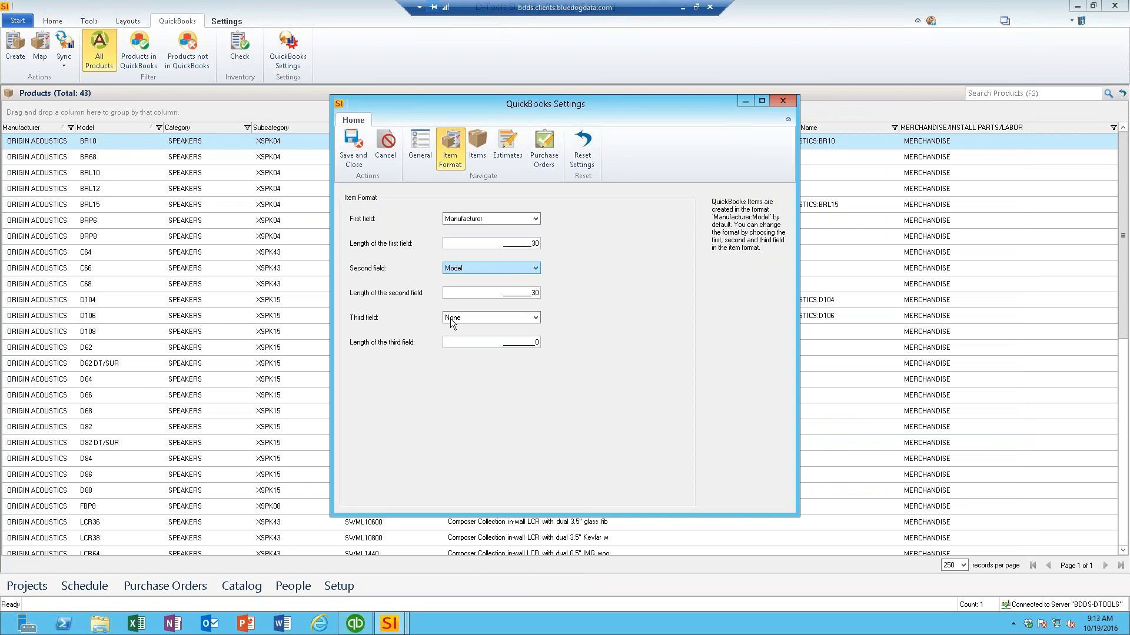
{"action": "left_click", "coordinate": [477, 155]}
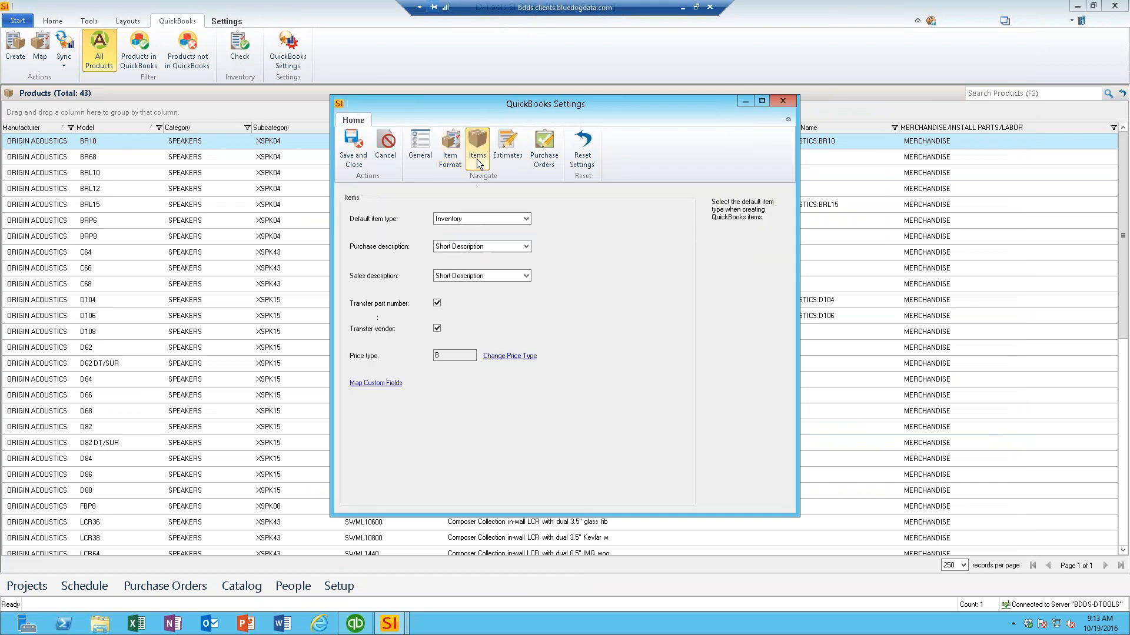
{"action": "left_click", "coordinate": [499, 219]}
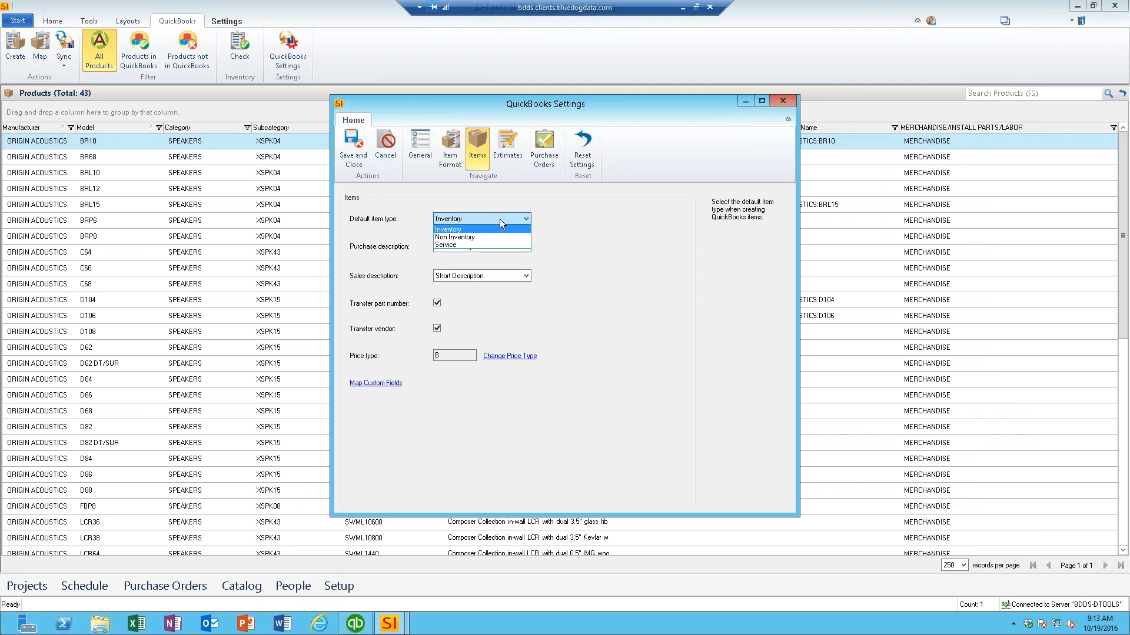
{"action": "left_click", "coordinate": [499, 219]}
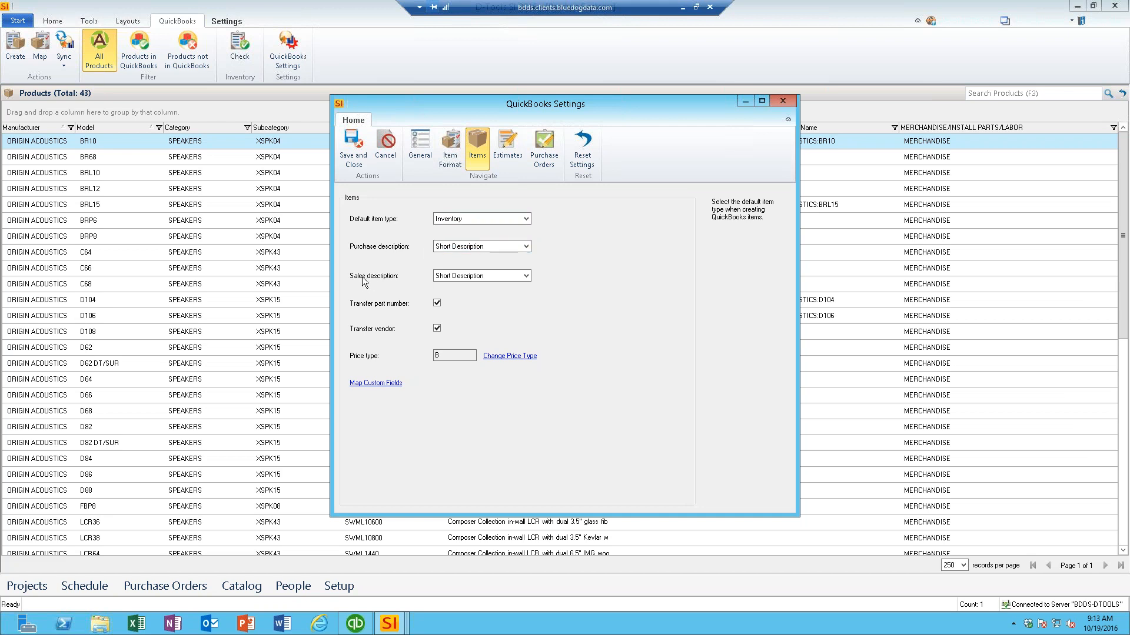
{"action": "left_click", "coordinate": [518, 278]}
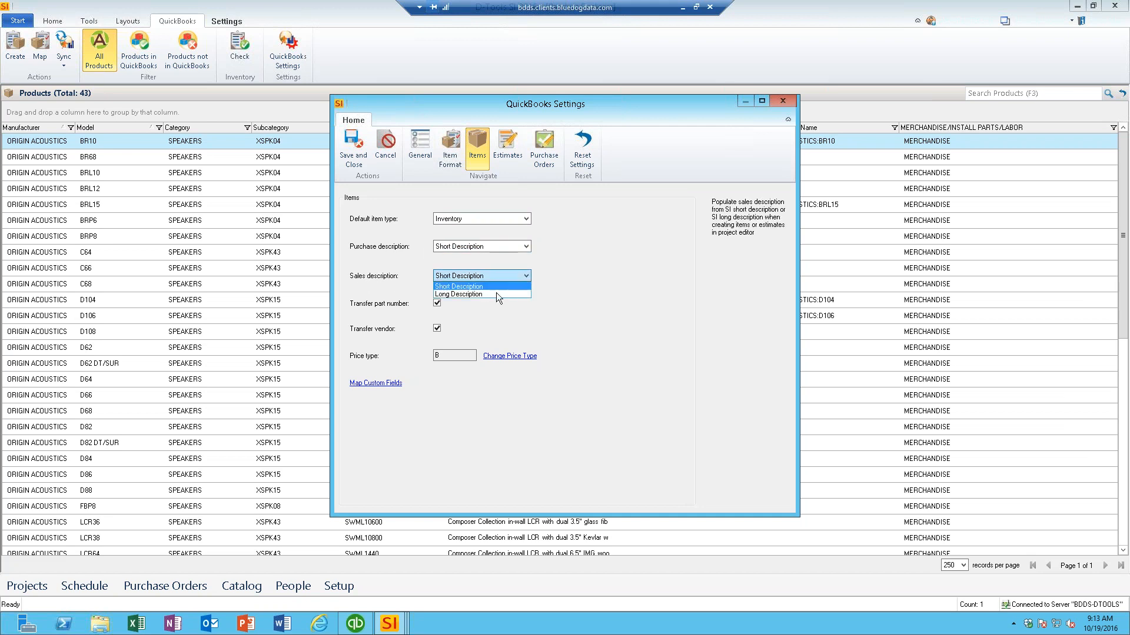
{"action": "left_click", "coordinate": [500, 277]}
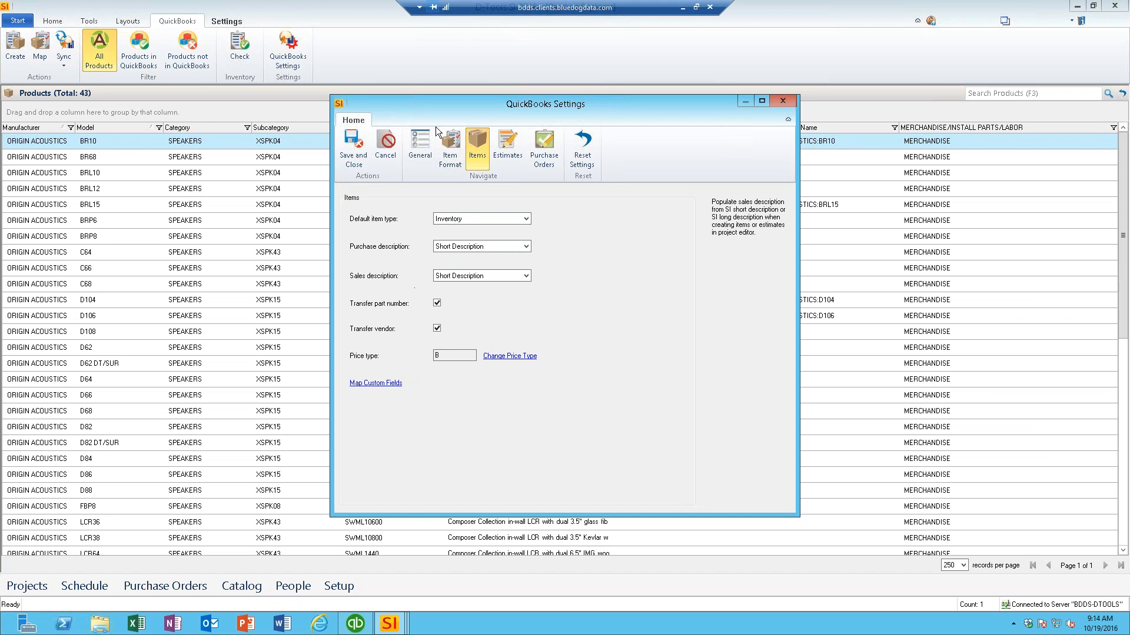
- Review the product price type choices for QuickBooks and the custom fields mapping, cancelling both dialogs
{"action": "left_click_drag", "start_coordinate": [472, 107], "coordinate": [575, 106]}
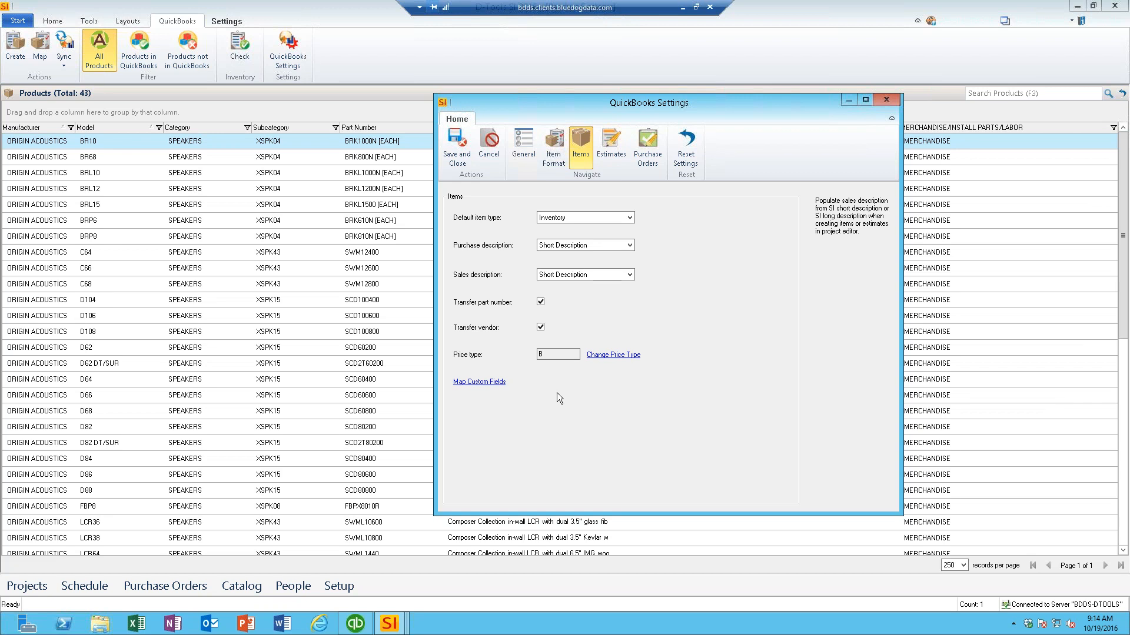
{"action": "left_click", "coordinate": [579, 354]}
{"action": "left_click", "coordinate": [608, 355]}
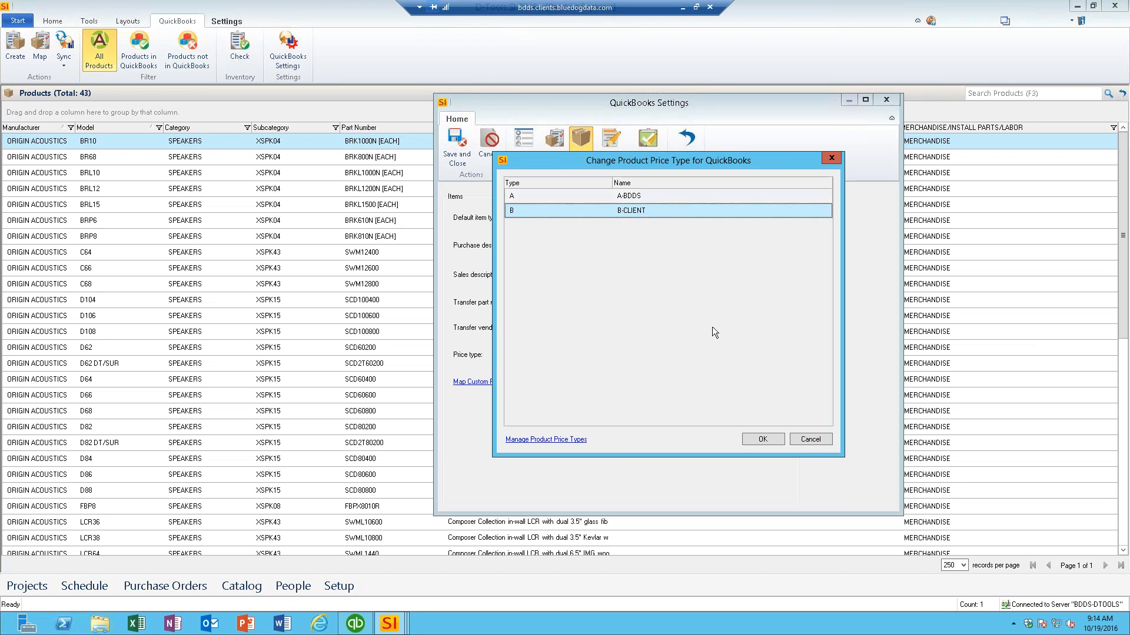
{"action": "left_click", "coordinate": [811, 440]}
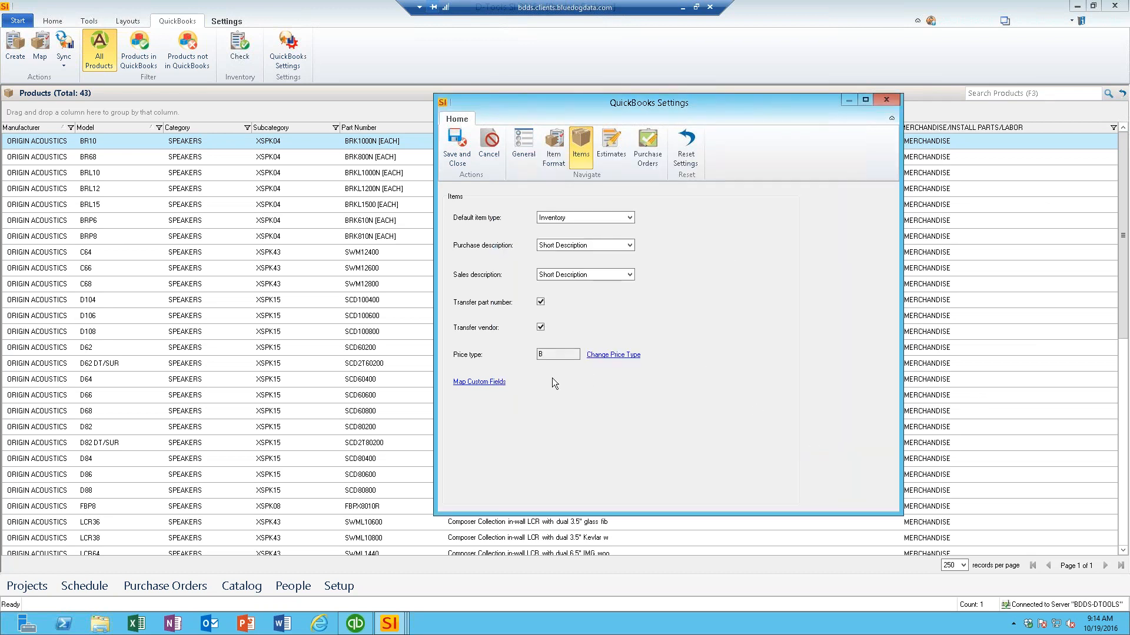
{"action": "left_click", "coordinate": [492, 386]}
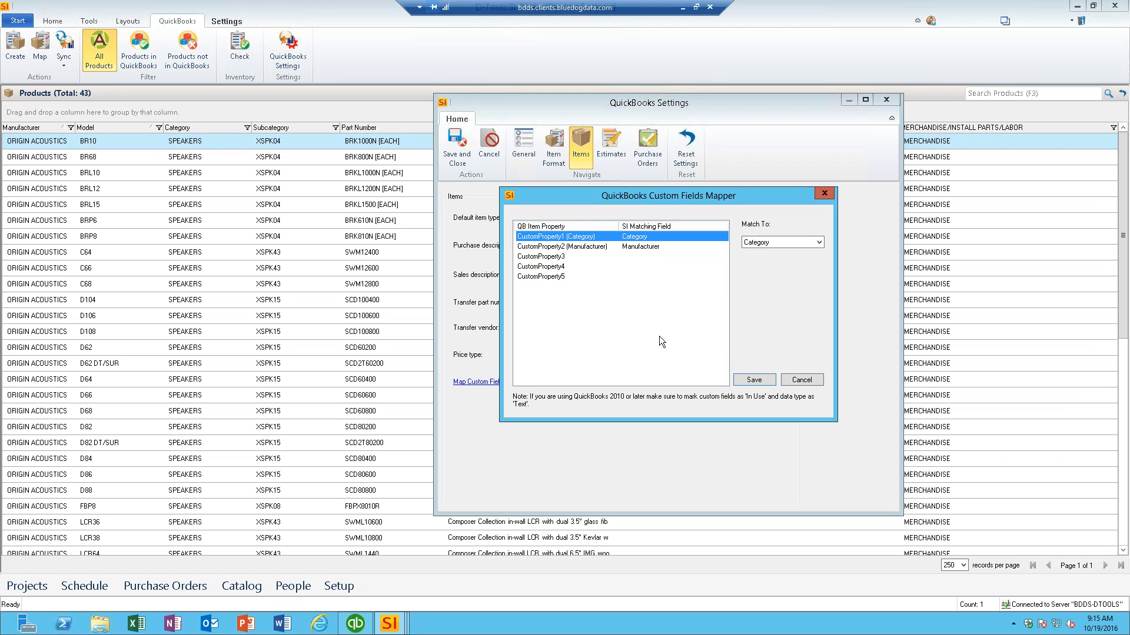
{"action": "left_click", "coordinate": [800, 380]}
- Switch to QuickBooks and examine the BR10 item's custom fields and the custom field definitions for items
{"action": "left_click", "coordinate": [356, 624]}
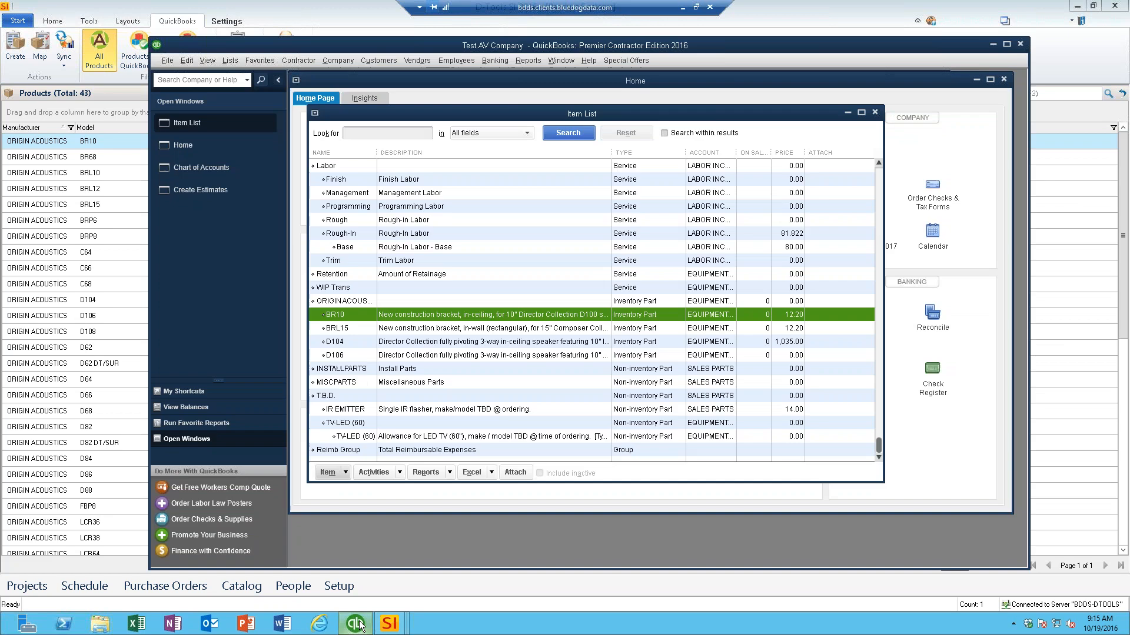
{"action": "double_click", "coordinate": [448, 318]}
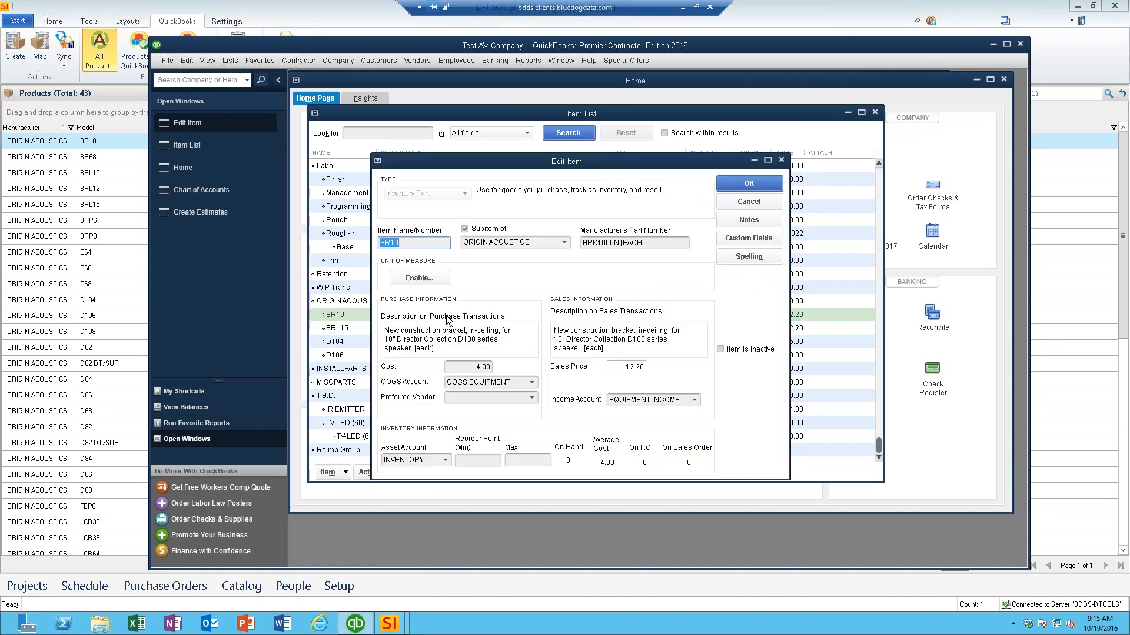
{"action": "left_click", "coordinate": [737, 238]}
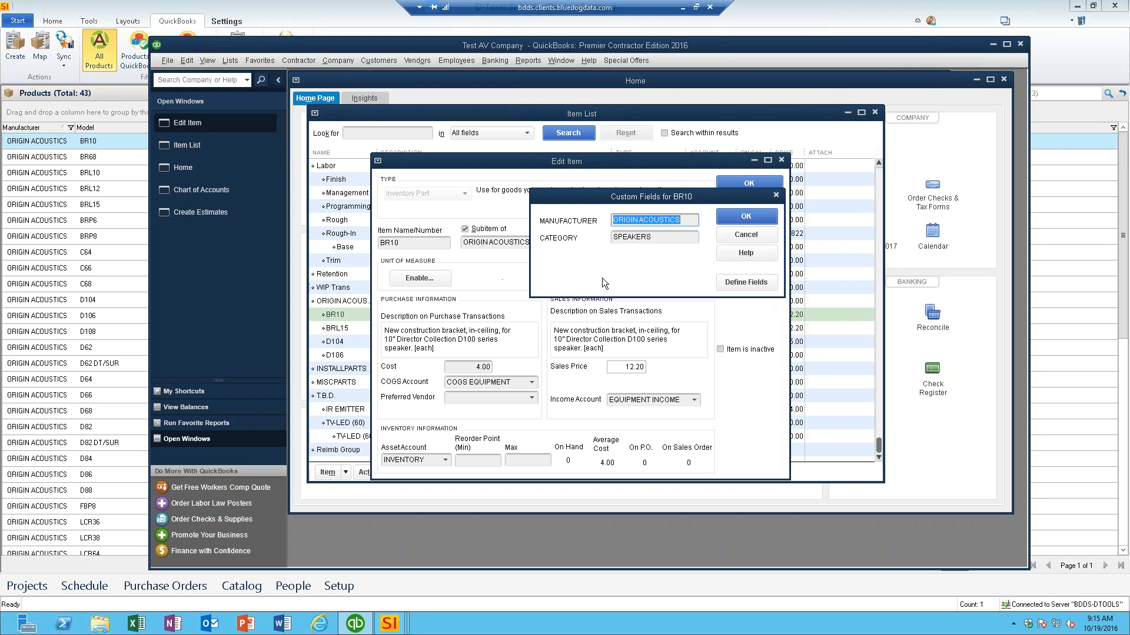
{"action": "left_click", "coordinate": [746, 282]}
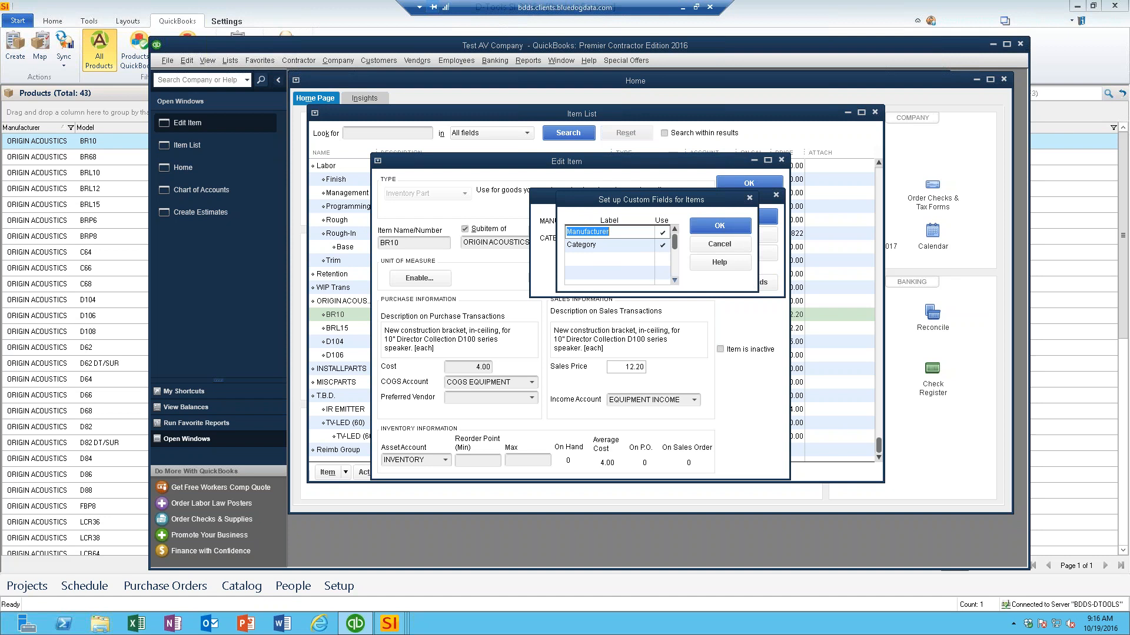
{"action": "left_click", "coordinate": [674, 281]}
{"action": "left_click_drag", "start_coordinate": [675, 268], "coordinate": [674, 239]}
{"action": "left_click", "coordinate": [719, 225]}
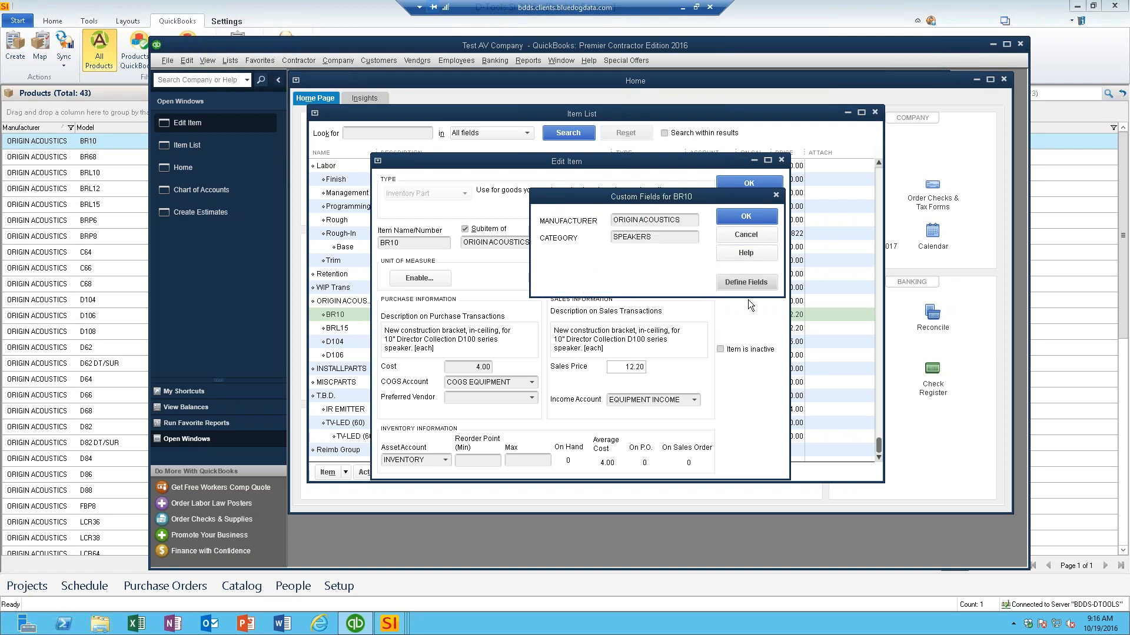
{"action": "left_click", "coordinate": [775, 196]}
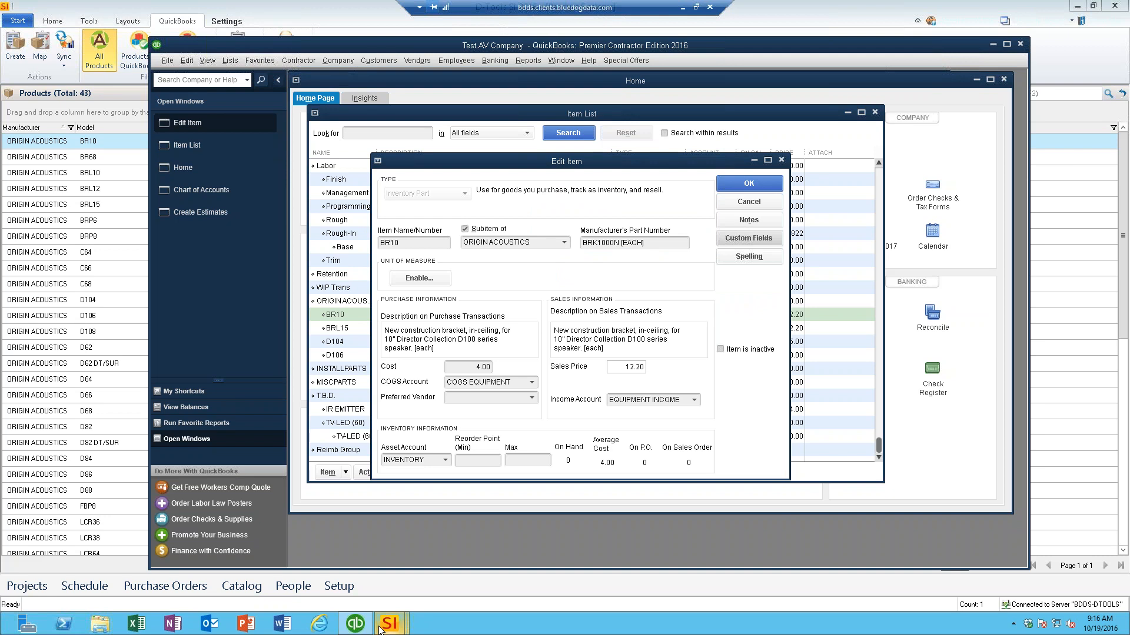
- Return to D-Tools' QuickBooks settings and review the estimate export options, including the choices for aggregating phase labor
{"action": "mouse_move", "coordinate": [385, 625]}
{"action": "left_click", "coordinate": [517, 588]}
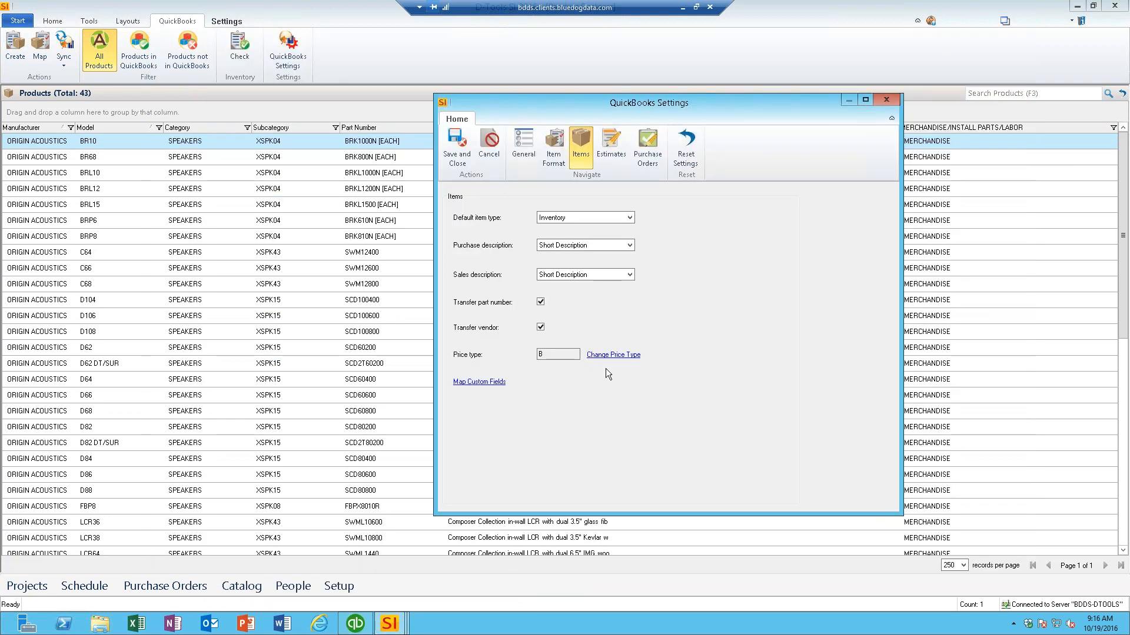
{"action": "left_click", "coordinate": [612, 153]}
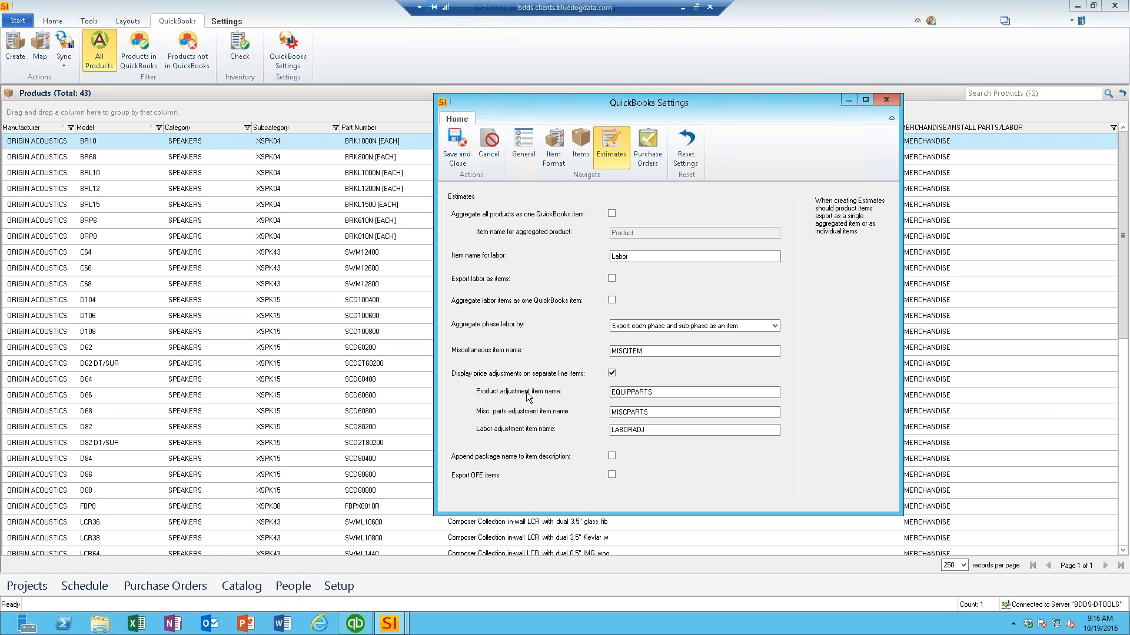
{"action": "left_click", "coordinate": [647, 413]}
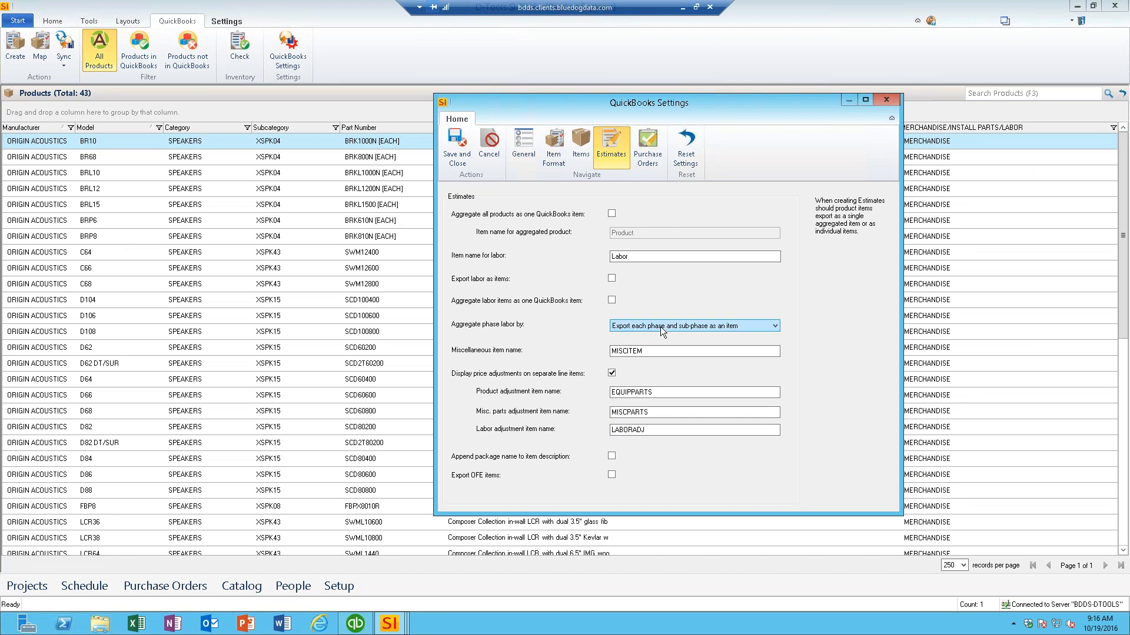
{"action": "left_click", "coordinate": [777, 328]}
{"action": "left_click", "coordinate": [777, 328]}
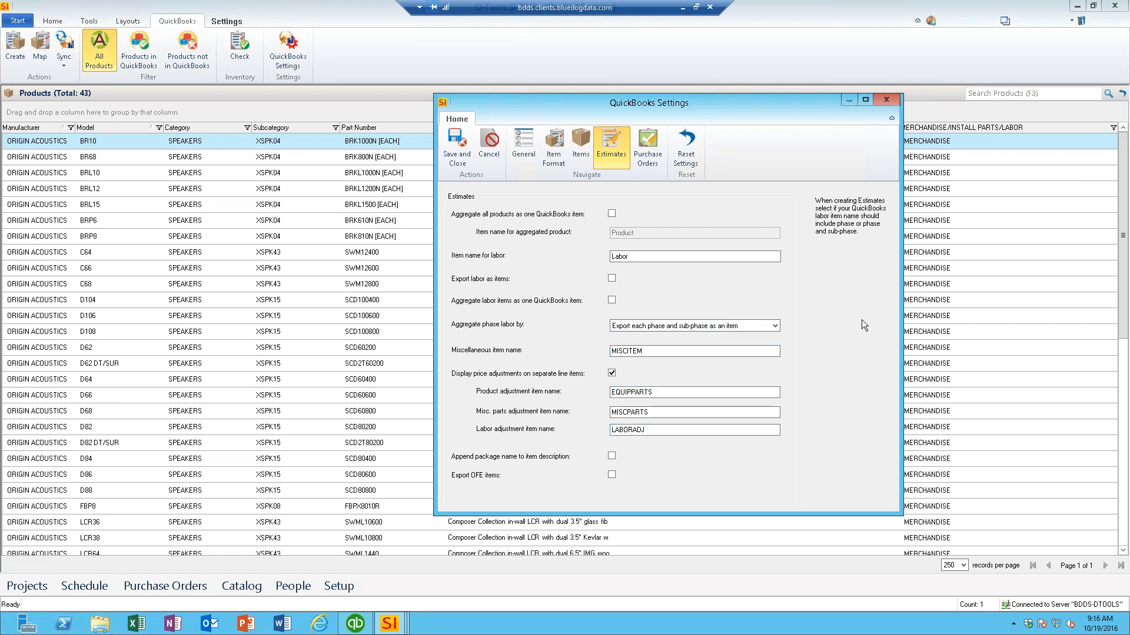
- Review the purchase order status choices and the general connection settings, then close the QuickBooks settings
{"action": "left_click", "coordinate": [647, 152]}
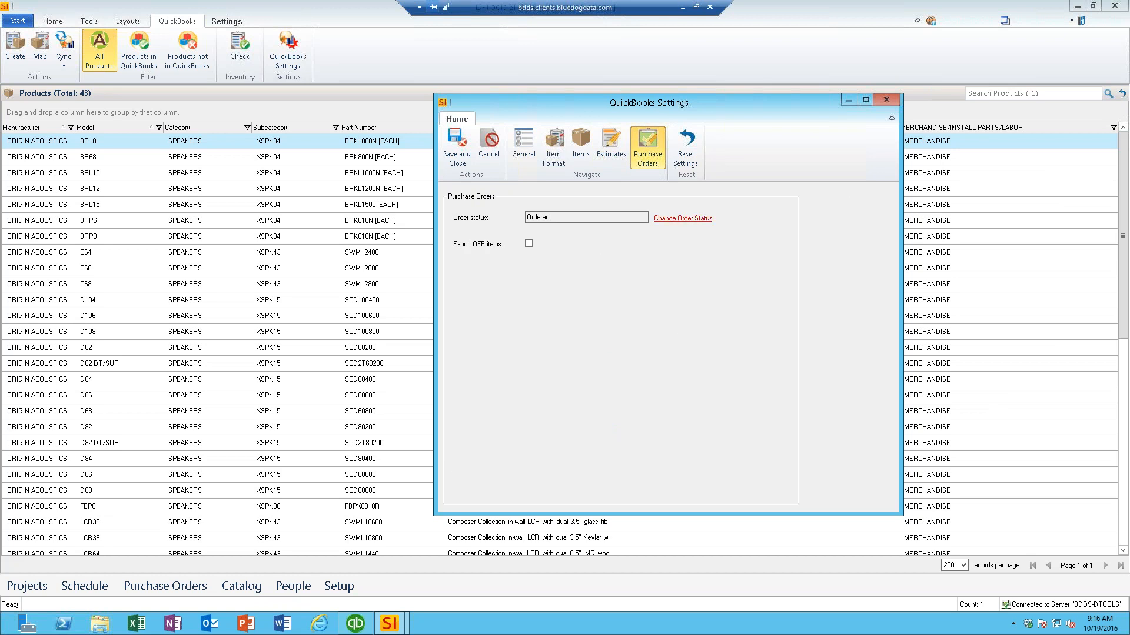
{"action": "left_click", "coordinate": [682, 218]}
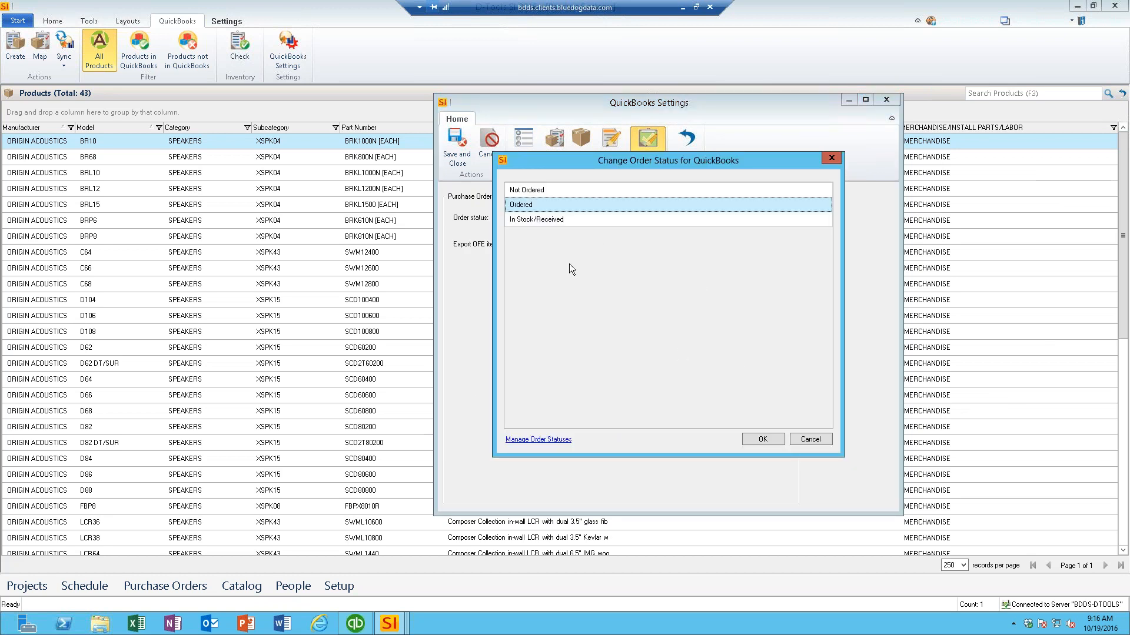
{"action": "left_click", "coordinate": [810, 440]}
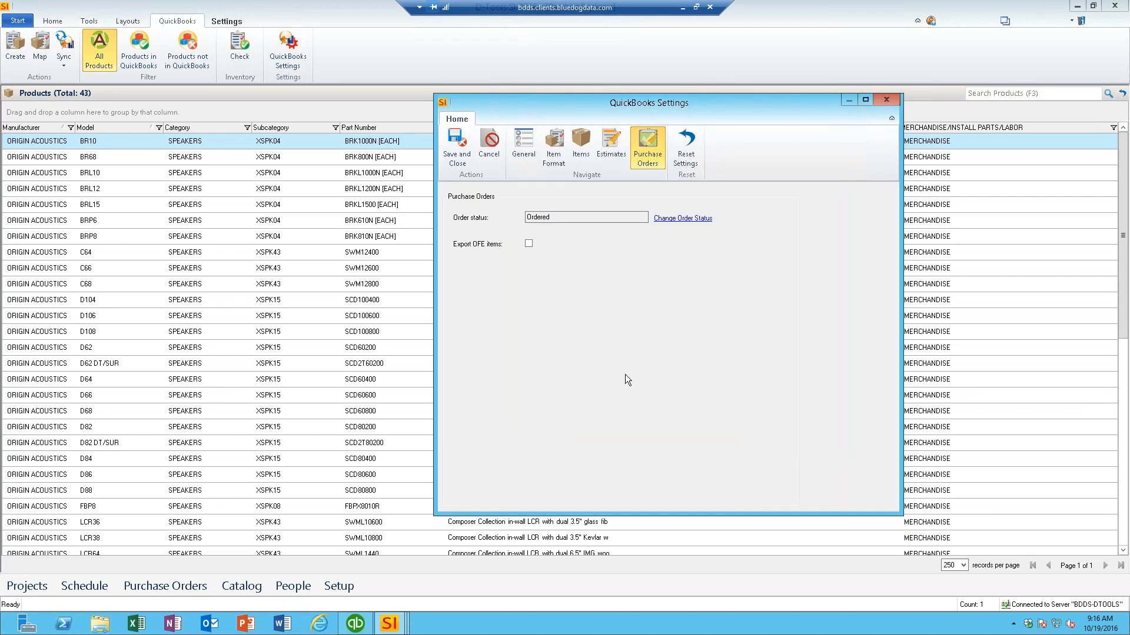
{"action": "left_click", "coordinate": [525, 147]}
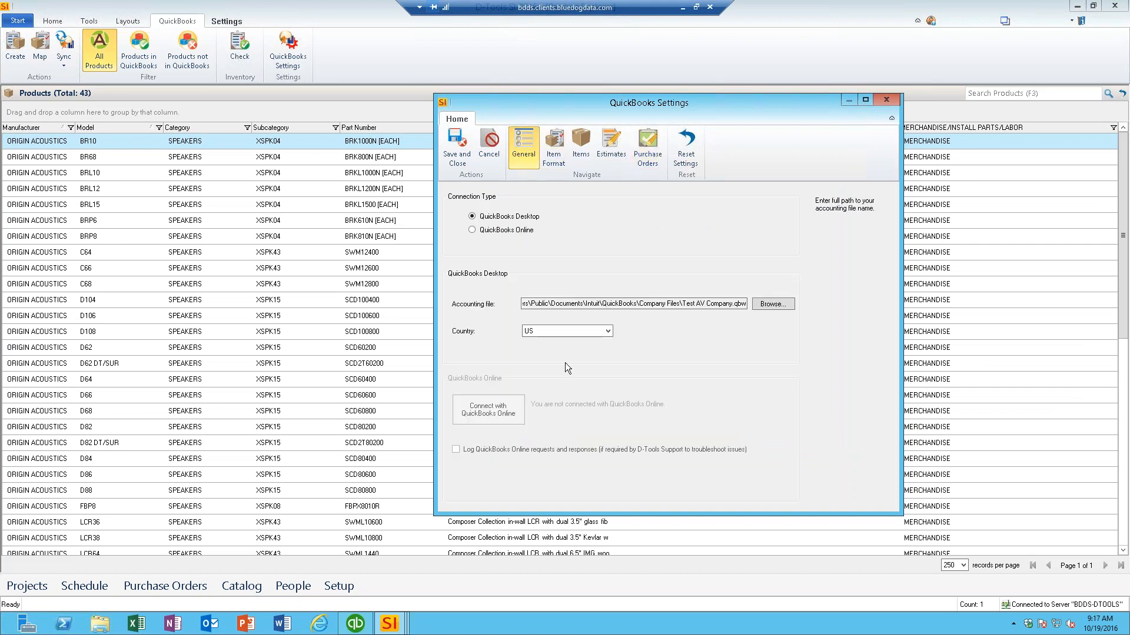
{"action": "left_click", "coordinate": [885, 104]}
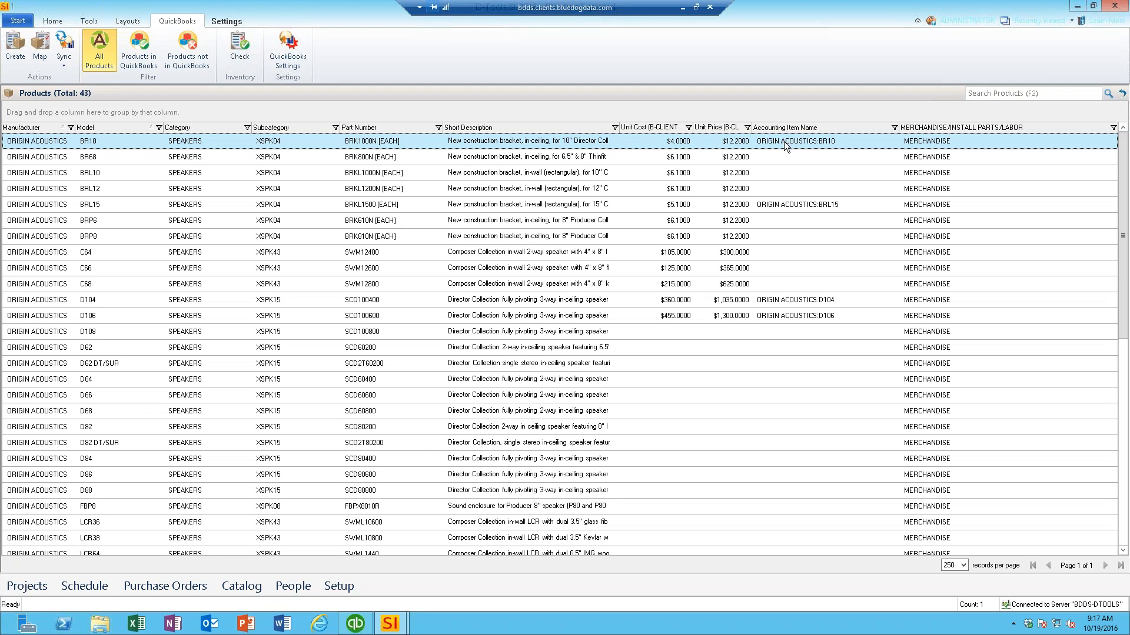
- Switch to QuickBooks, set the BR10 item's cost to 3.75 and save the item
{"action": "left_click", "coordinate": [355, 623]}
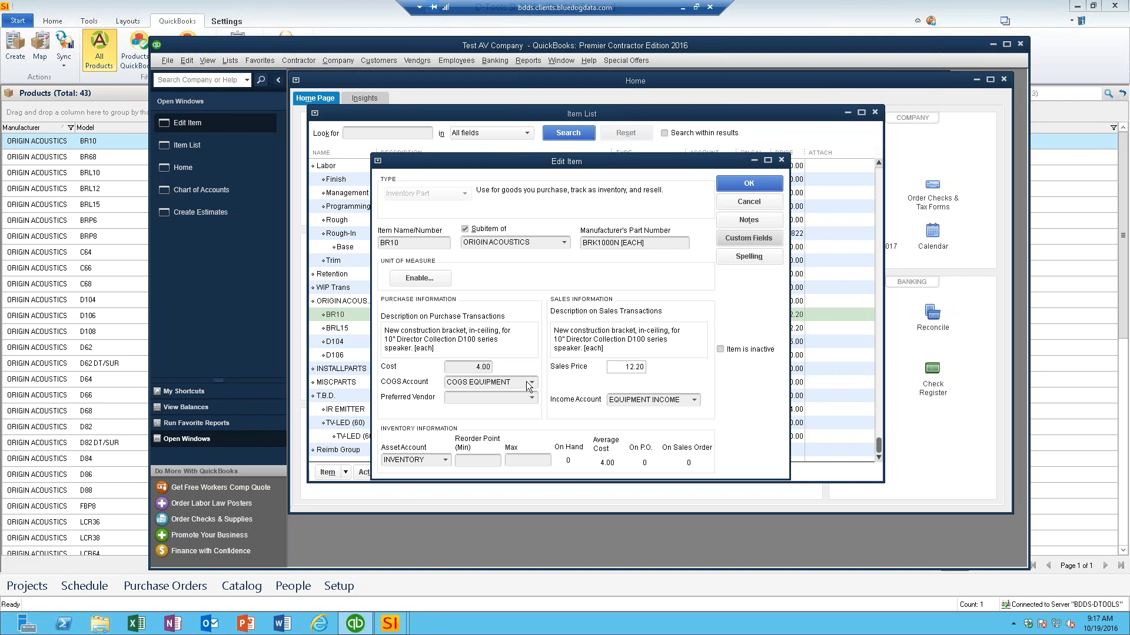
{"action": "left_click", "coordinate": [468, 367]}
{"action": "left_click_drag", "start_coordinate": [467, 367], "coordinate": [524, 365]}
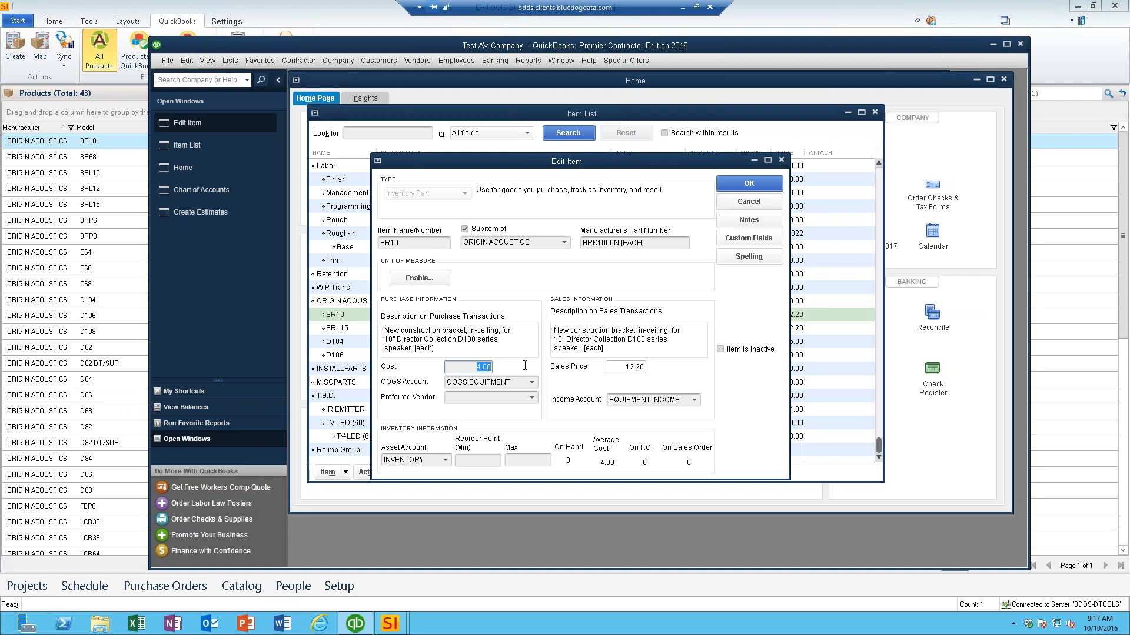
{"action": "type", "text": "3.75"}
{"action": "left_click", "coordinate": [748, 183]}
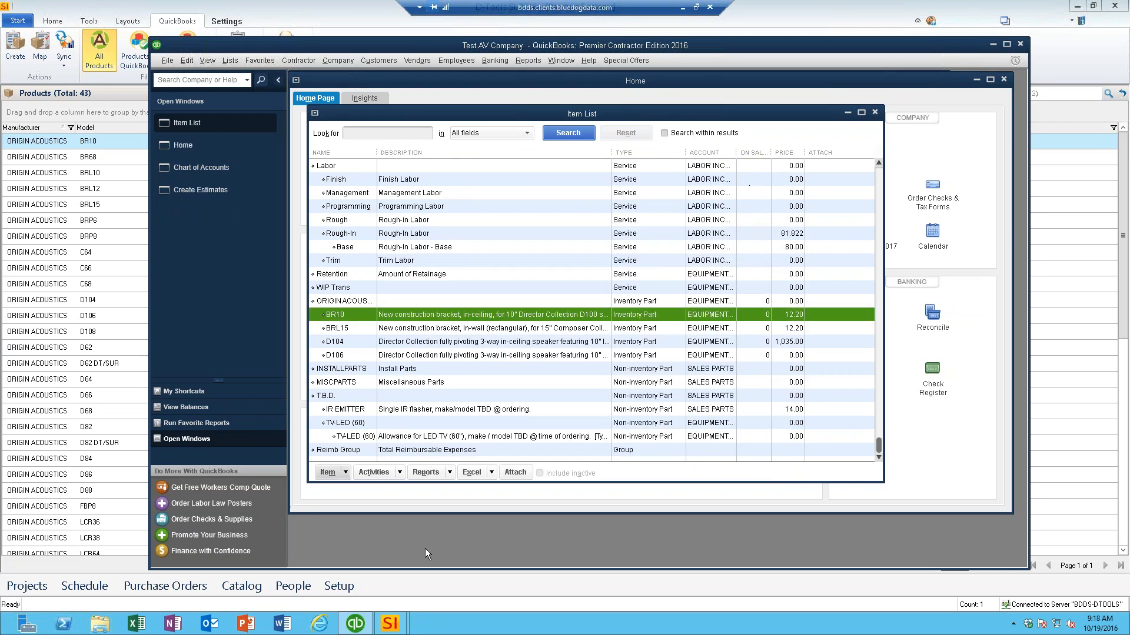
- Return to the D-Tools product list and sync the selected BR10 product from QuickBooks with all update fields included
{"action": "left_click", "coordinate": [398, 628]}
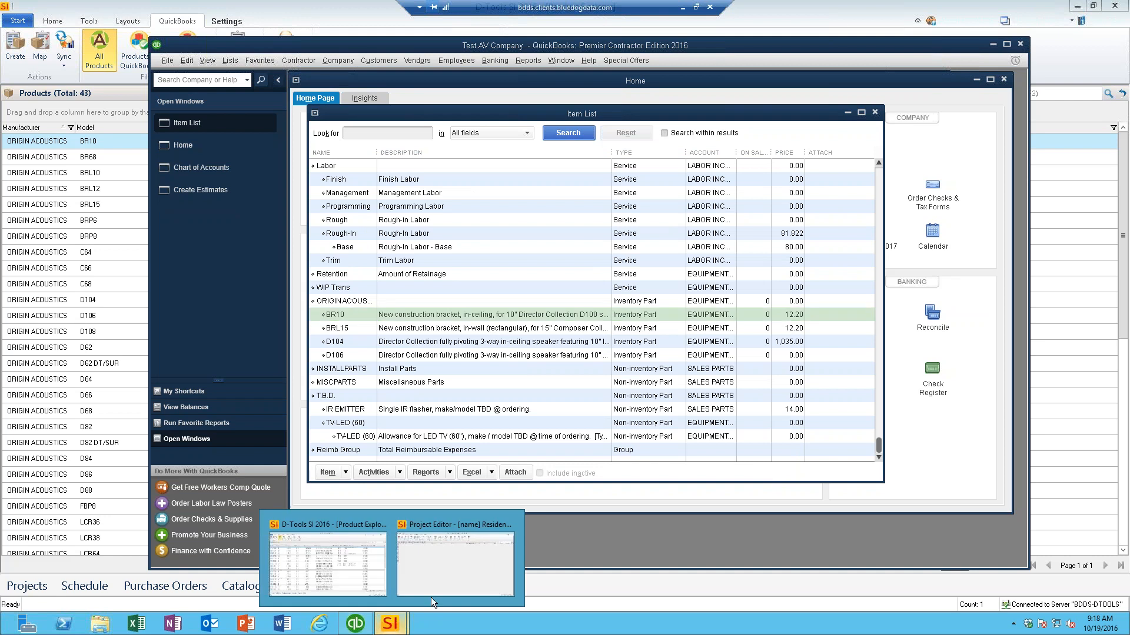
{"action": "left_click", "coordinate": [348, 573]}
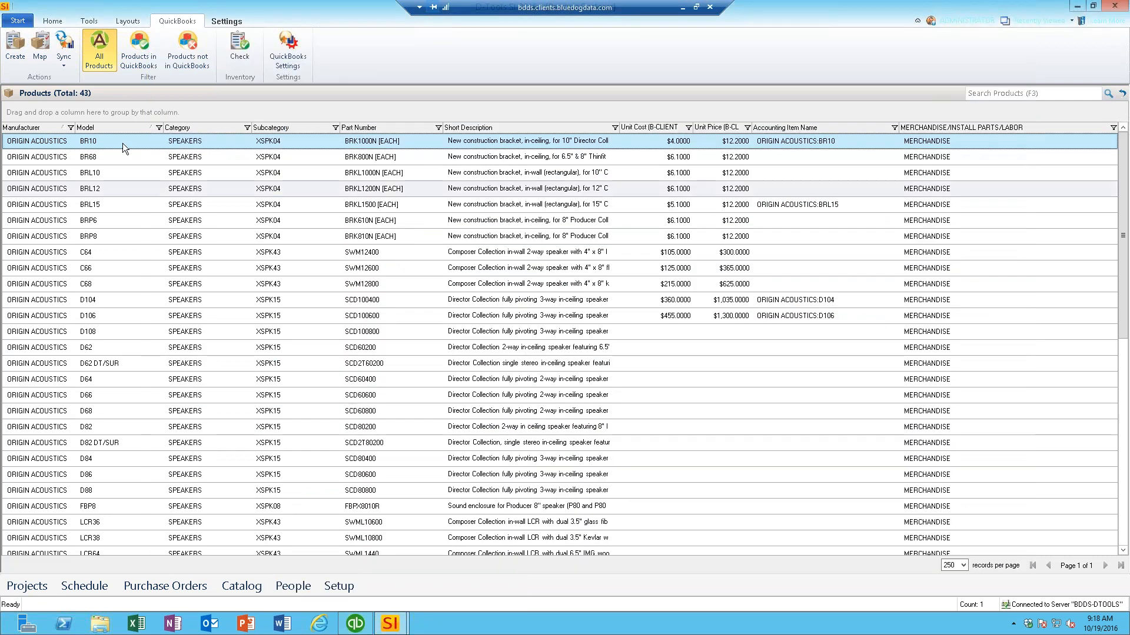
{"action": "left_click", "coordinate": [65, 62]}
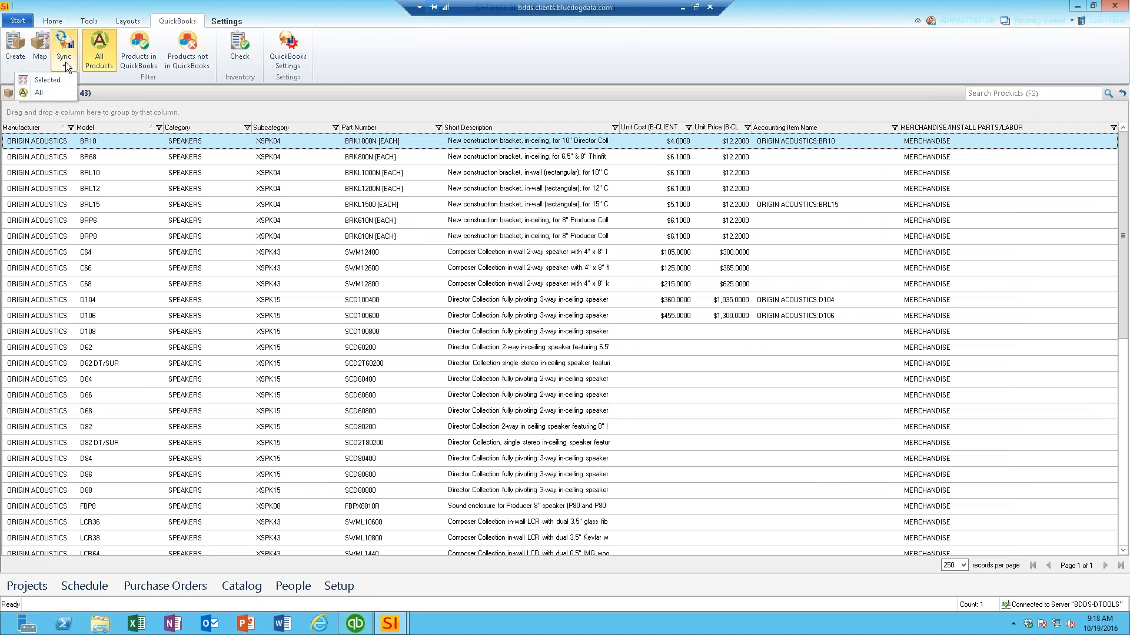
{"action": "left_click", "coordinate": [57, 83]}
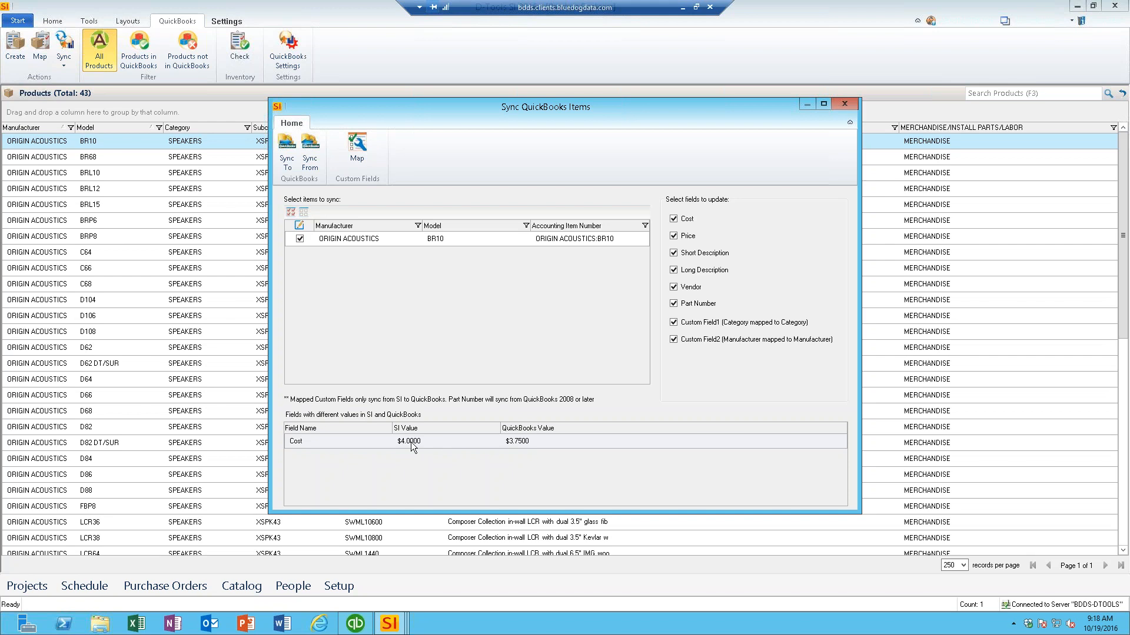
{"action": "left_click", "coordinate": [310, 159]}
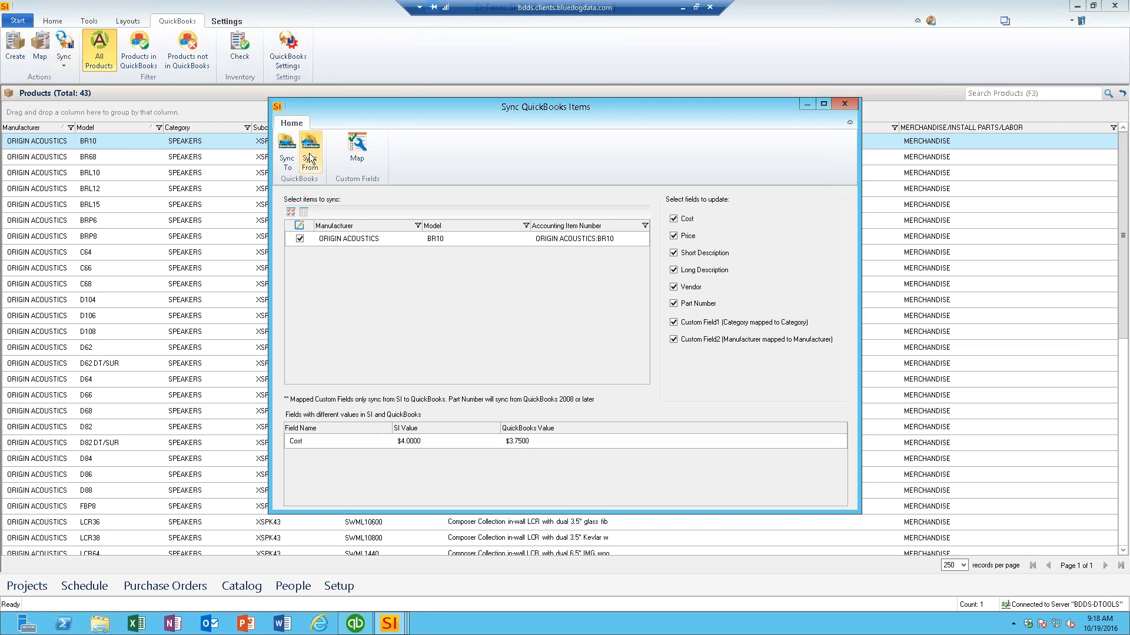
{"action": "left_click", "coordinate": [618, 360]}
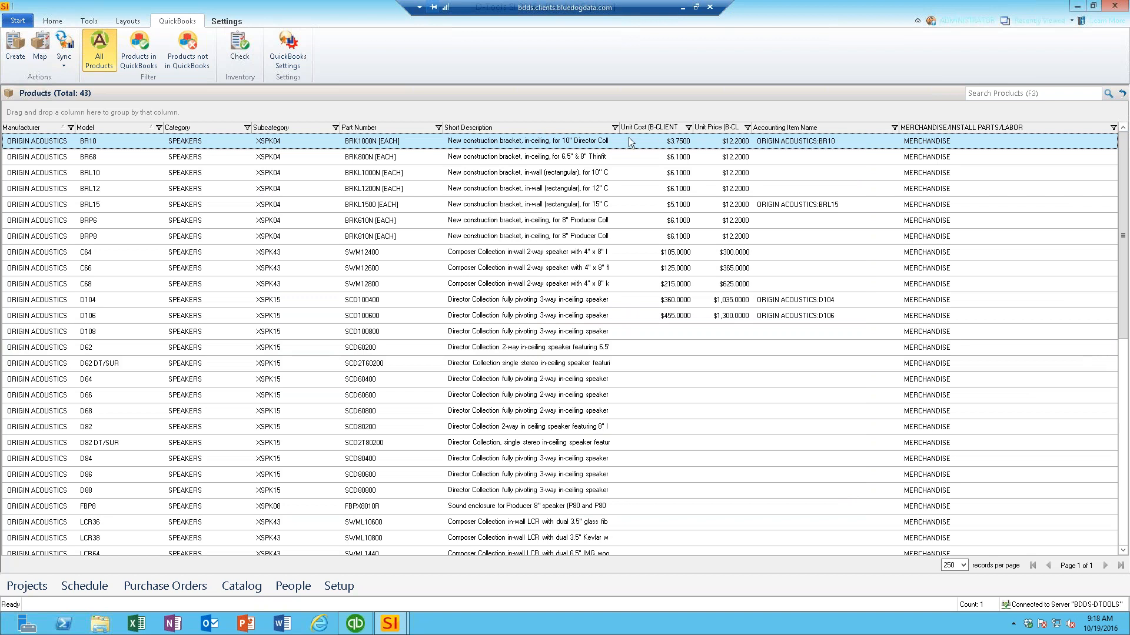
- Apply the price rule [Unit Cost B] = [Unit Price B] - 60% to product BR10 and save the product
{"action": "double_click", "coordinate": [518, 140]}
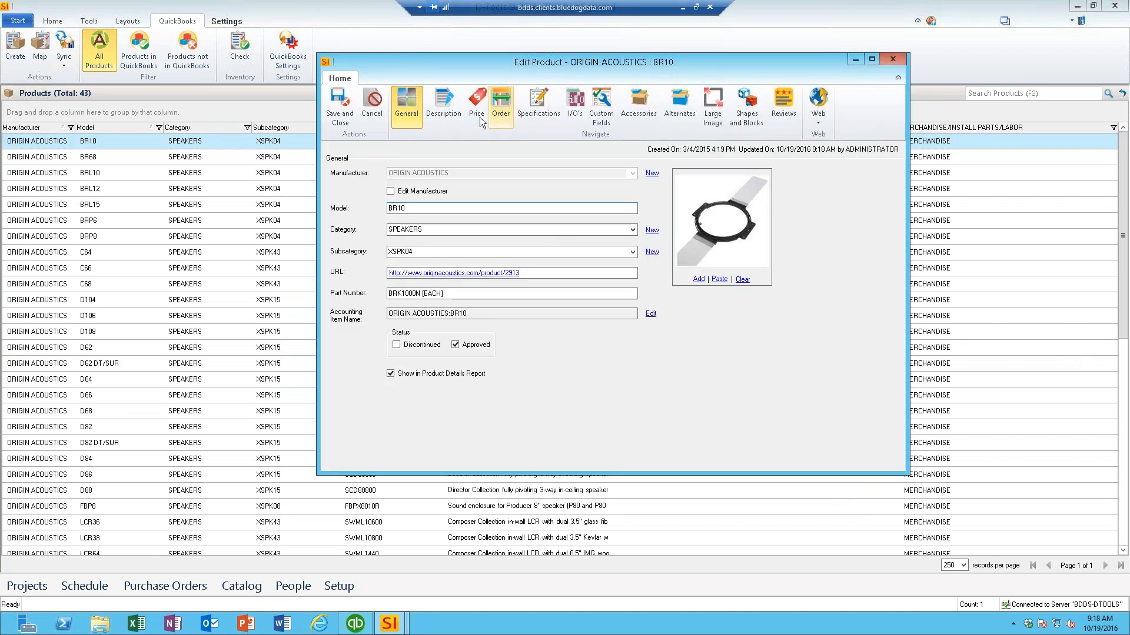
{"action": "left_click", "coordinate": [474, 118]}
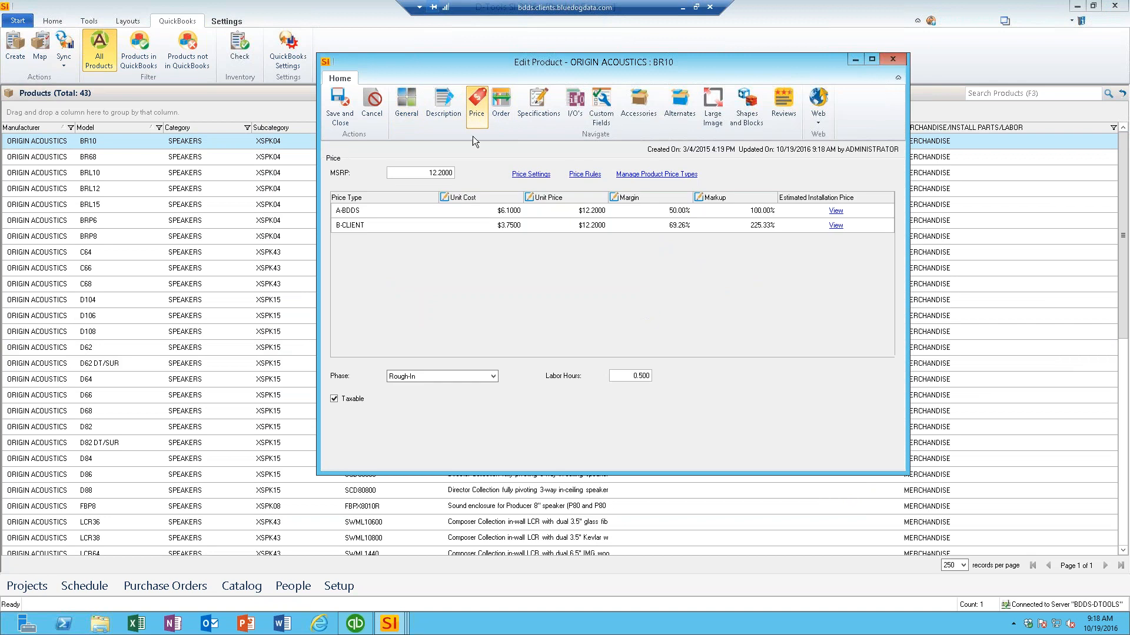
{"action": "left_click", "coordinate": [504, 225]}
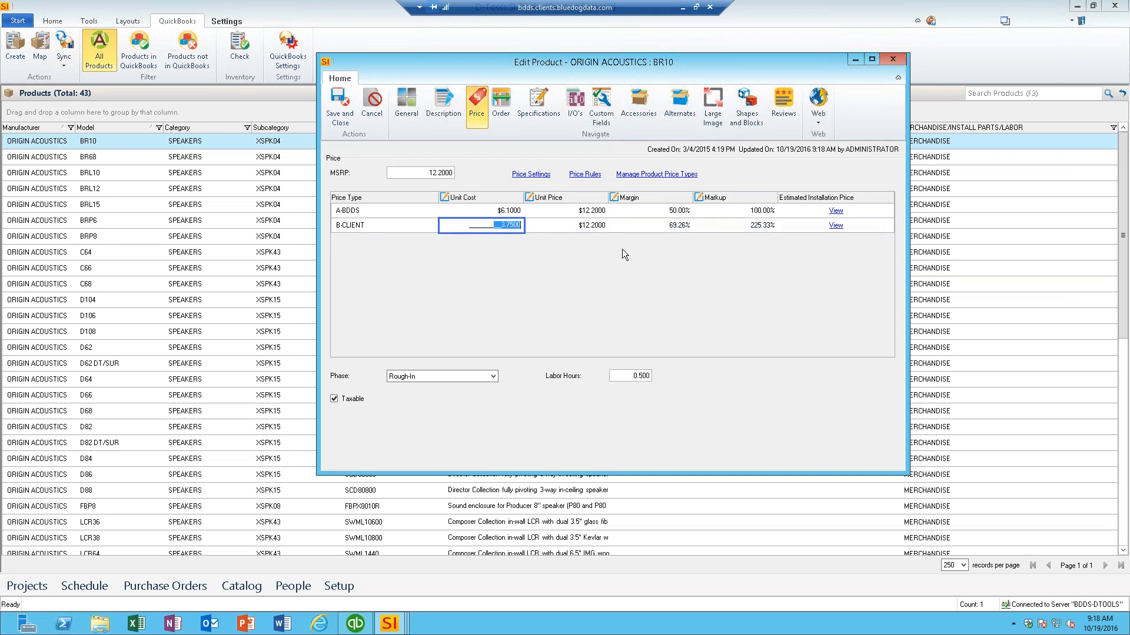
{"action": "left_click", "coordinate": [655, 226]}
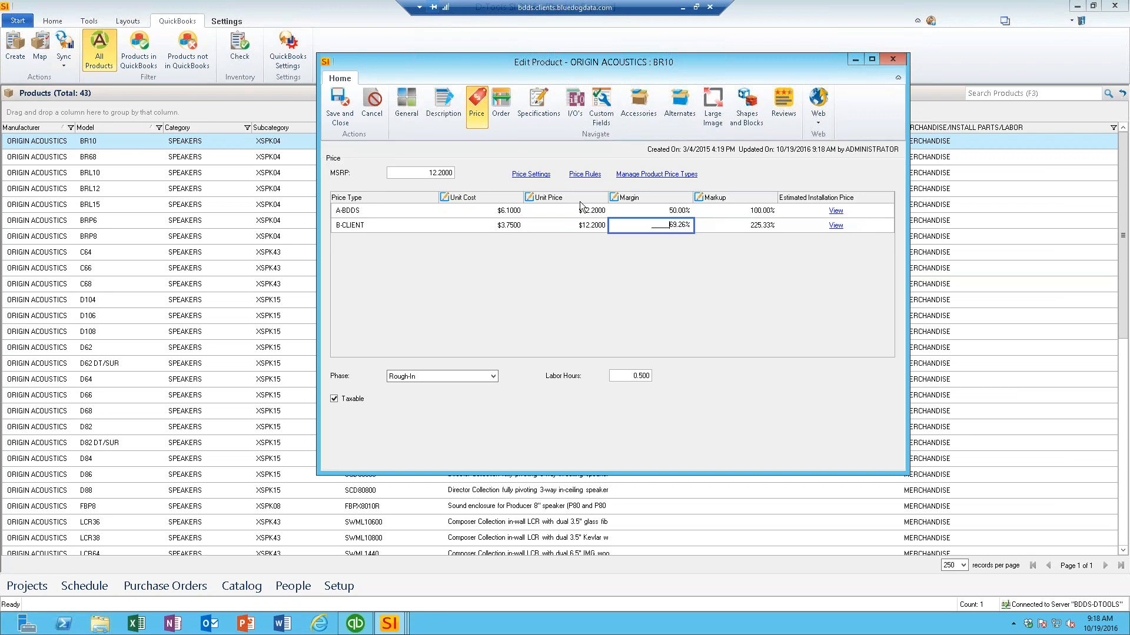
{"action": "left_click", "coordinate": [592, 226]}
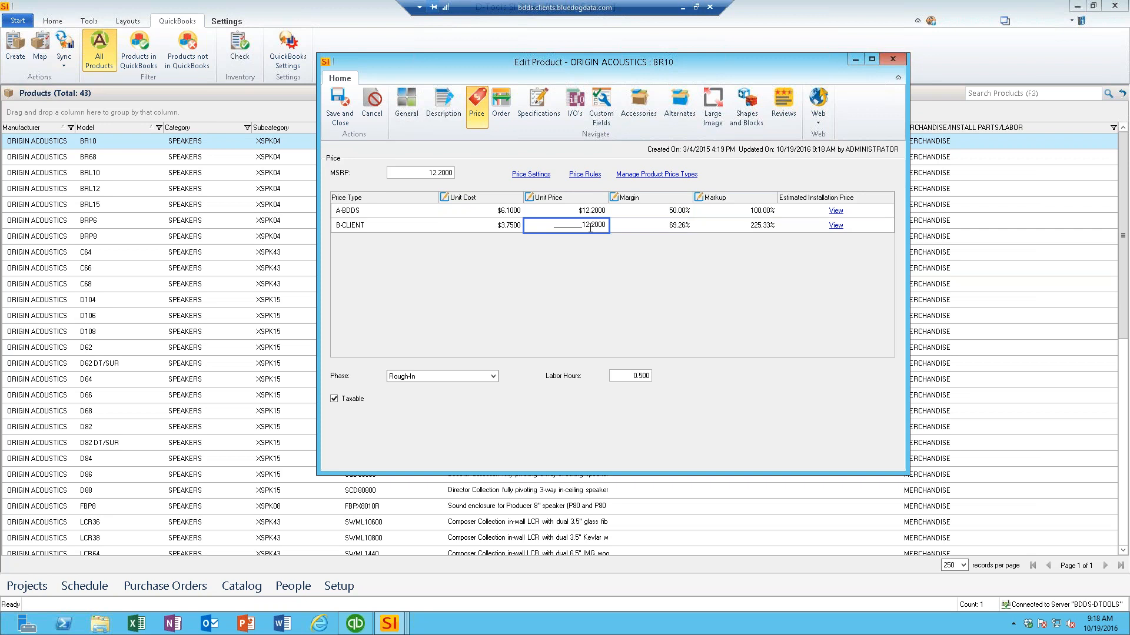
{"action": "left_click", "coordinate": [588, 173]}
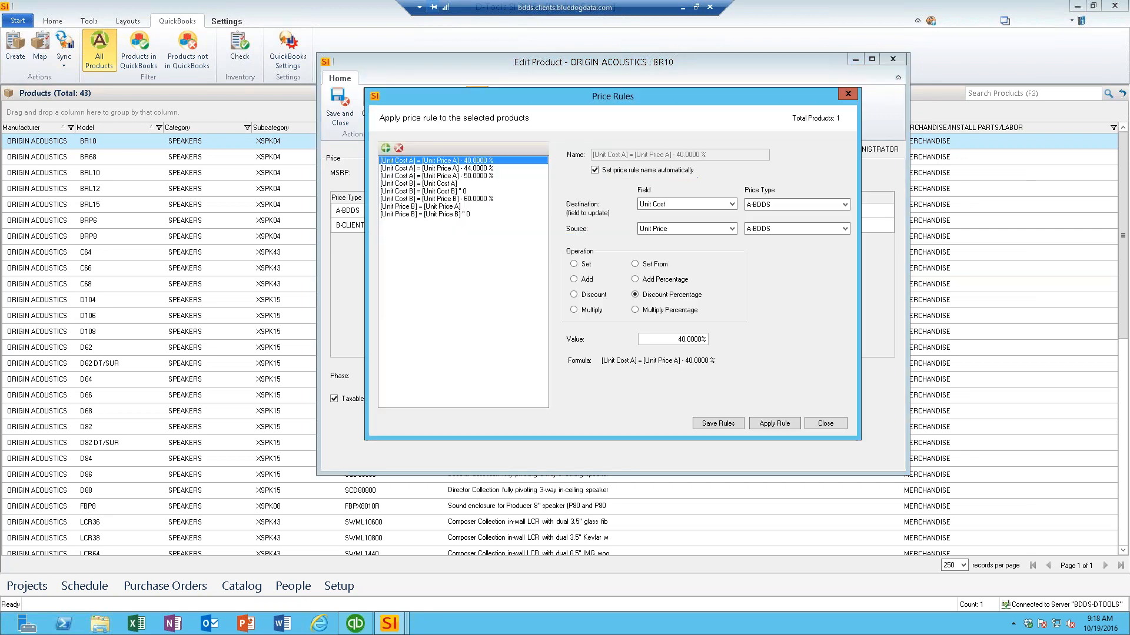
{"action": "left_click", "coordinate": [412, 199]}
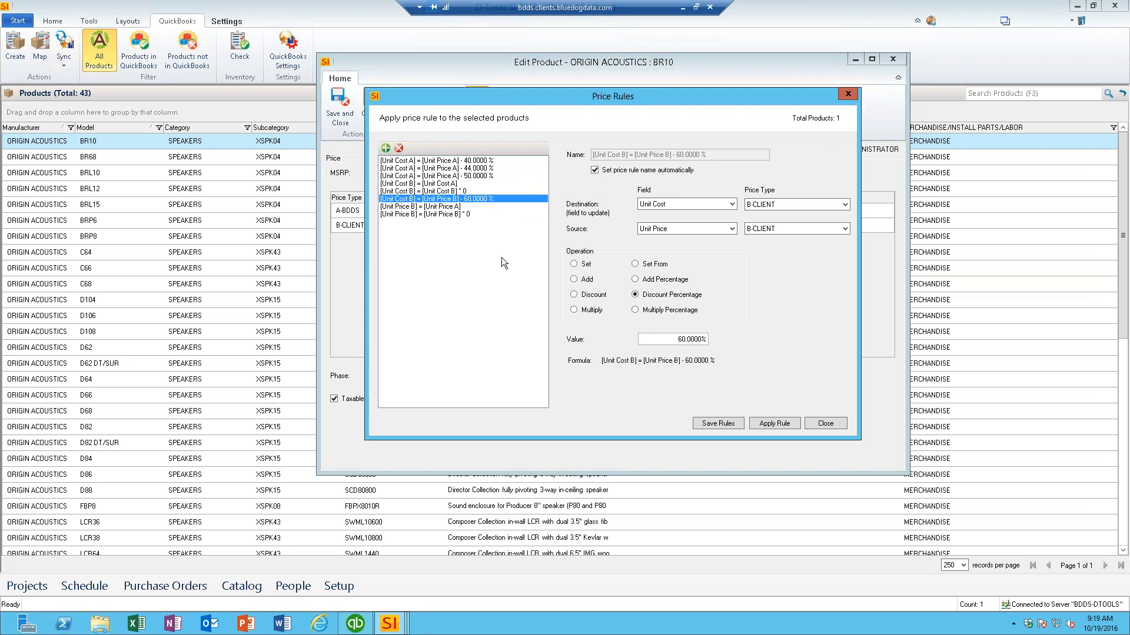
{"action": "left_click", "coordinate": [769, 422]}
{"action": "left_click", "coordinate": [624, 355]}
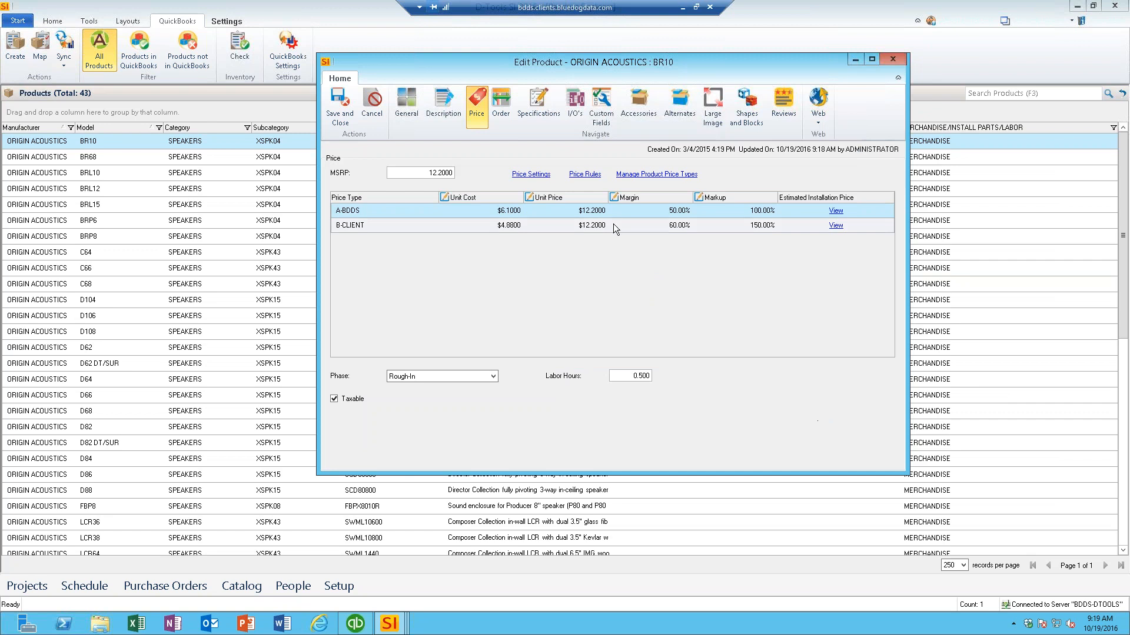
{"action": "left_click", "coordinate": [502, 225]}
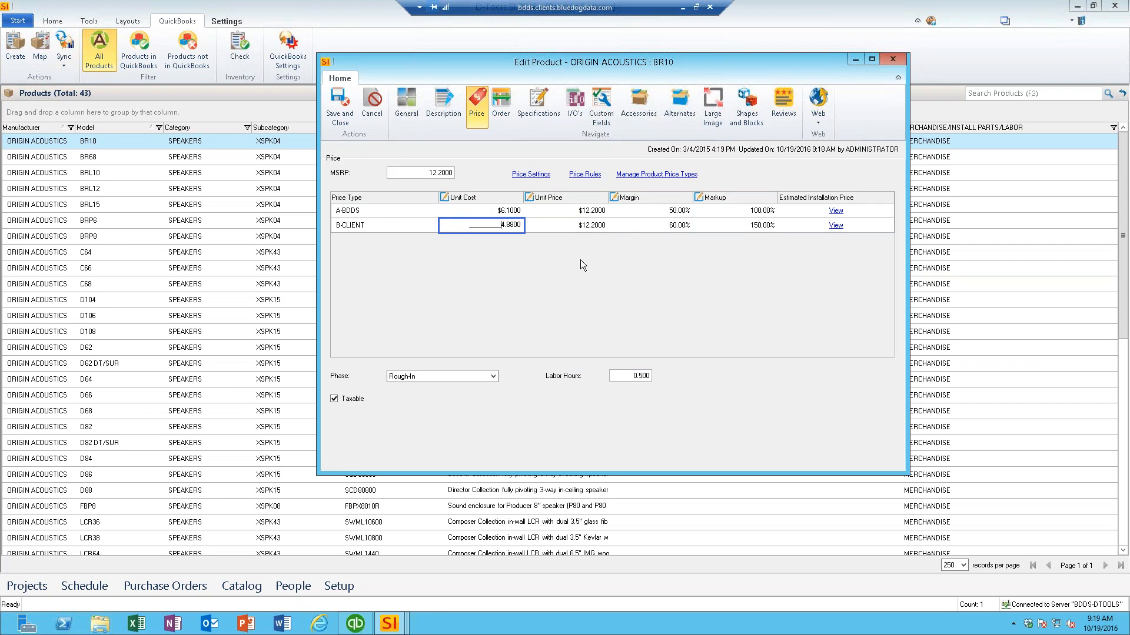
{"action": "left_click", "coordinate": [341, 108]}
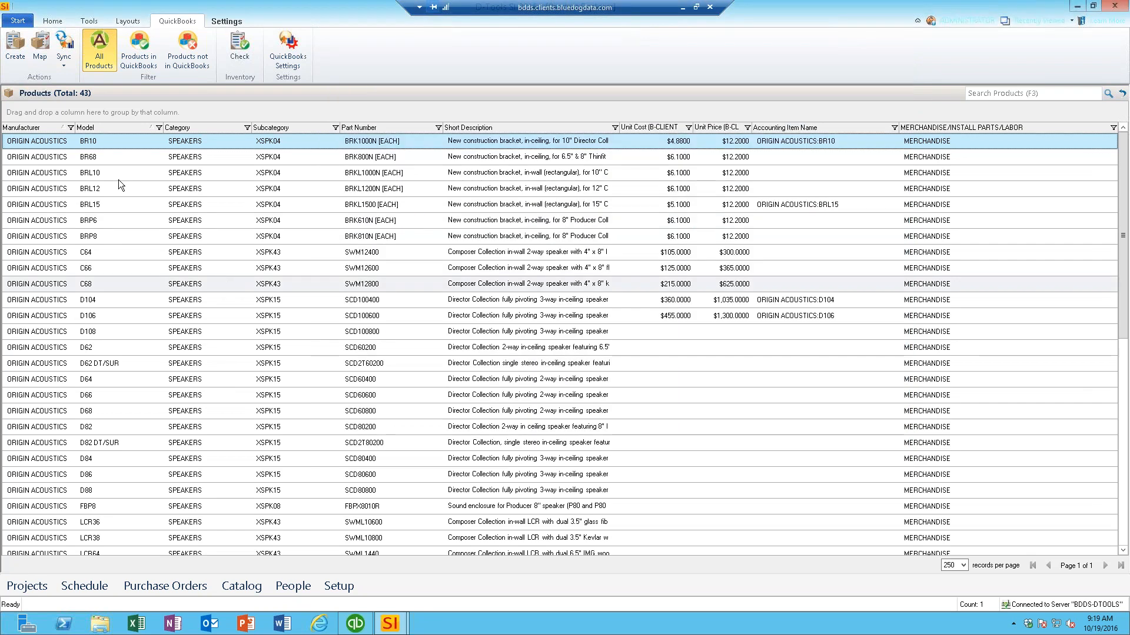
- Sync the selected BR10 product to QuickBooks with all update fields included
{"action": "left_click", "coordinate": [65, 63]}
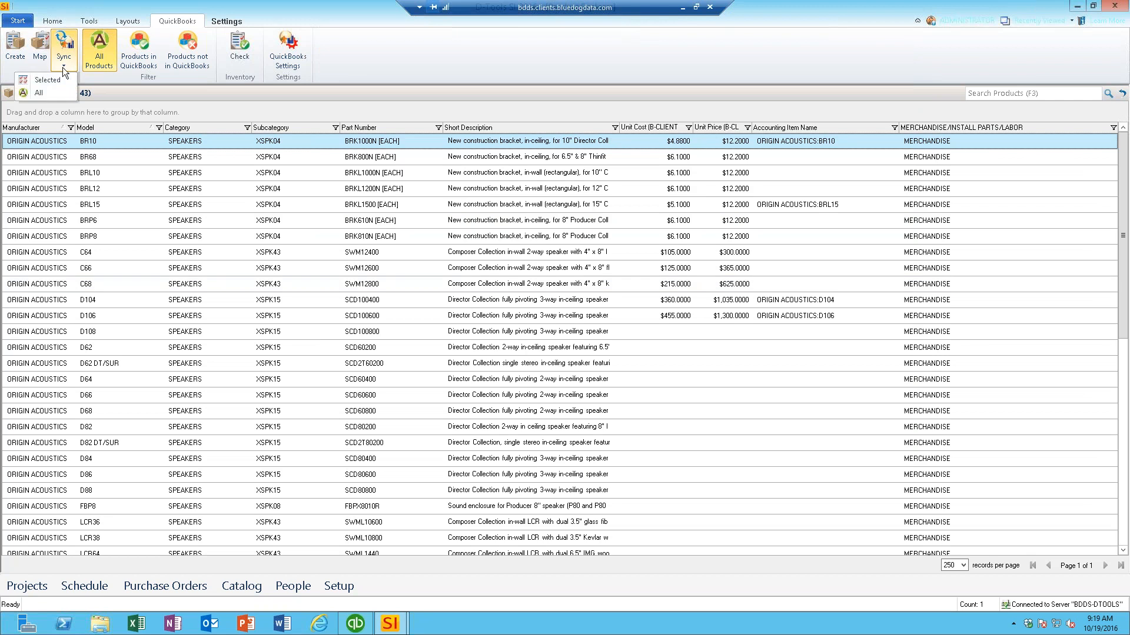
{"action": "left_click", "coordinate": [57, 79]}
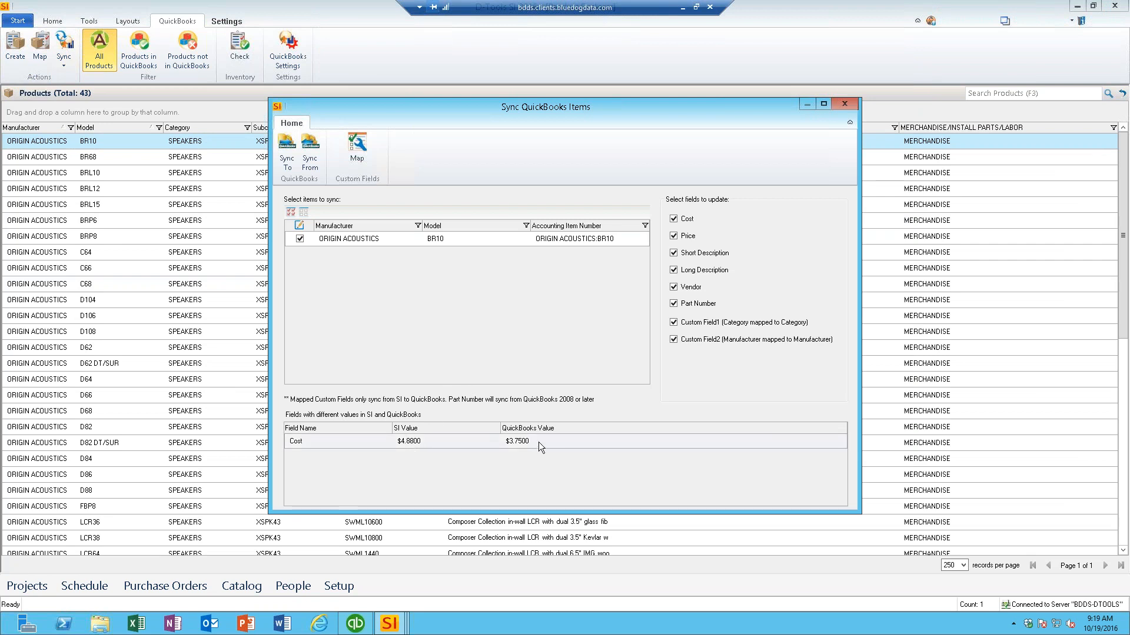
{"action": "left_click", "coordinate": [431, 442]}
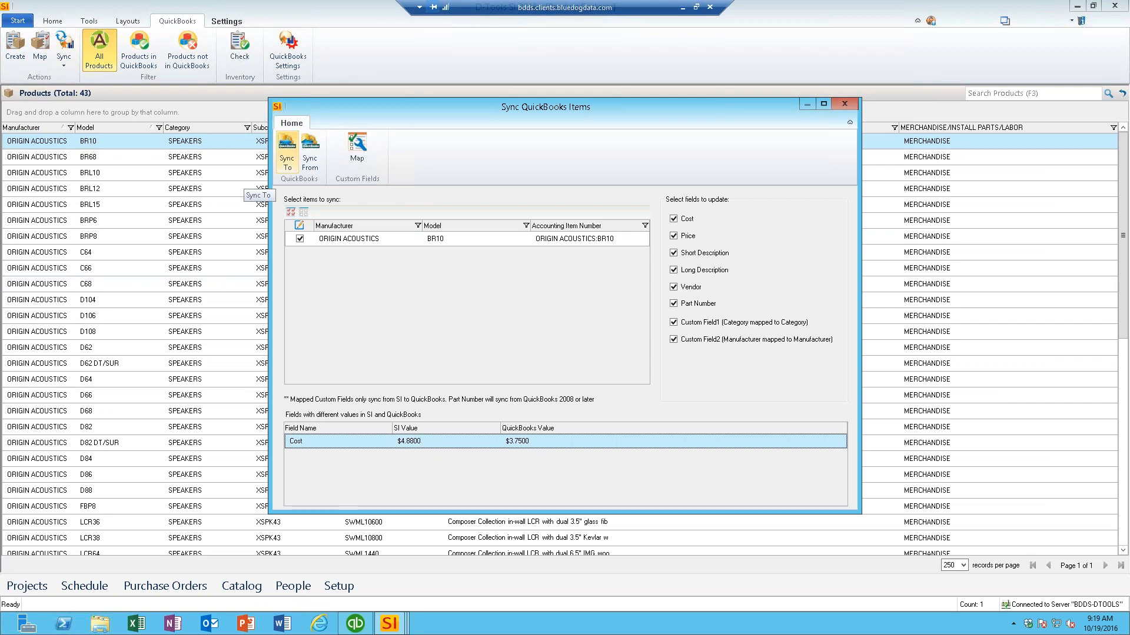
{"action": "left_click", "coordinate": [287, 152]}
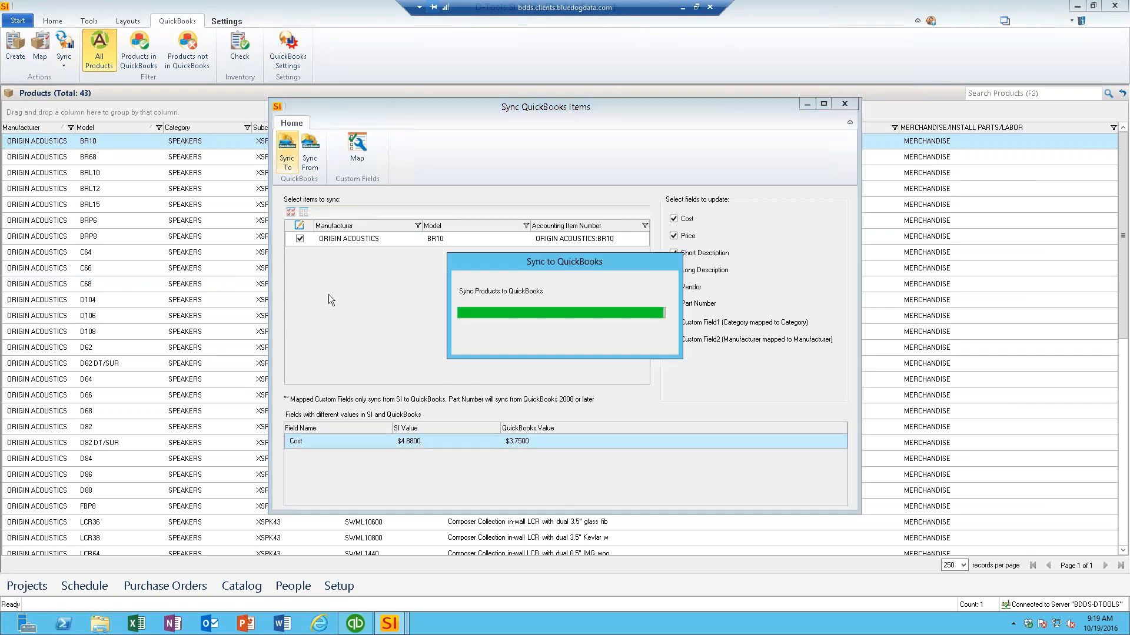
{"action": "left_click", "coordinate": [624, 352]}
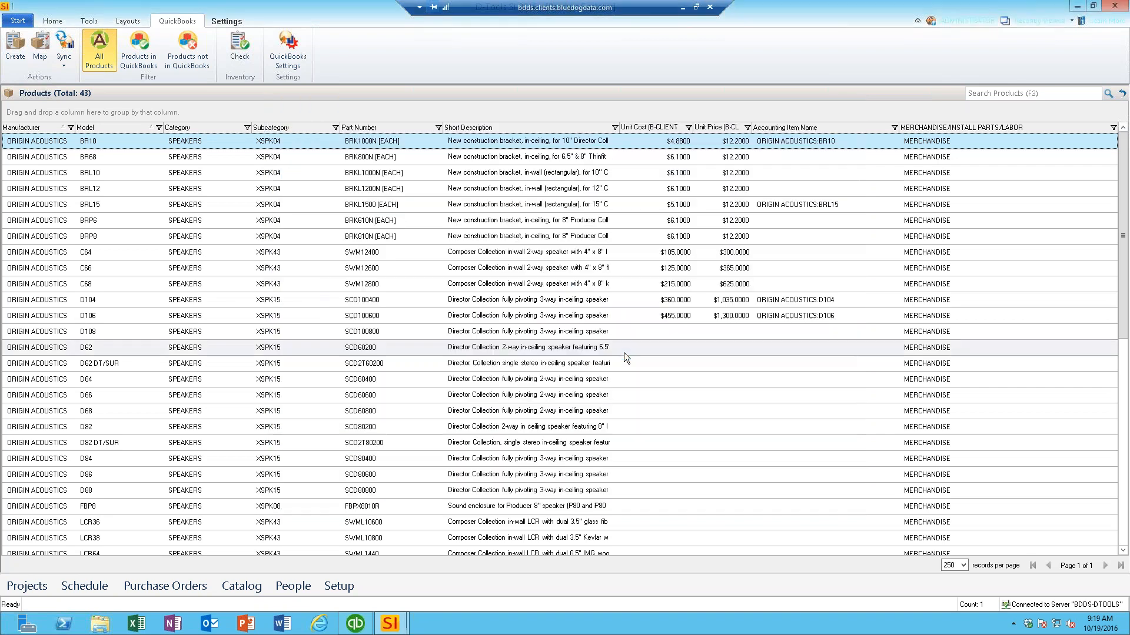
- Switch to QuickBooks, check the cost on the BR10 item and close the item
{"action": "left_click", "coordinate": [355, 624]}
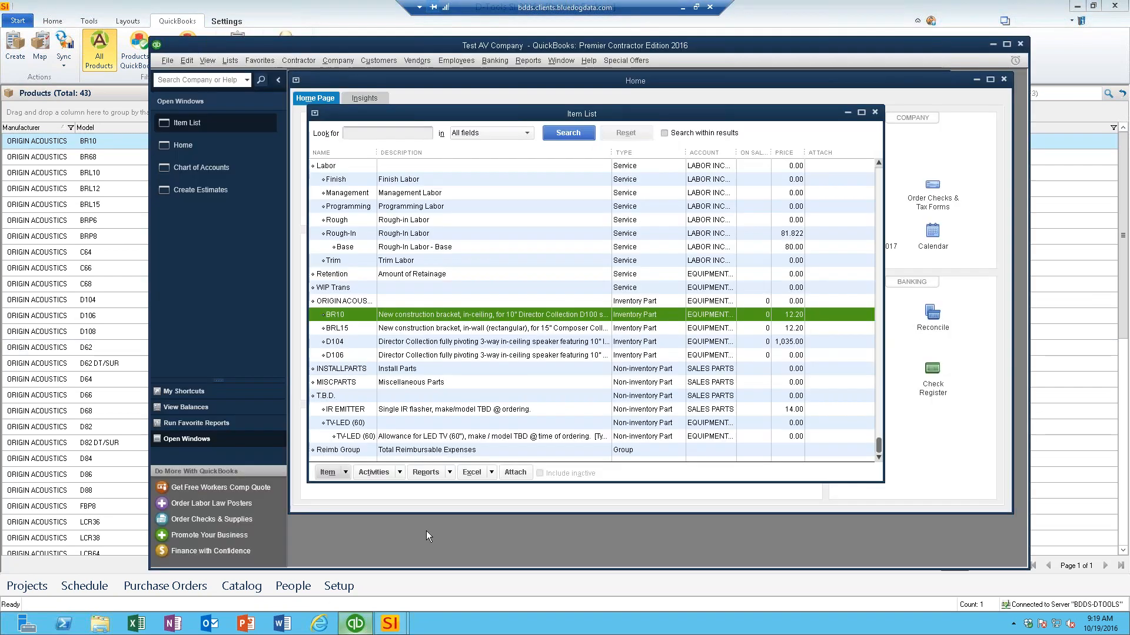
{"action": "double_click", "coordinate": [521, 313]}
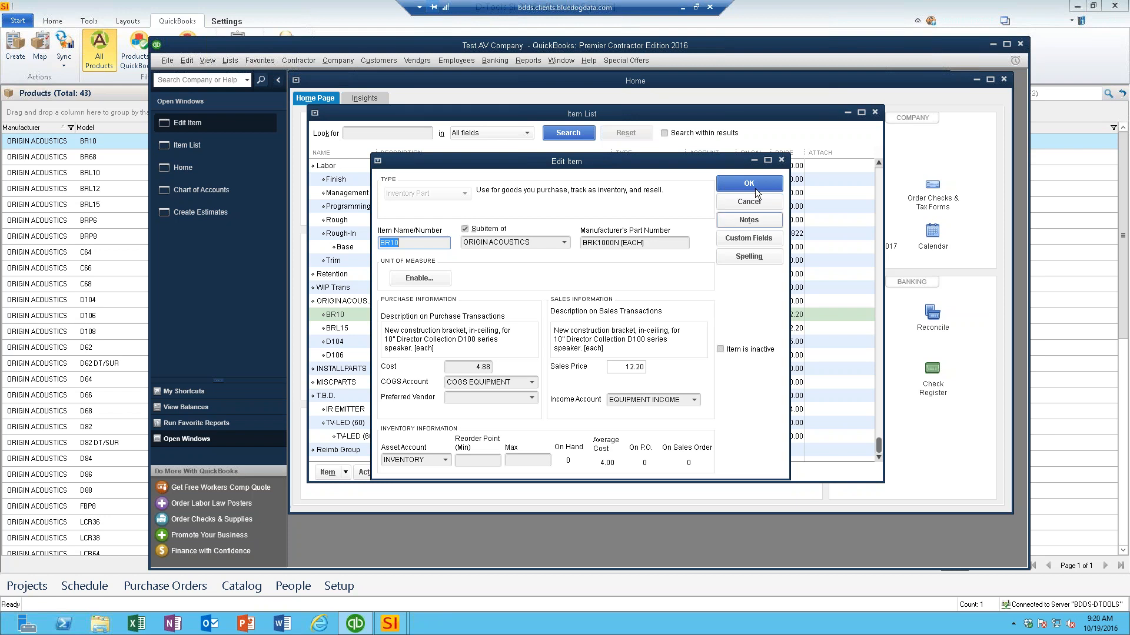
{"action": "left_click", "coordinate": [781, 160]}
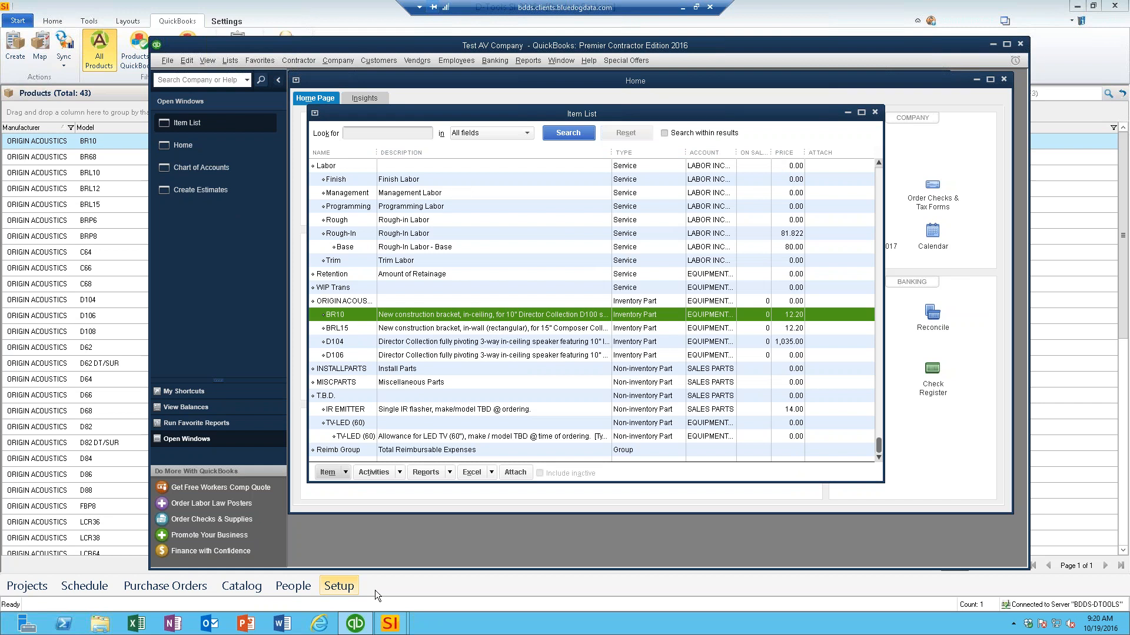
- Return to the D-Tools product list and select product D108
{"action": "left_click", "coordinate": [390, 624]}
{"action": "left_click", "coordinate": [344, 588]}
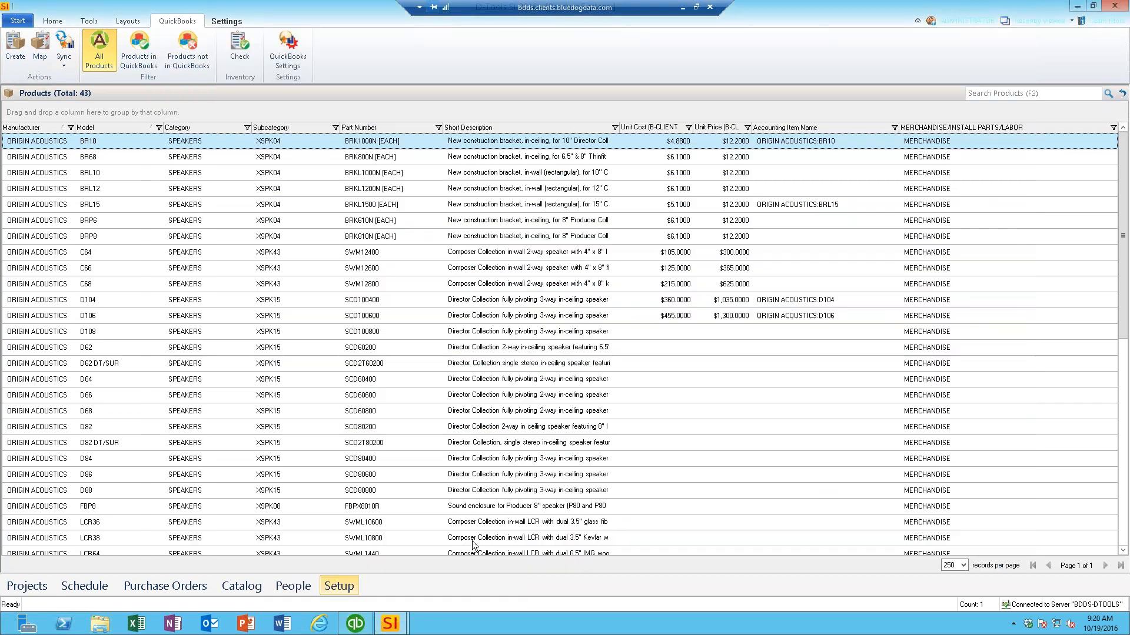
{"action": "left_click", "coordinate": [489, 338]}
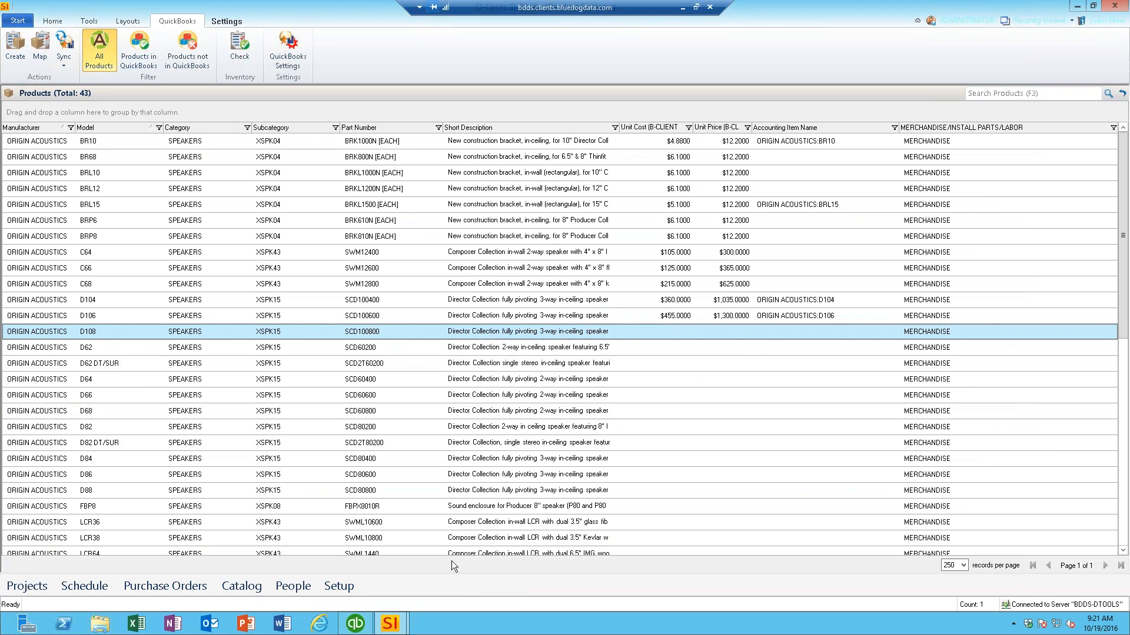
- Switch to the BDDS Category Definitions.xlsx workbook in Excel, enlarge its window and select the COMMUNICATIONS account cell
{"action": "mouse_move", "coordinate": [356, 626]}
{"action": "left_click_drag", "start_coordinate": [0, 36], "coordinate": [433, 30]}
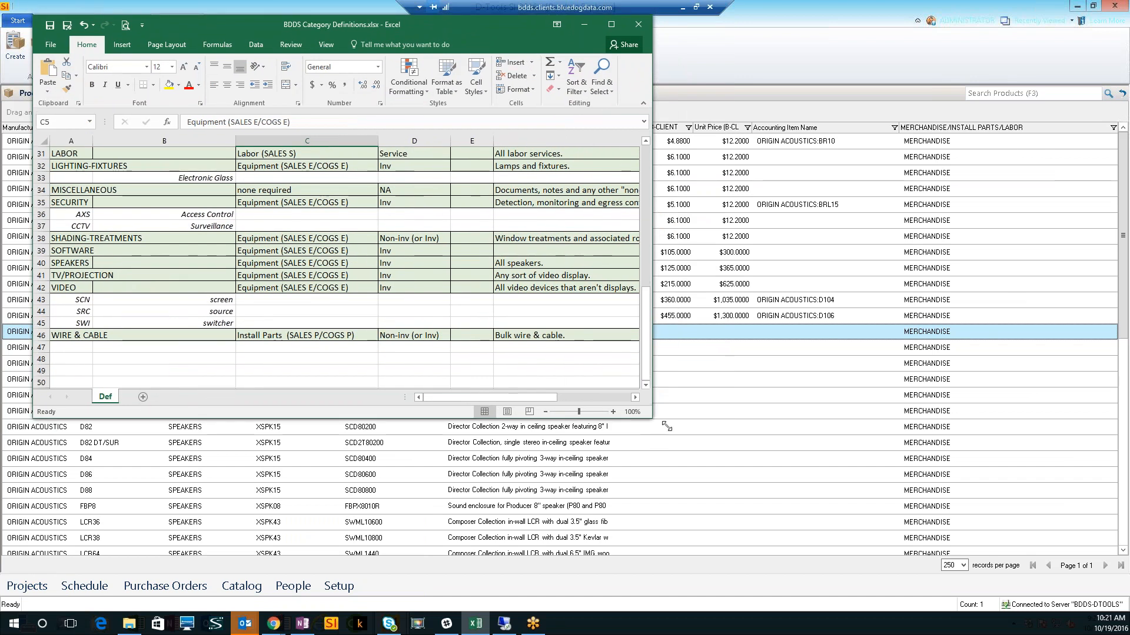
{"action": "left_click_drag", "start_coordinate": [666, 426], "coordinate": [937, 506]}
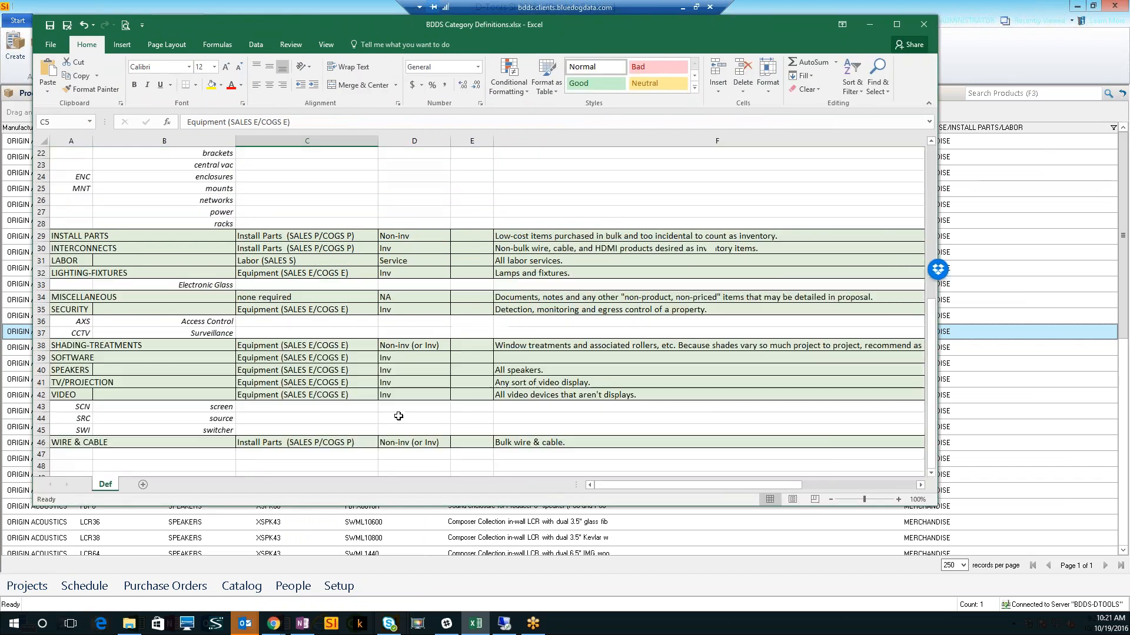
{"action": "scroll", "coordinate": [398, 416], "scroll_direction": "up", "scroll_amount": 7}
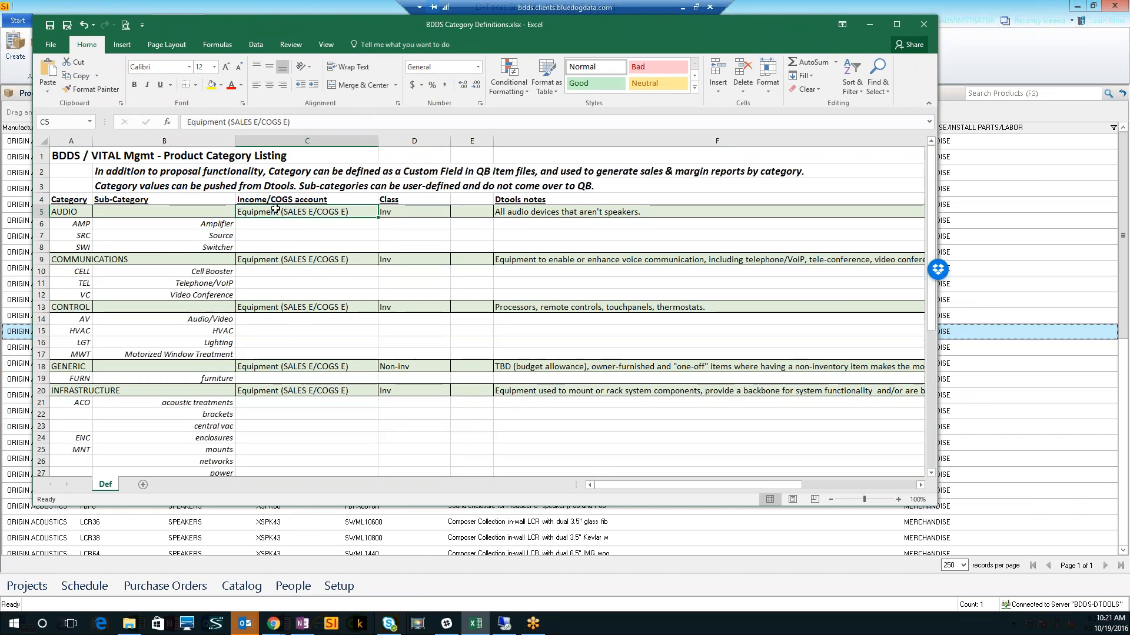
{"action": "left_click", "coordinate": [289, 260]}
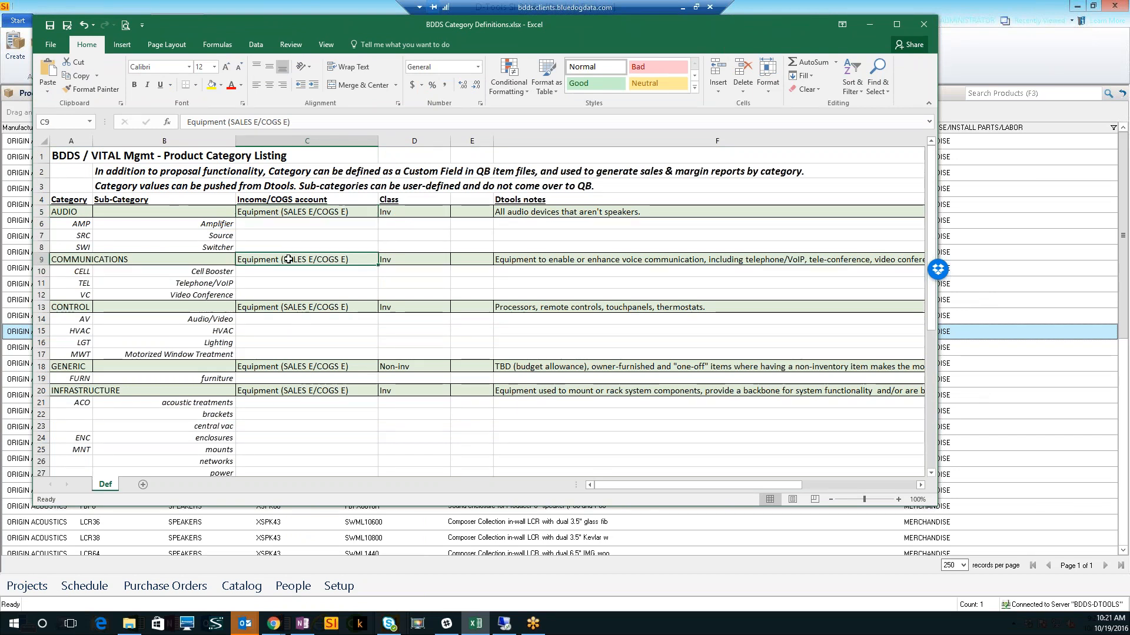
- Widen column A of the product category listing so the longer category names fit
{"action": "double_click", "coordinate": [92, 141]}
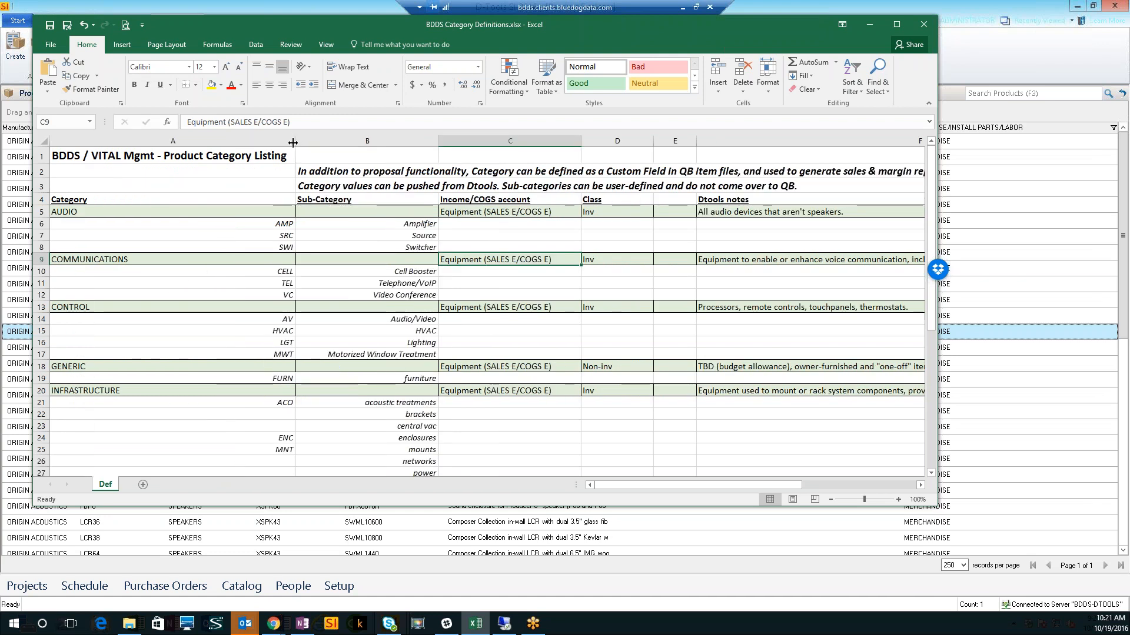
{"action": "left_click_drag", "start_coordinate": [294, 142], "coordinate": [243, 142]}
{"action": "scroll", "coordinate": [155, 364], "scroll_direction": "down", "scroll_amount": 6}
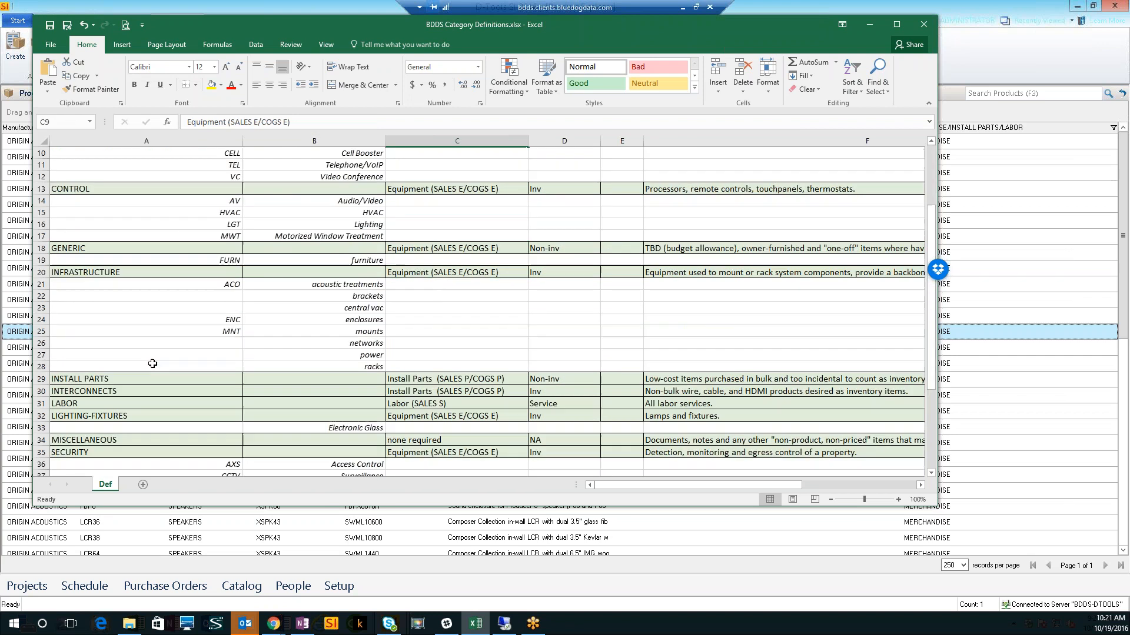
{"action": "scroll", "coordinate": [155, 364], "scroll_direction": "up", "scroll_amount": 6}
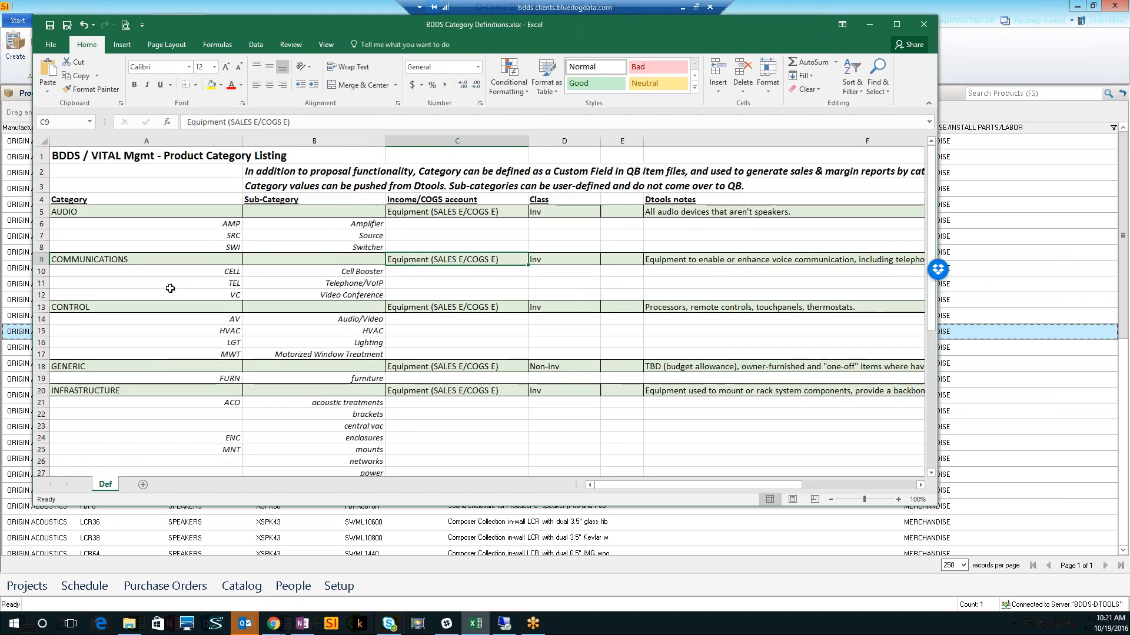
- Examine the income/COGS account and class assigned to each product category, then minimize the workbook
{"action": "left_click", "coordinate": [456, 216]}
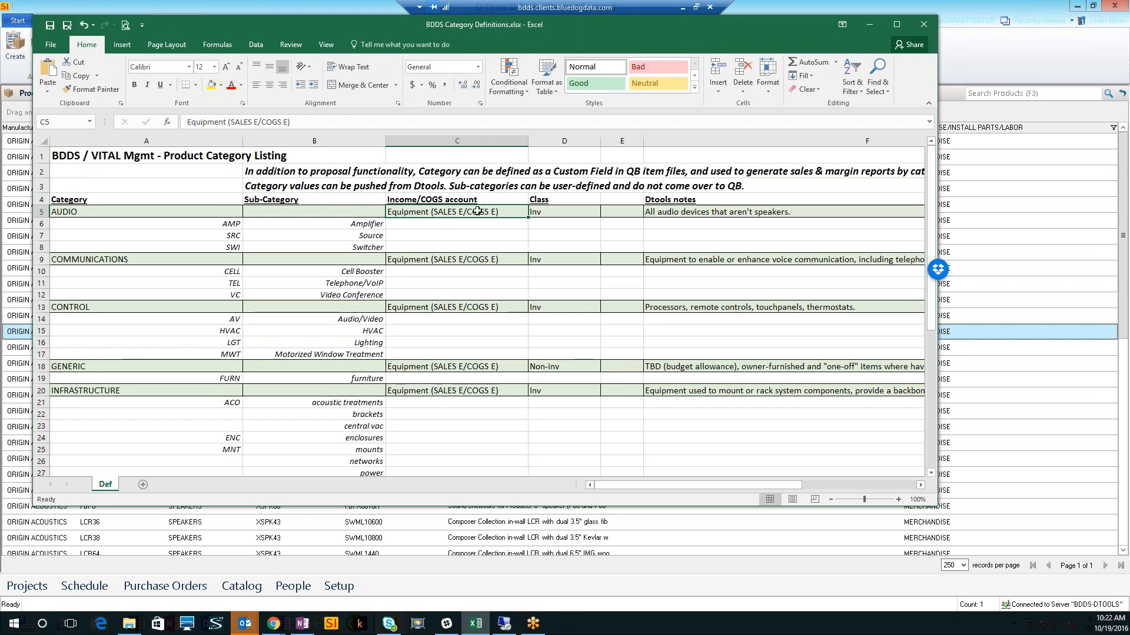
{"action": "left_click", "coordinate": [549, 214]}
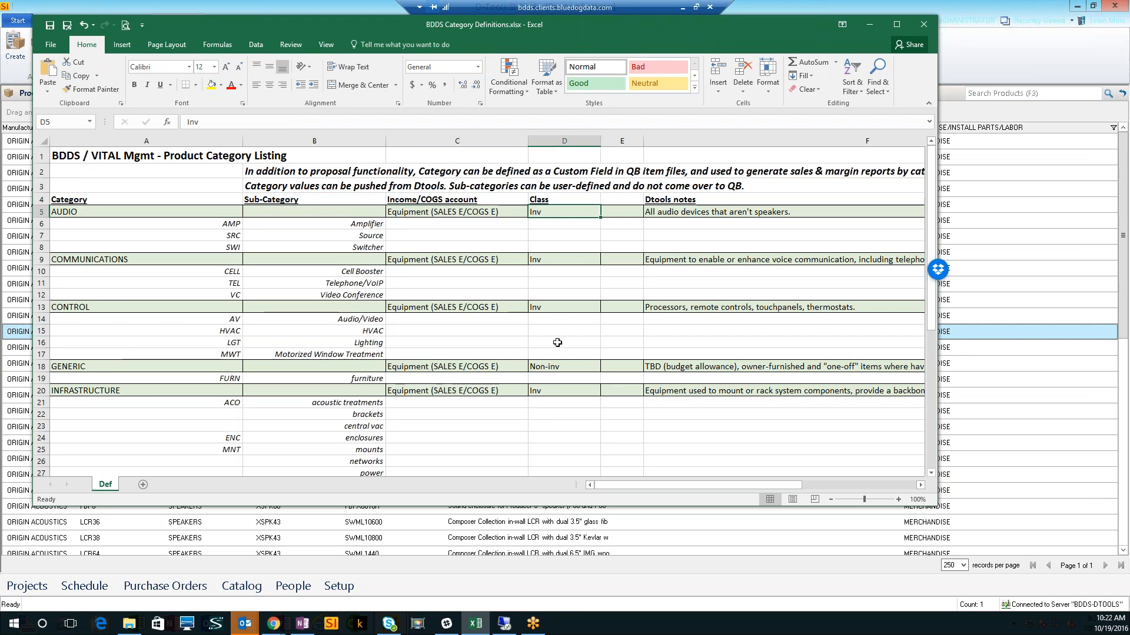
{"action": "scroll", "coordinate": [537, 358], "scroll_direction": "down", "scroll_amount": 1}
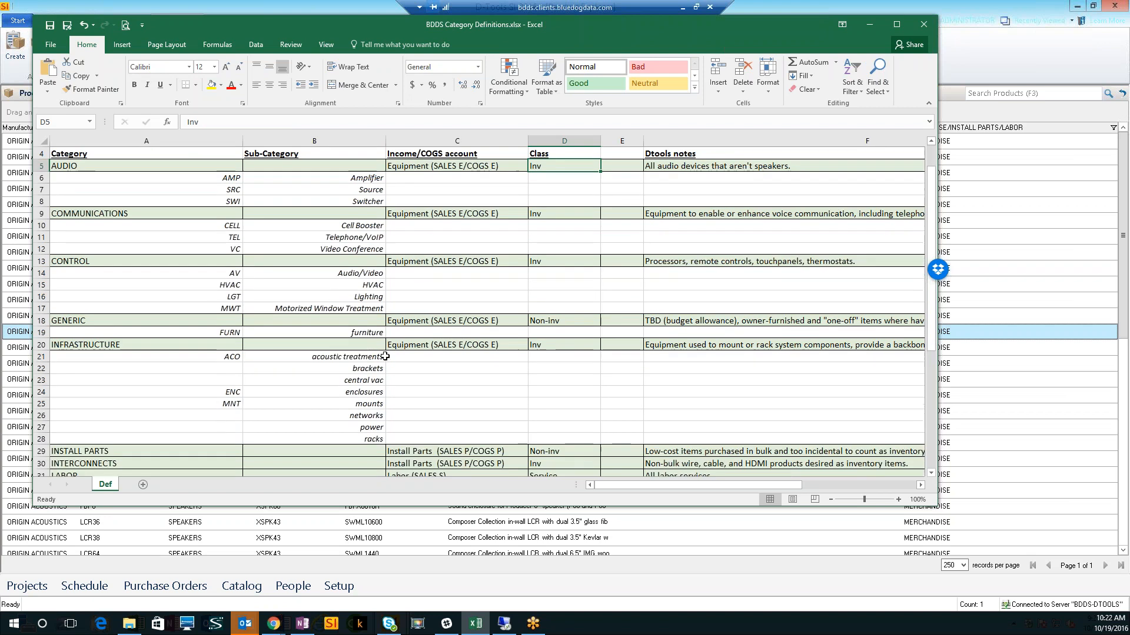
{"action": "scroll", "coordinate": [385, 356], "scroll_direction": "down", "scroll_amount": 3}
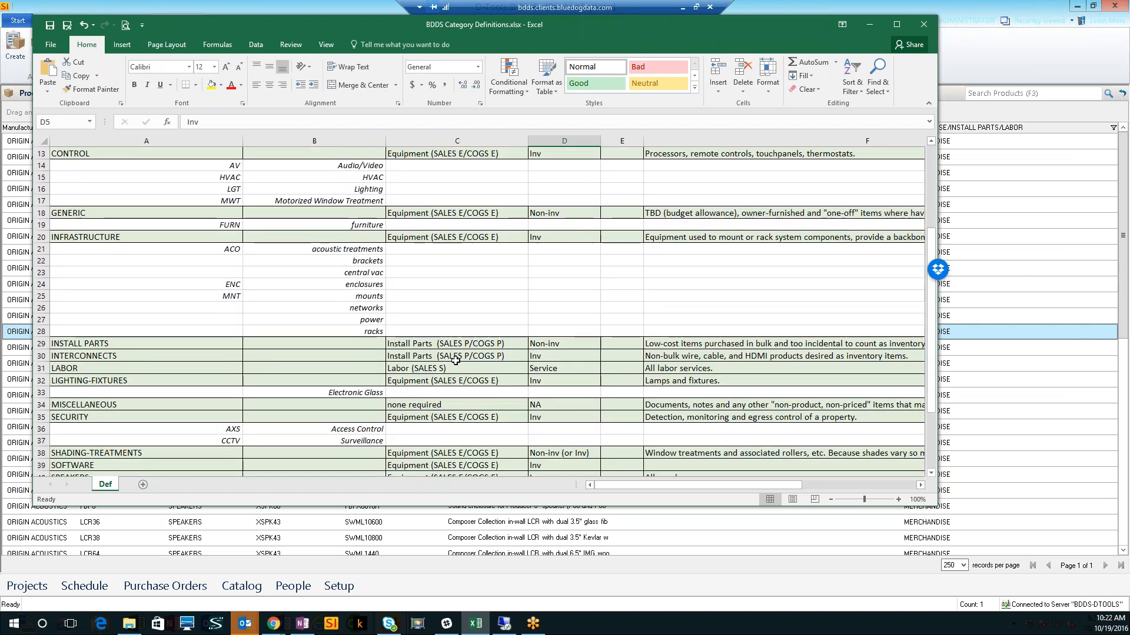
{"action": "scroll", "coordinate": [456, 360], "scroll_direction": "down", "scroll_amount": 2}
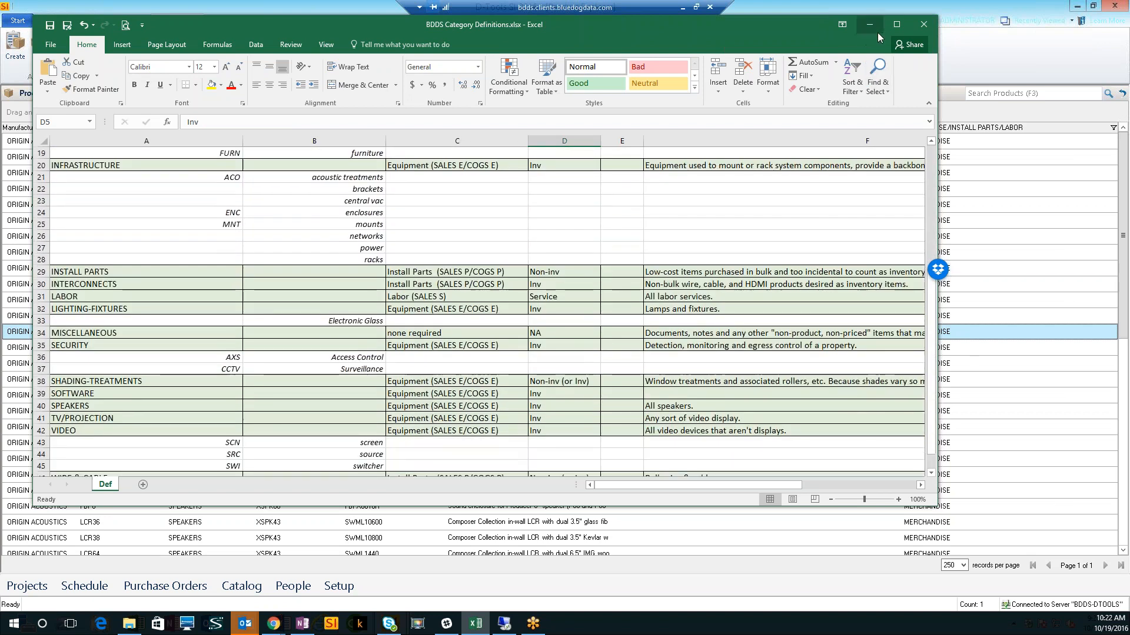
{"action": "left_click", "coordinate": [876, 31]}
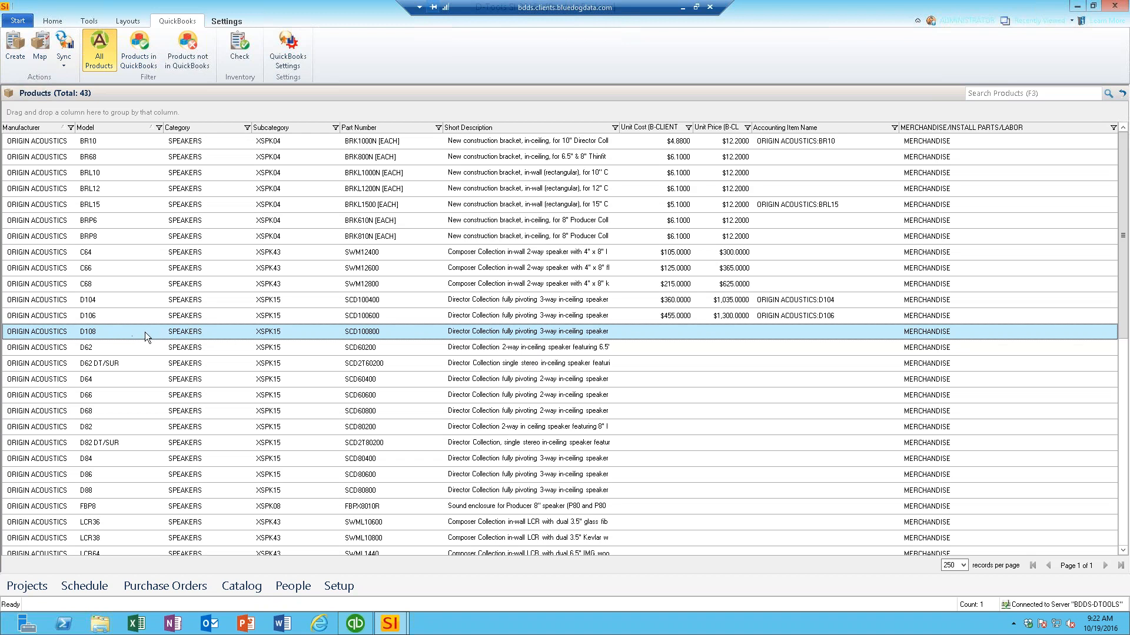
- Start creating a QuickBooks item for D108 and accept the accounting item number ORIGIN ACOUSTICS:D108
{"action": "left_click", "coordinate": [16, 57]}
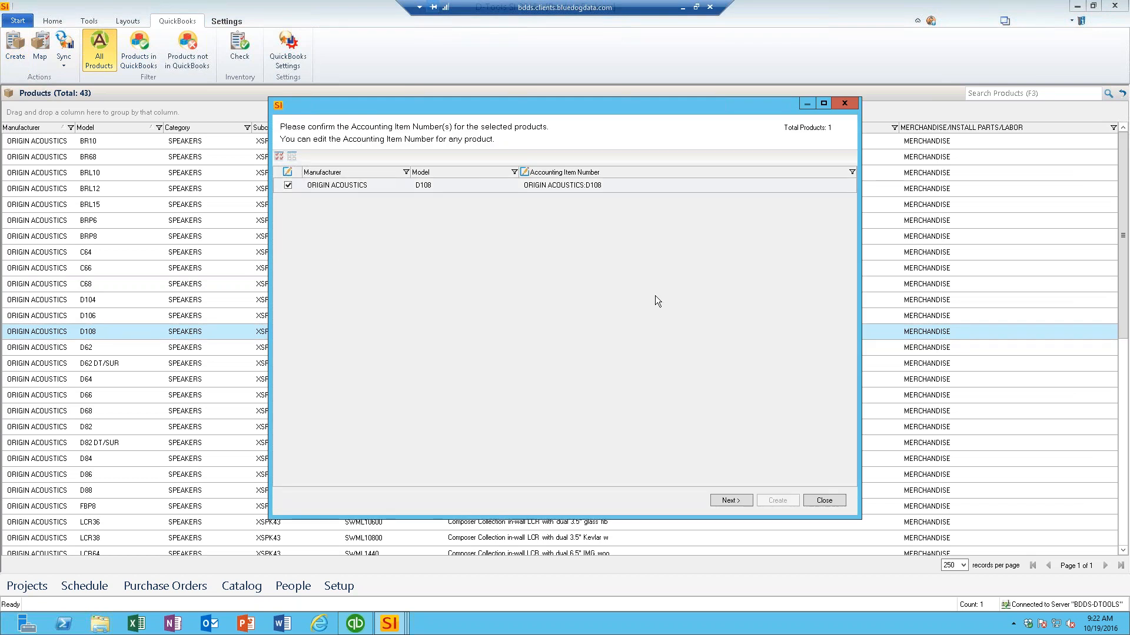
{"action": "left_click", "coordinate": [728, 500]}
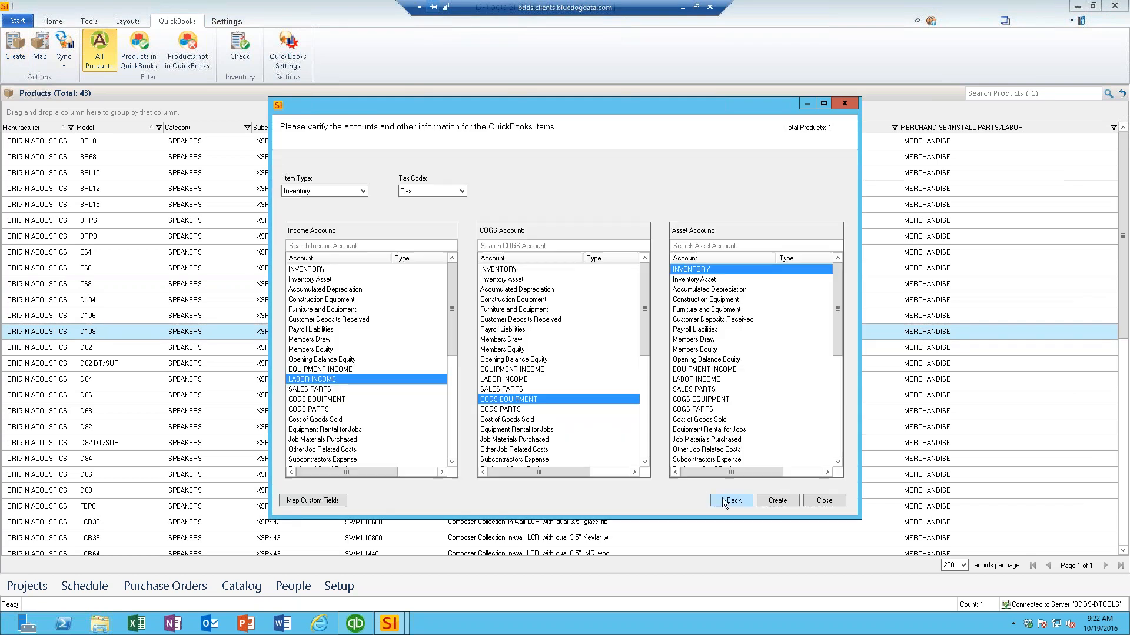
- Try the Non-Inventory and Service item types for the D108 QuickBooks item
{"action": "left_click", "coordinate": [365, 193]}
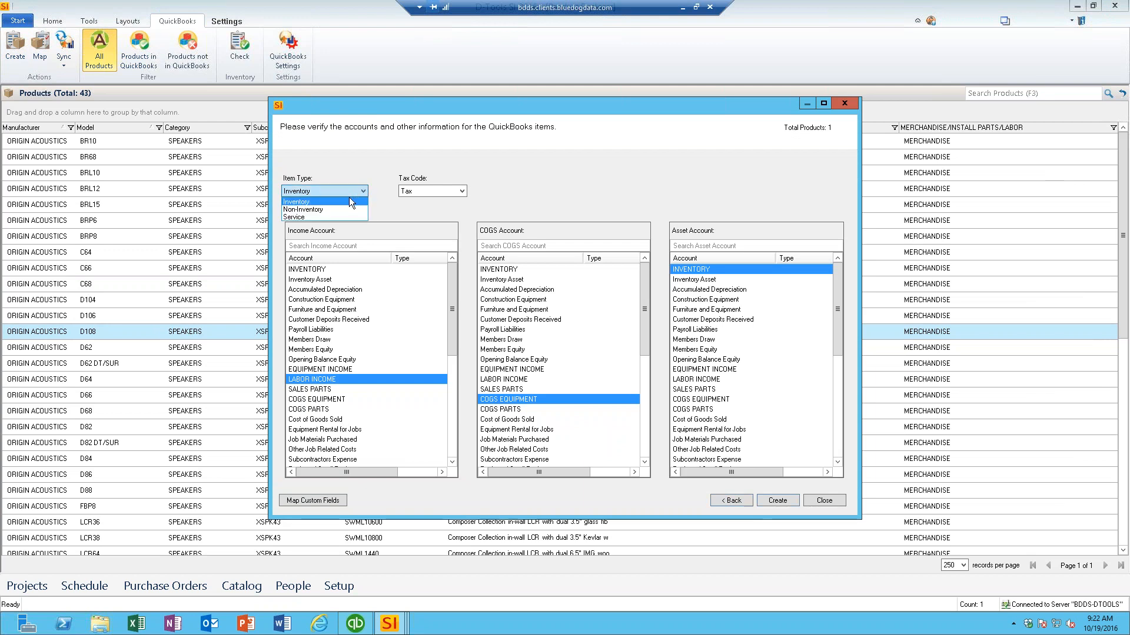
{"action": "left_click", "coordinate": [320, 210]}
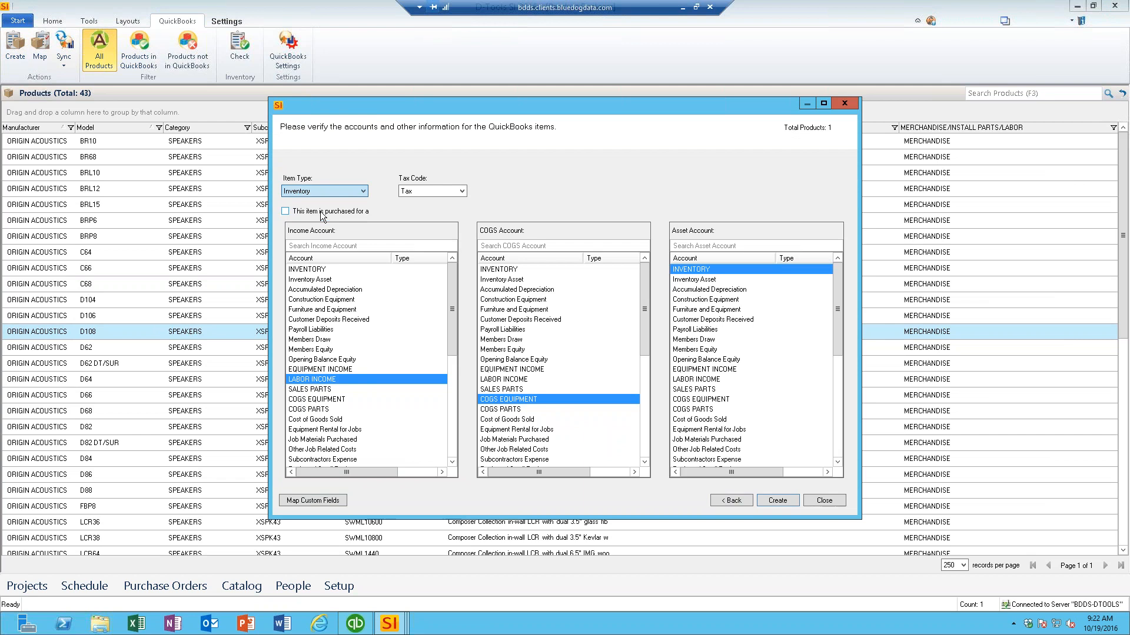
{"action": "left_click", "coordinate": [329, 192]}
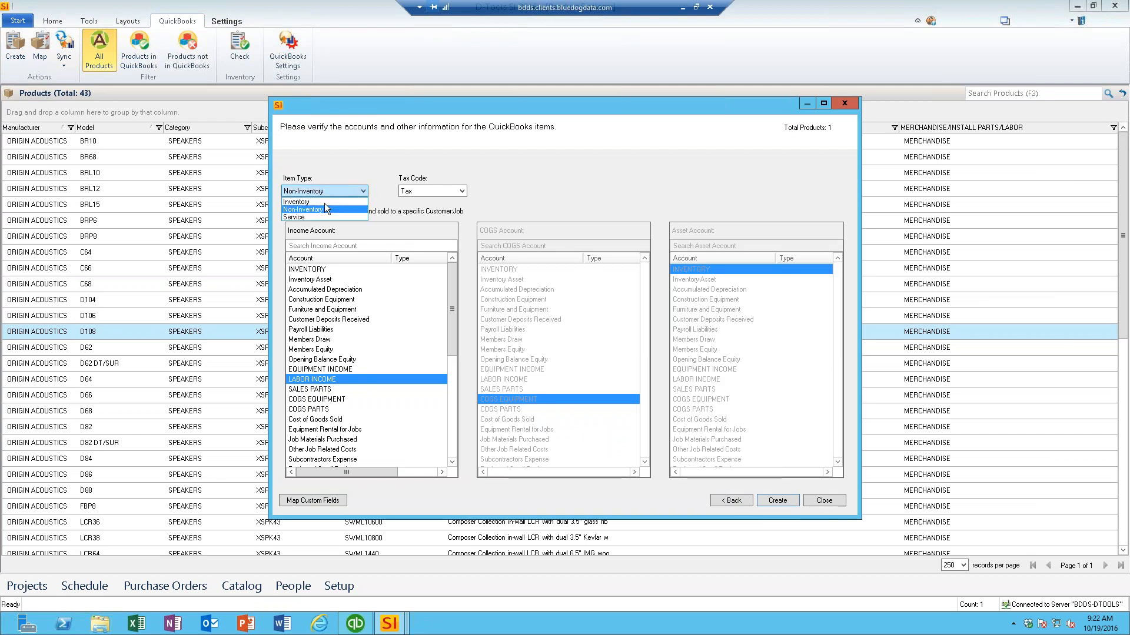
{"action": "left_click", "coordinate": [324, 219]}
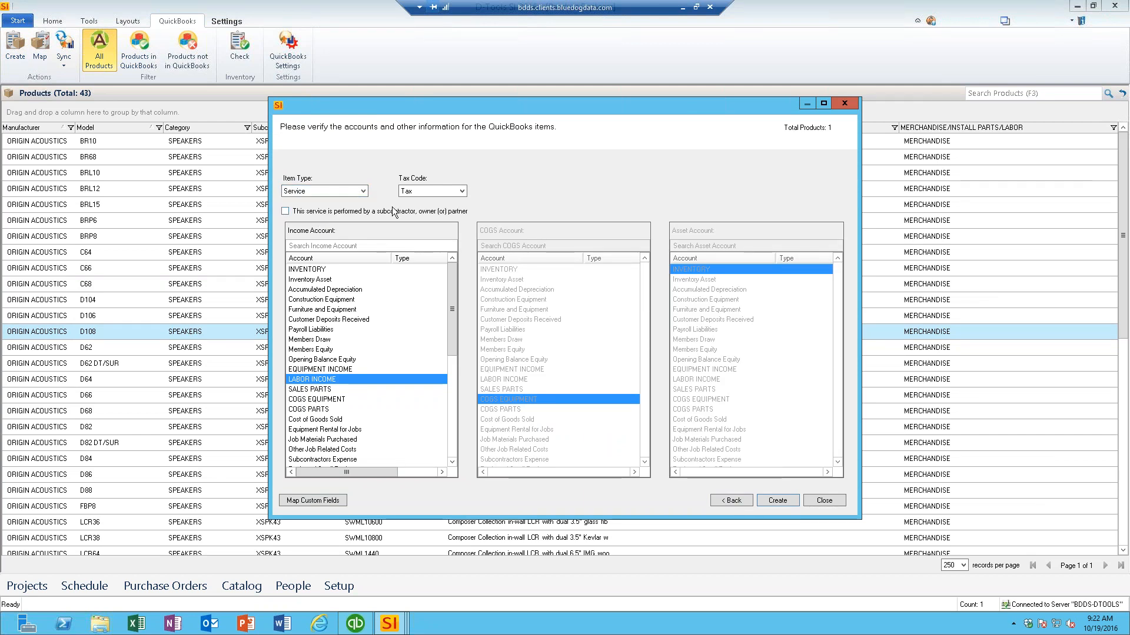
- Try item type Non-Inventory with income account SALES PARTS, then Service with LABOR INCOME
{"action": "left_click", "coordinate": [358, 191]}
{"action": "left_click", "coordinate": [339, 210]}
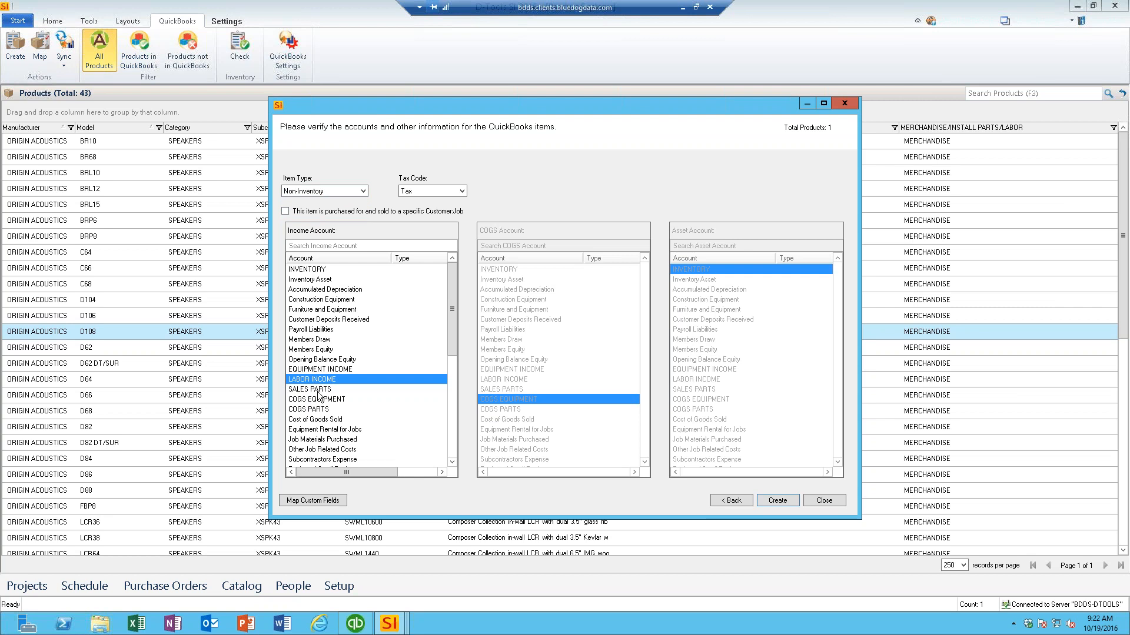
{"action": "left_click", "coordinate": [316, 390]}
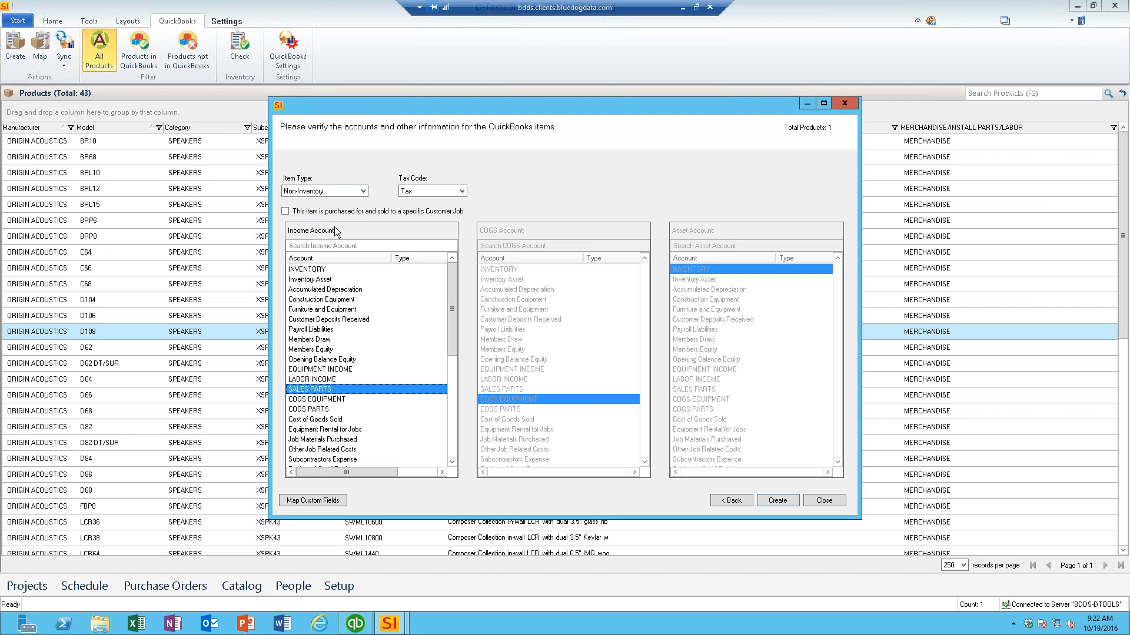
{"action": "left_click", "coordinate": [340, 196]}
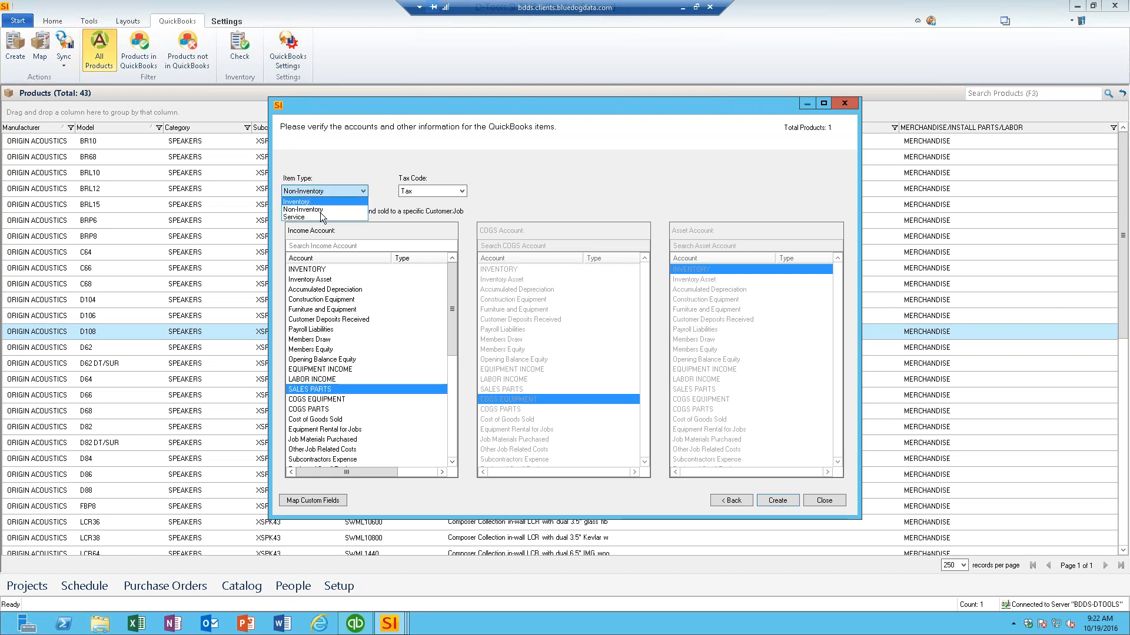
{"action": "left_click", "coordinate": [322, 216]}
{"action": "left_click", "coordinate": [312, 380]}
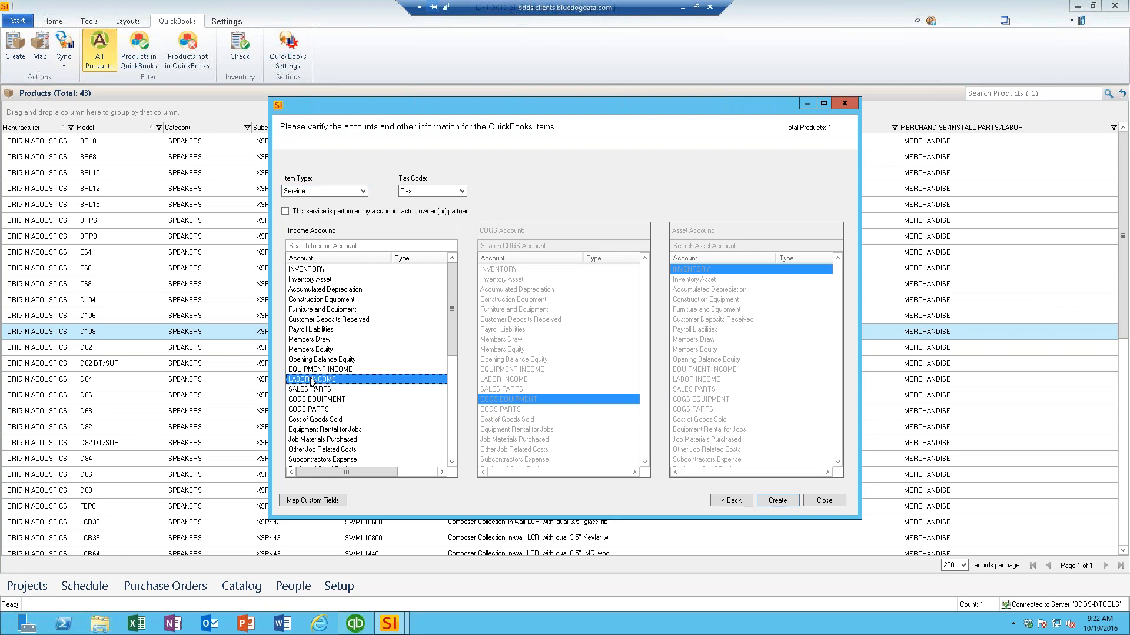
- Set the D108 item type to Inventory and its income account to COGS EQUIPMENT
{"action": "left_click", "coordinate": [344, 192]}
{"action": "left_click", "coordinate": [324, 202]}
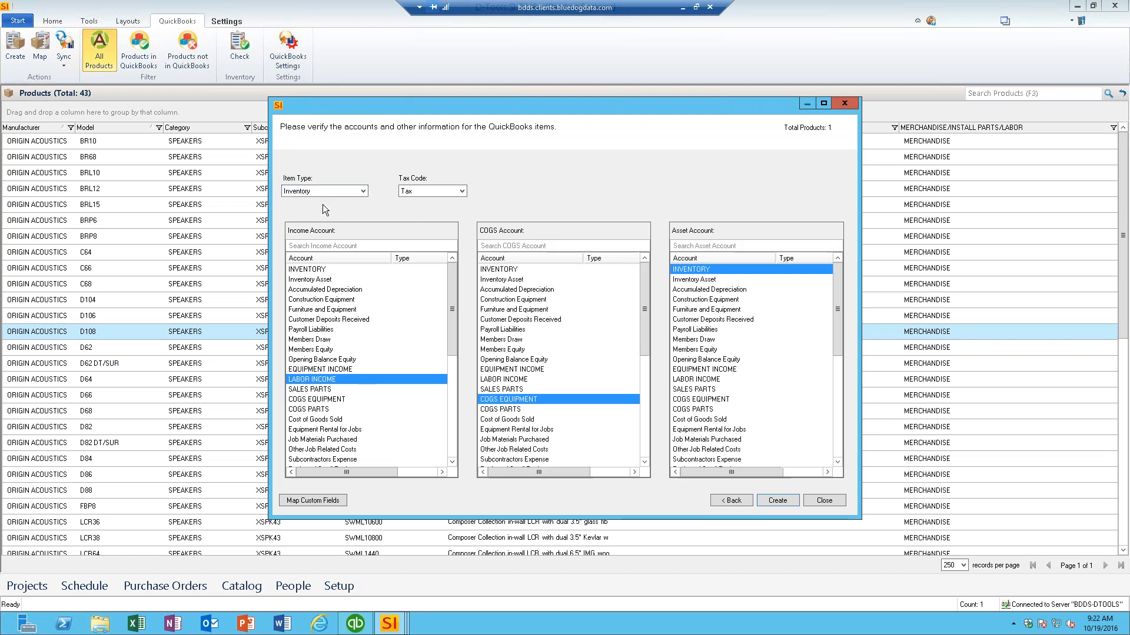
{"action": "left_click", "coordinate": [321, 400]}
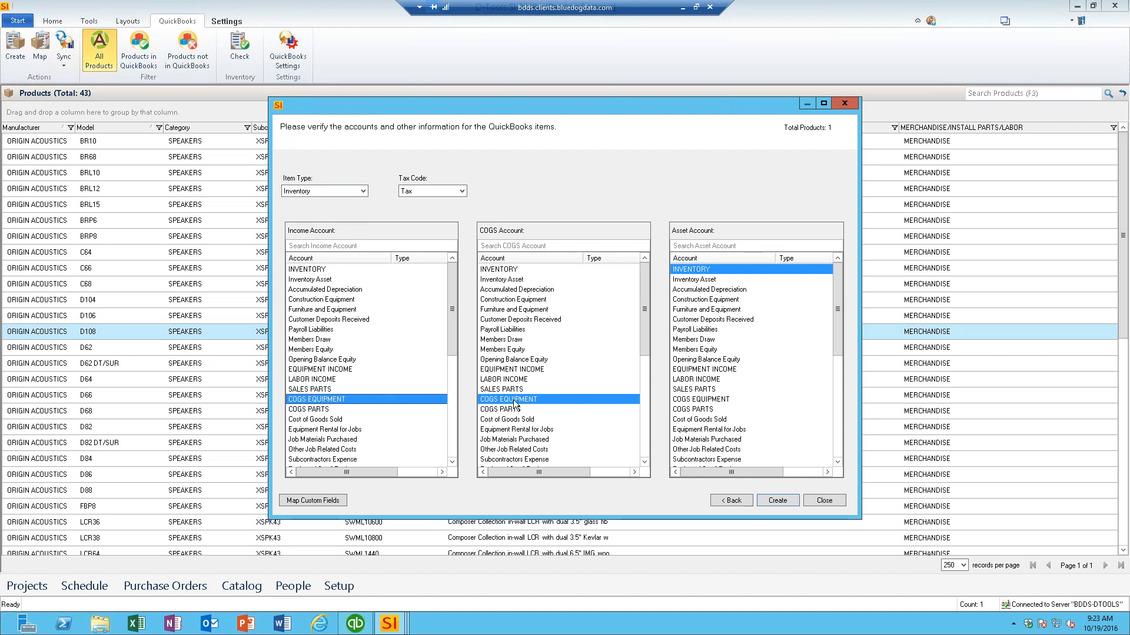
- Set the D108 item's COGS account to EQUIPMENT INCOME and create the item in QuickBooks
{"action": "left_click", "coordinate": [506, 371]}
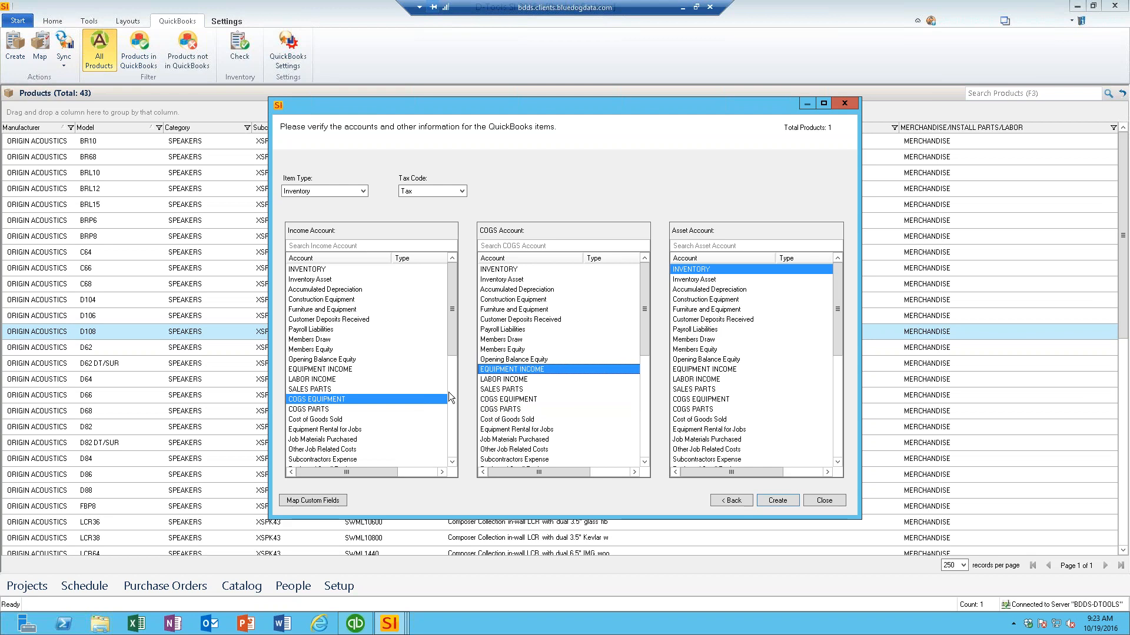
{"action": "left_click", "coordinate": [782, 499]}
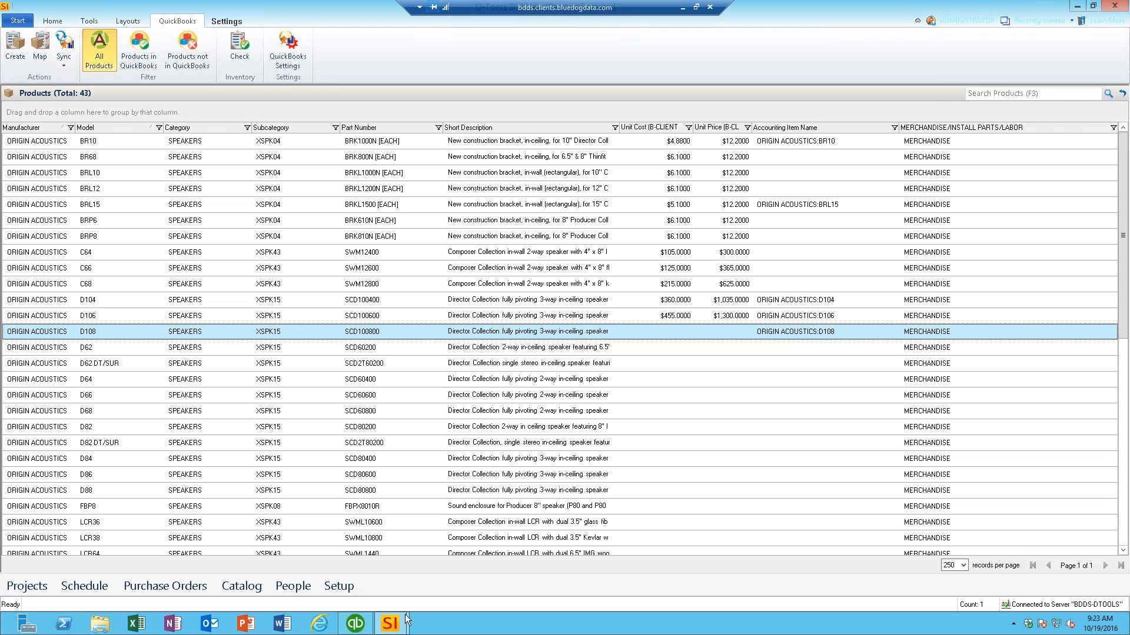
- Switch to QuickBooks, inspect the new D108 item's cost, sales price and accounts, and return to D-Tools
{"action": "left_click", "coordinate": [355, 622]}
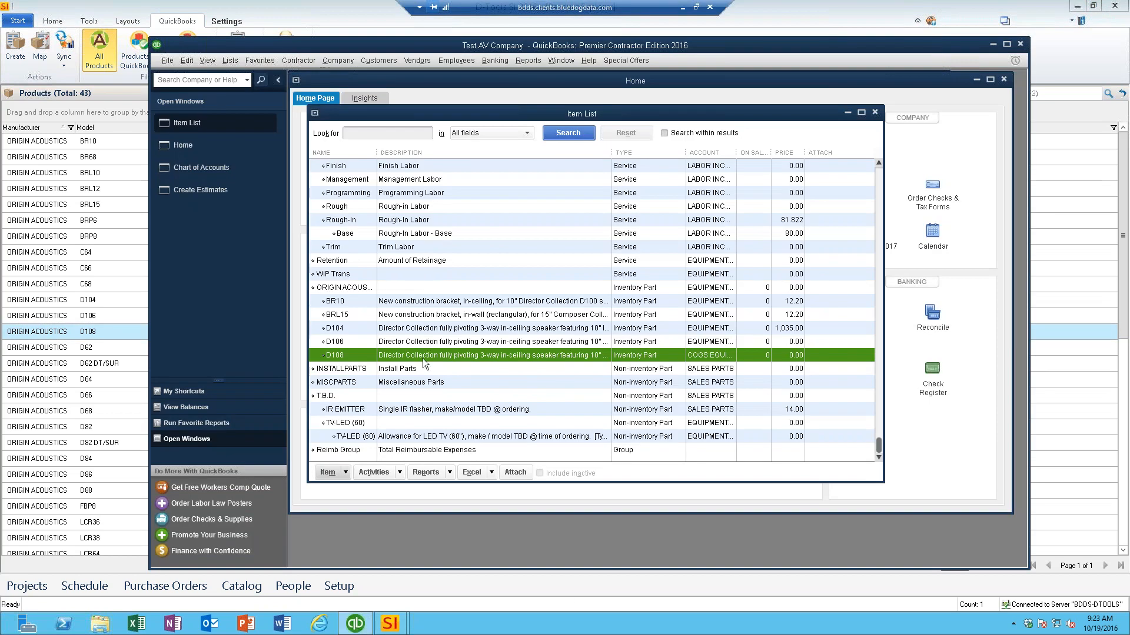
{"action": "double_click", "coordinate": [514, 353]}
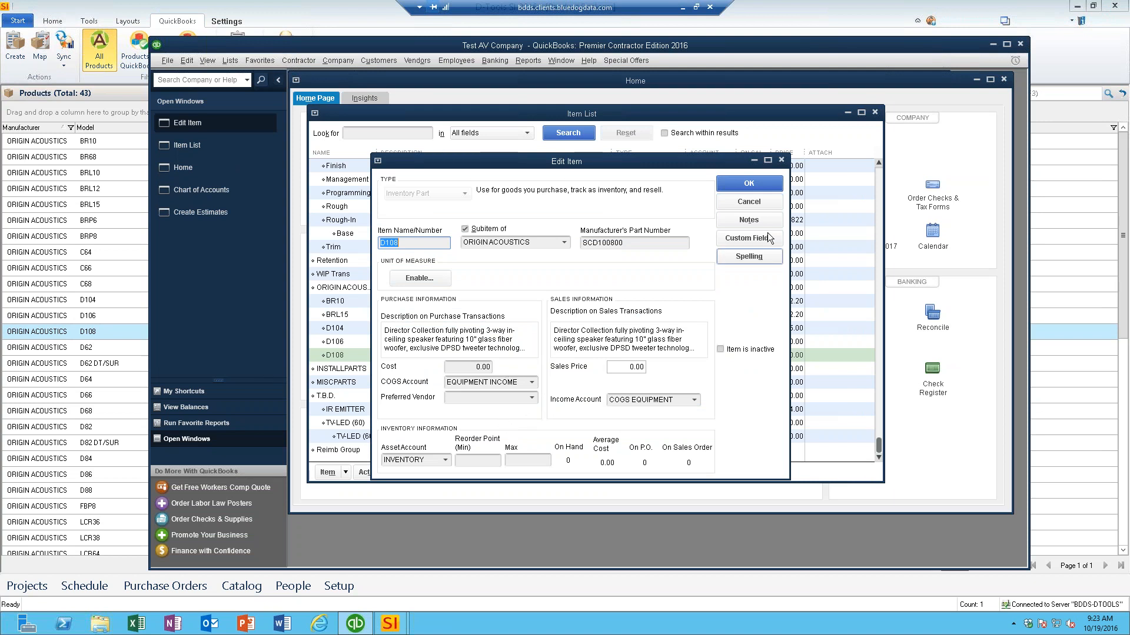
{"action": "left_click", "coordinate": [781, 160]}
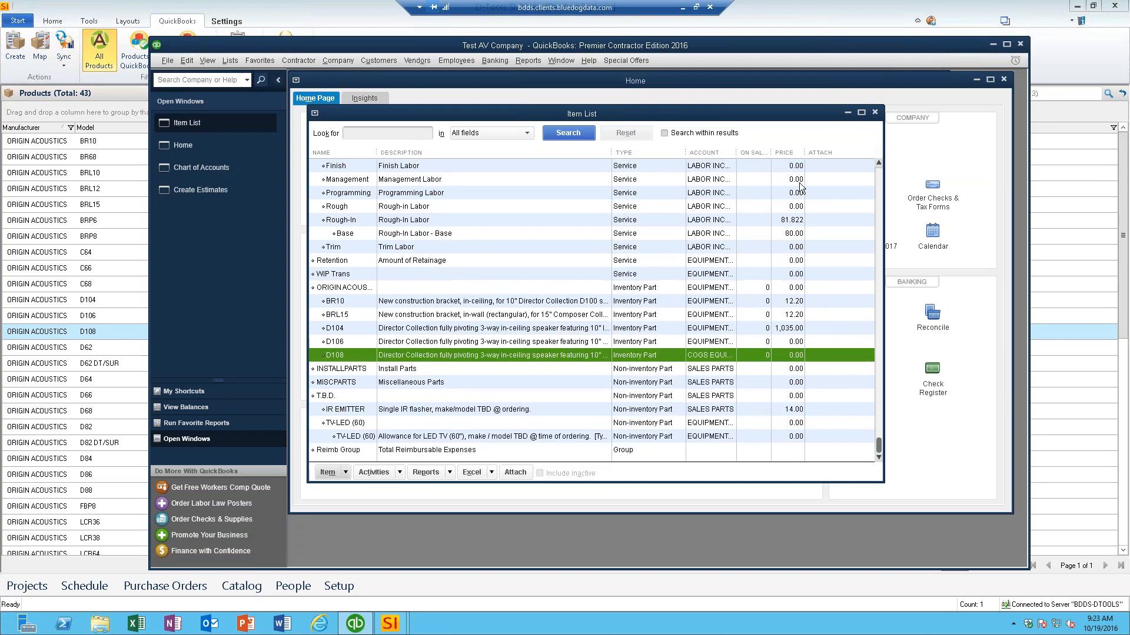
{"action": "left_click", "coordinate": [982, 34]}
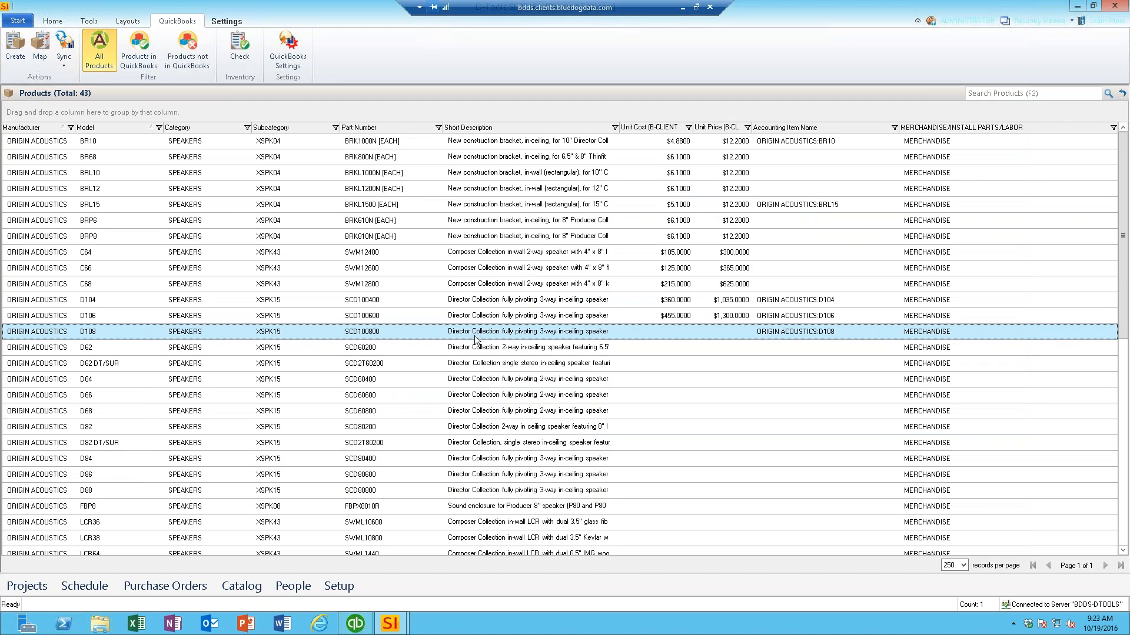
- Apply the price rule [Unit Cost B] = [Unit Cost A] to the selected product D108
{"action": "left_click", "coordinate": [90, 22]}
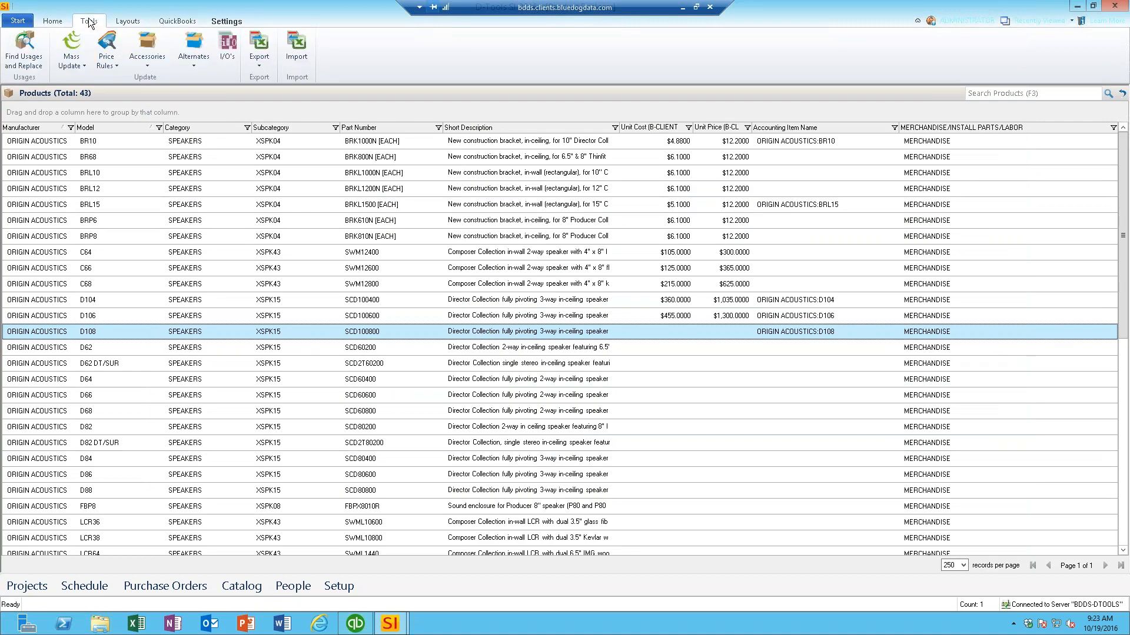
{"action": "left_click", "coordinate": [109, 62]}
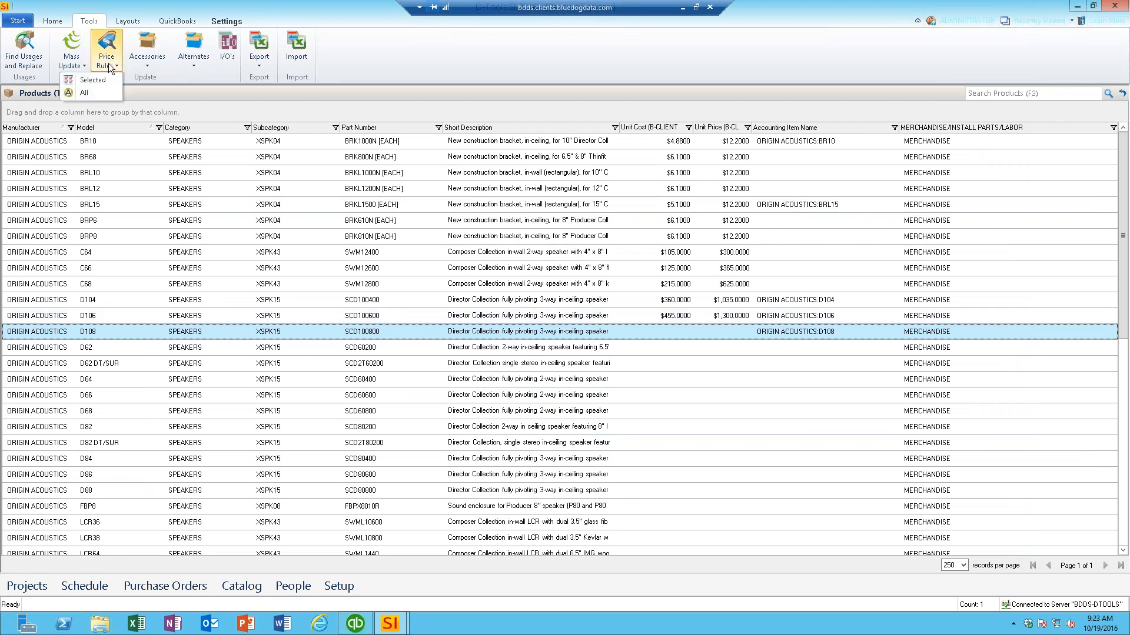
{"action": "left_click", "coordinate": [93, 81]}
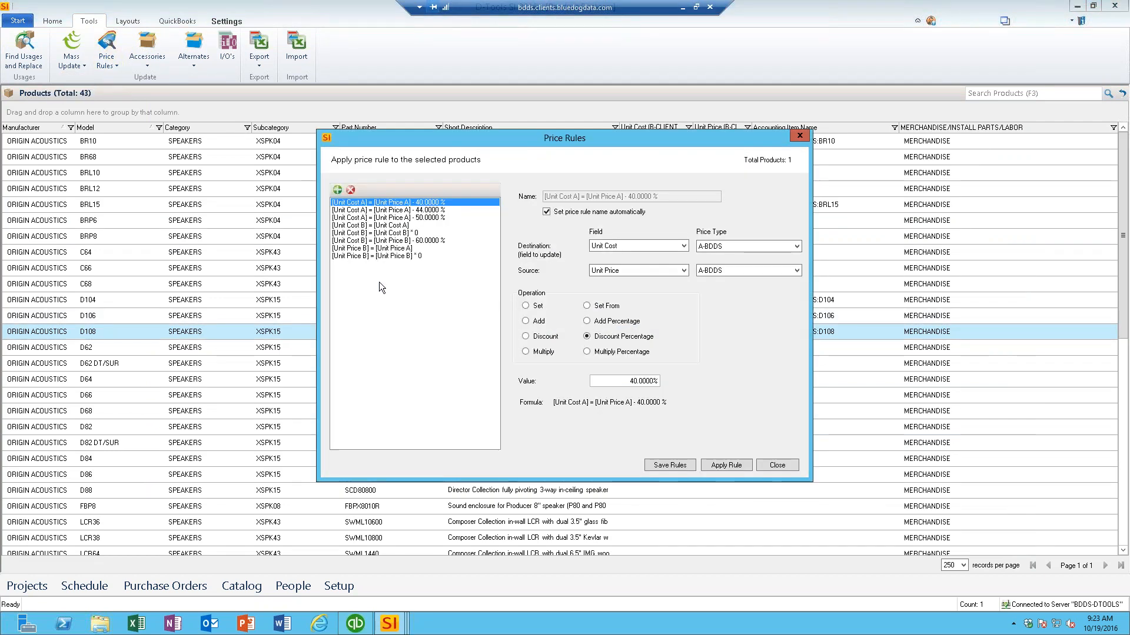
{"action": "left_click", "coordinate": [356, 226]}
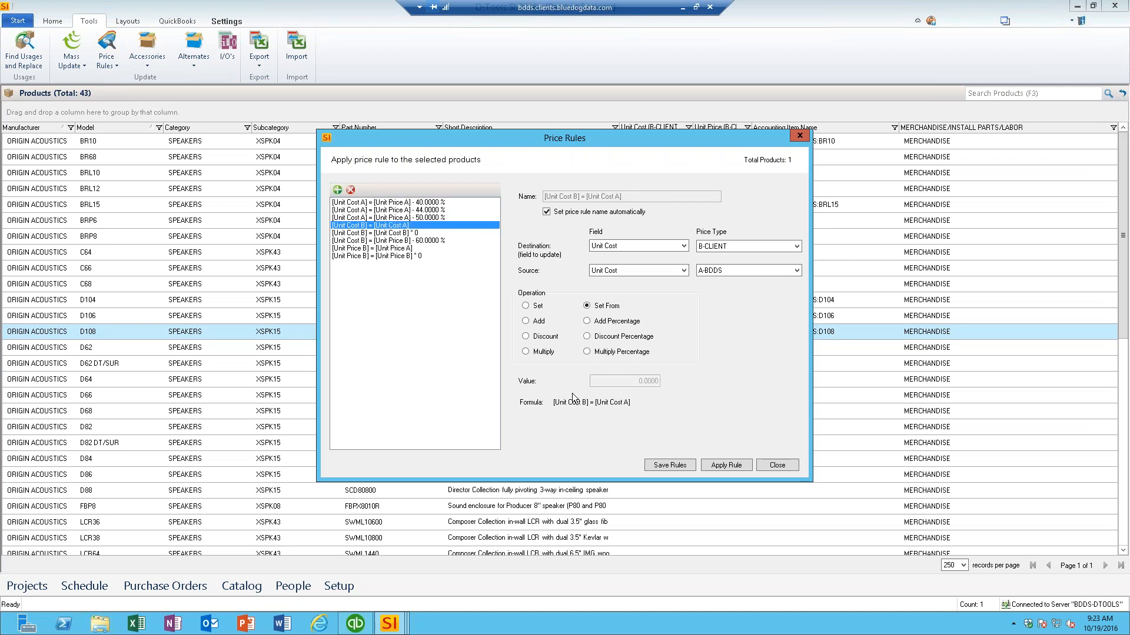
{"action": "left_click", "coordinate": [726, 465]}
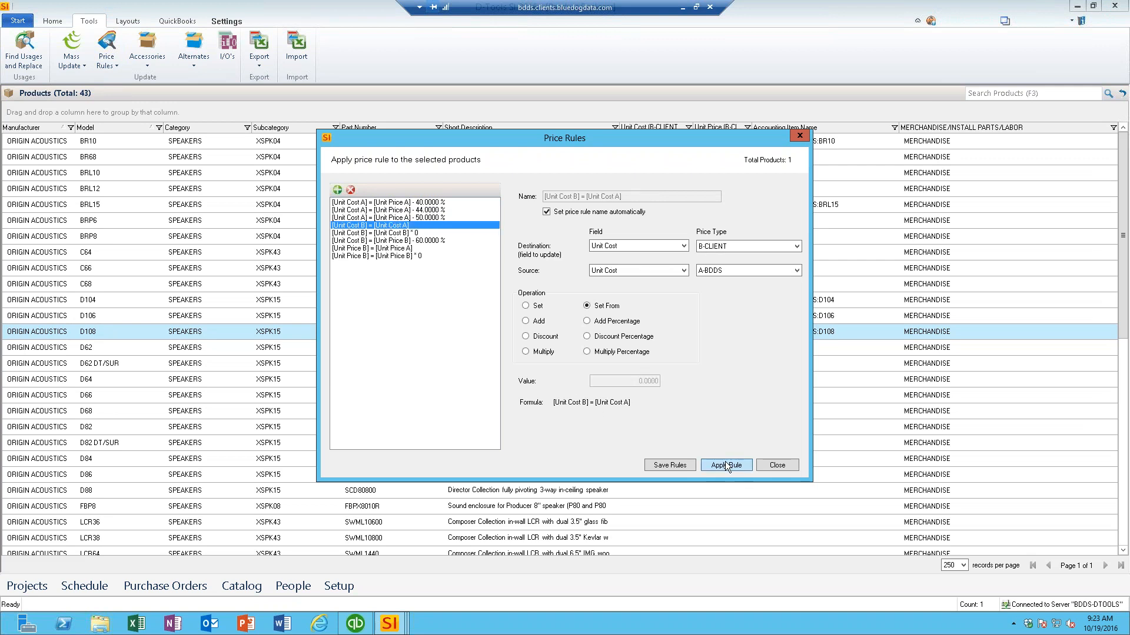
{"action": "left_click", "coordinate": [639, 356]}
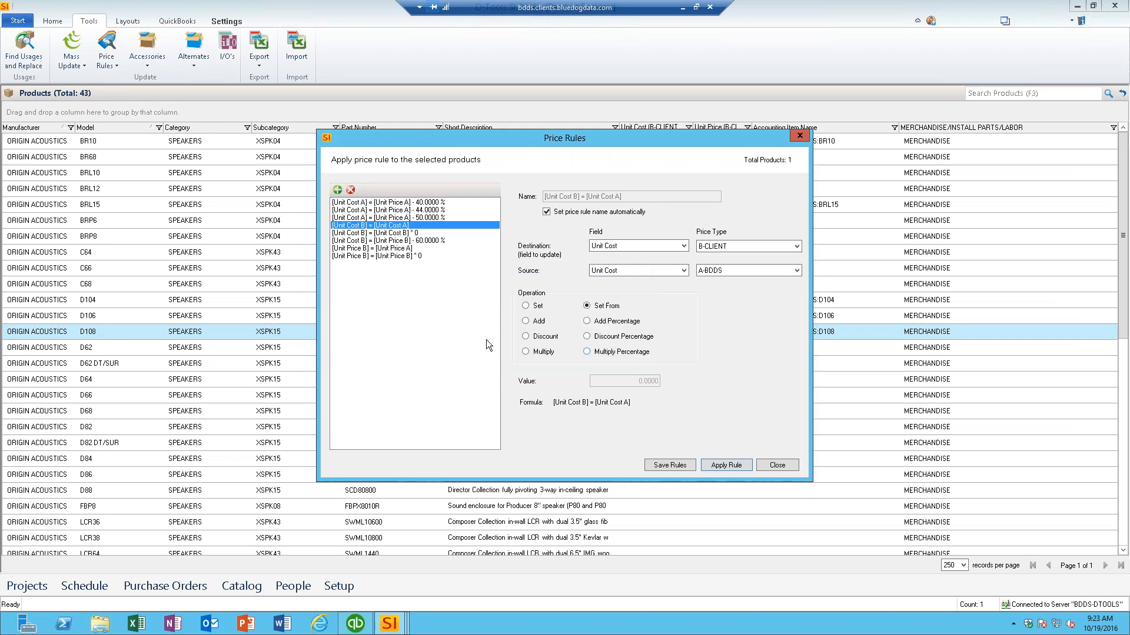
- Apply the price rule [Unit Price B] = [Unit Price A] to D108 and close the price rules
{"action": "left_click", "coordinate": [363, 249]}
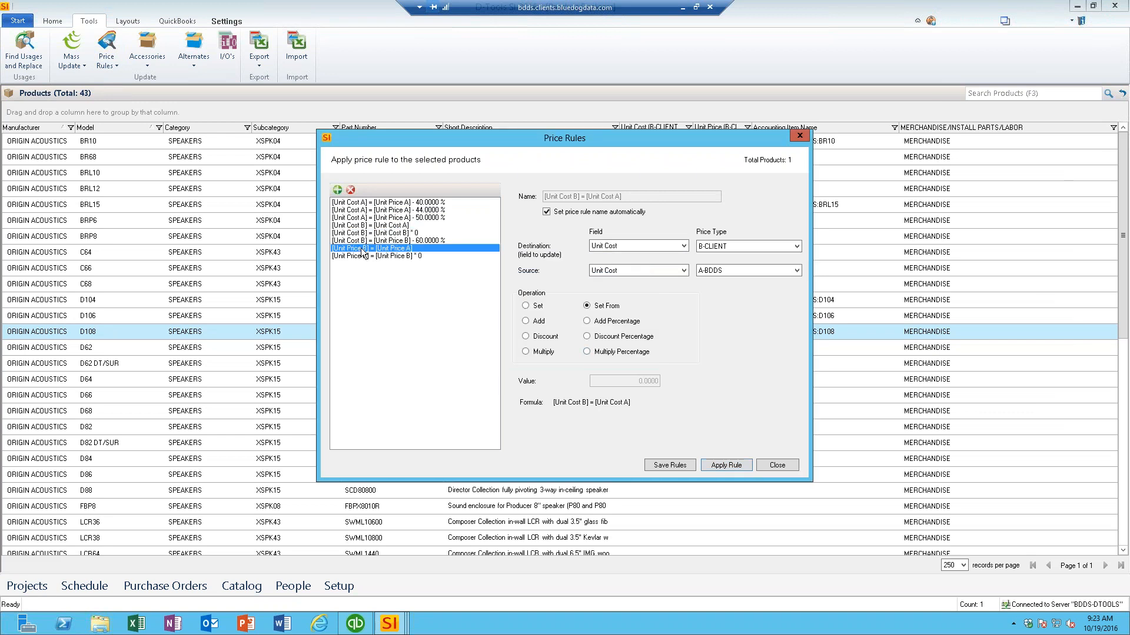
{"action": "left_click", "coordinate": [714, 466]}
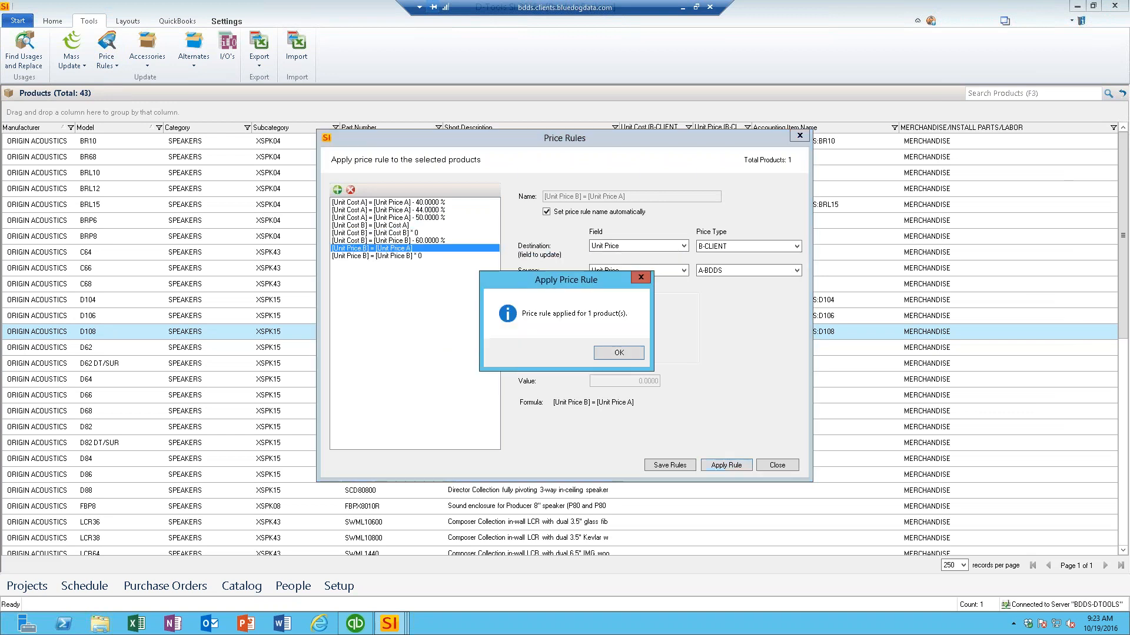
{"action": "left_click", "coordinate": [623, 353]}
{"action": "left_click", "coordinate": [777, 465]}
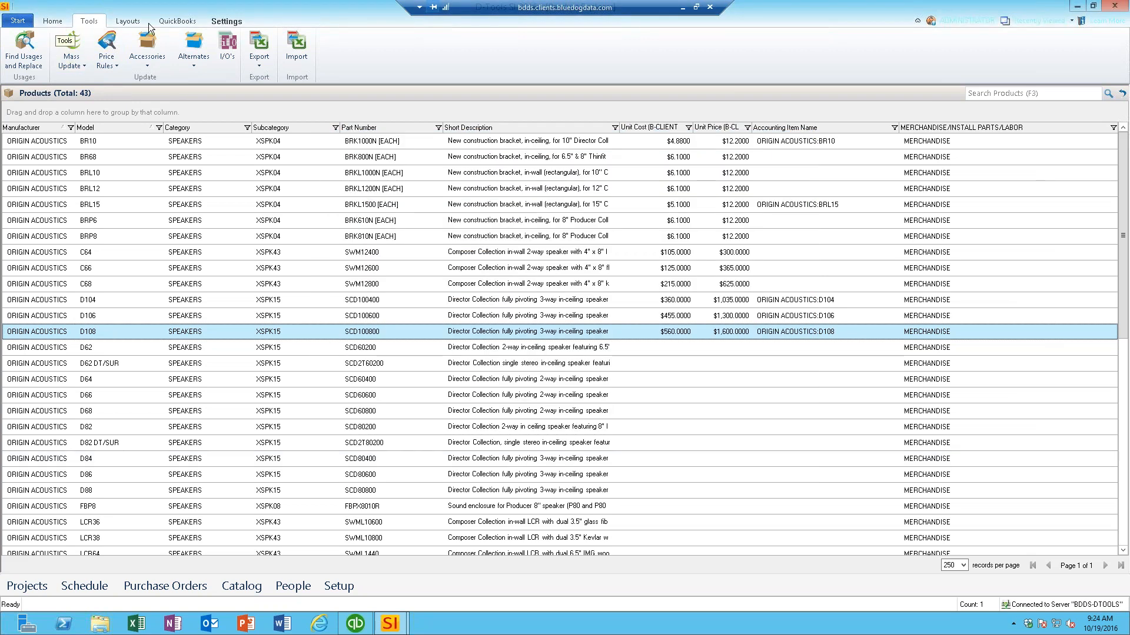
- Sync the selected product D108 to QuickBooks with all fields, including cost and price, included
{"action": "left_click", "coordinate": [178, 22]}
{"action": "left_click", "coordinate": [64, 66]}
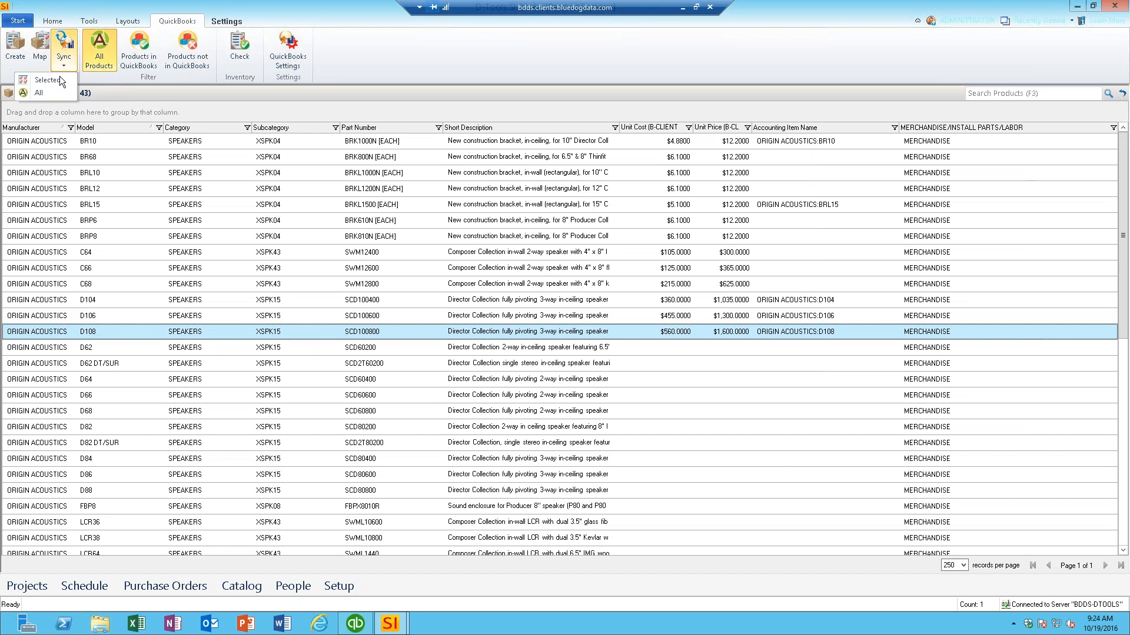
{"action": "left_click", "coordinate": [56, 82]}
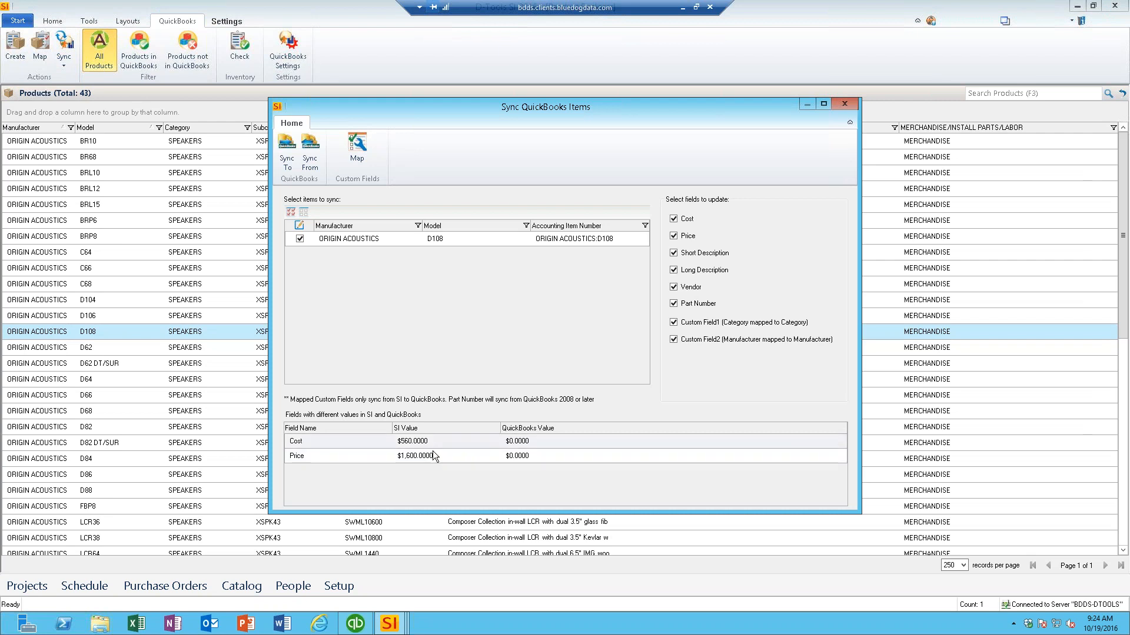
{"action": "left_click", "coordinate": [287, 154]}
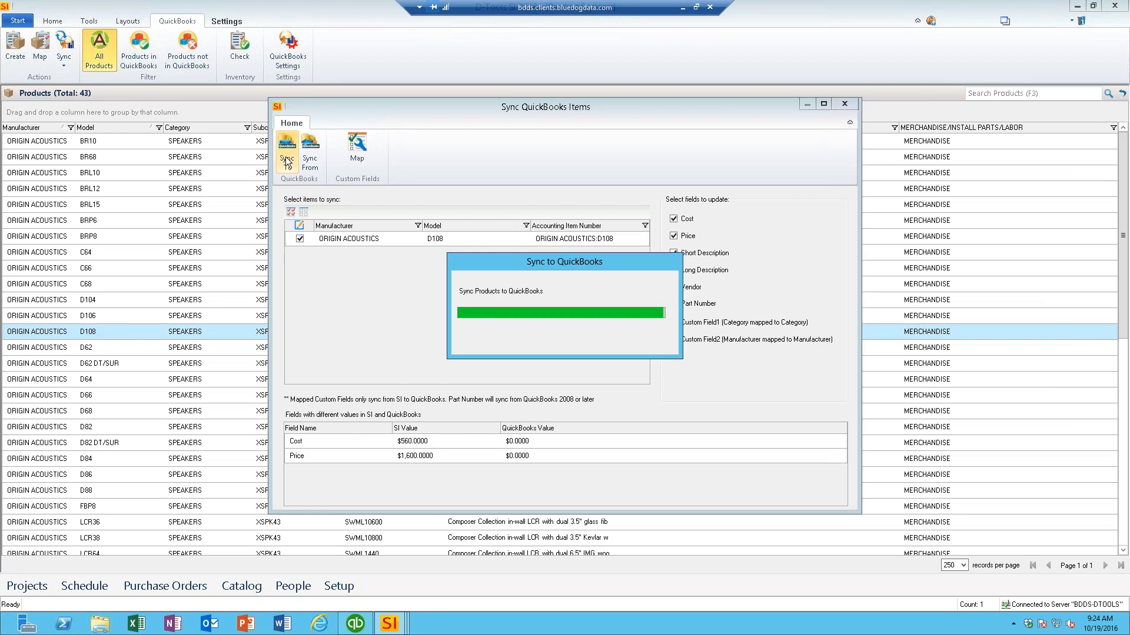
{"action": "left_click", "coordinate": [606, 352]}
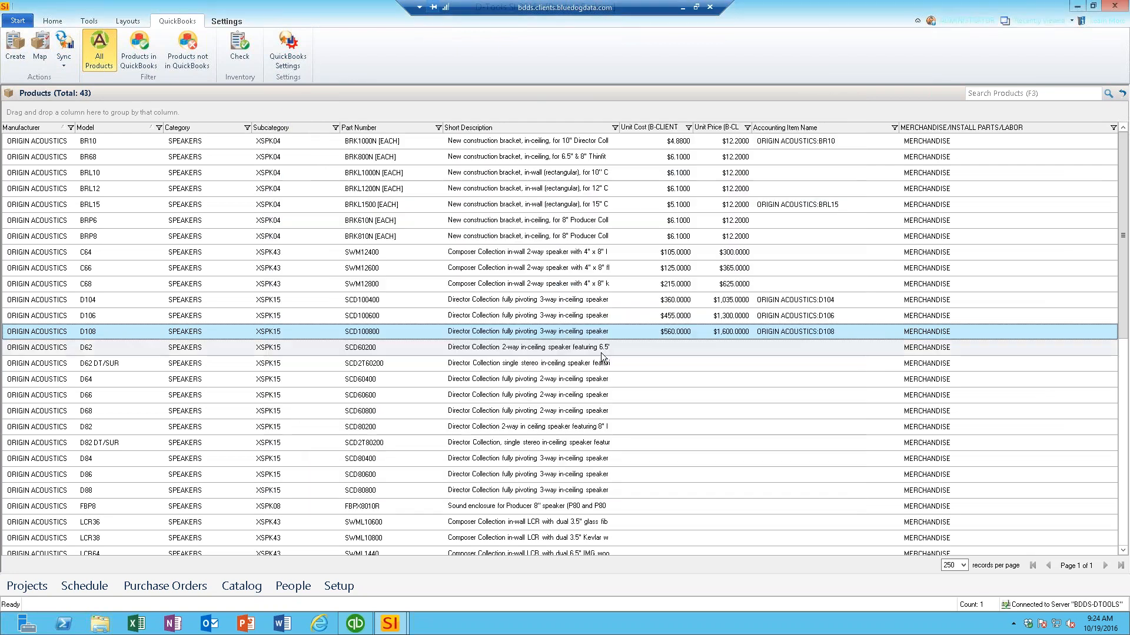
- Switch to QuickBooks, check the synced cost and sales price in D108's item record, and return to D-Tools
{"action": "left_click", "coordinate": [355, 624]}
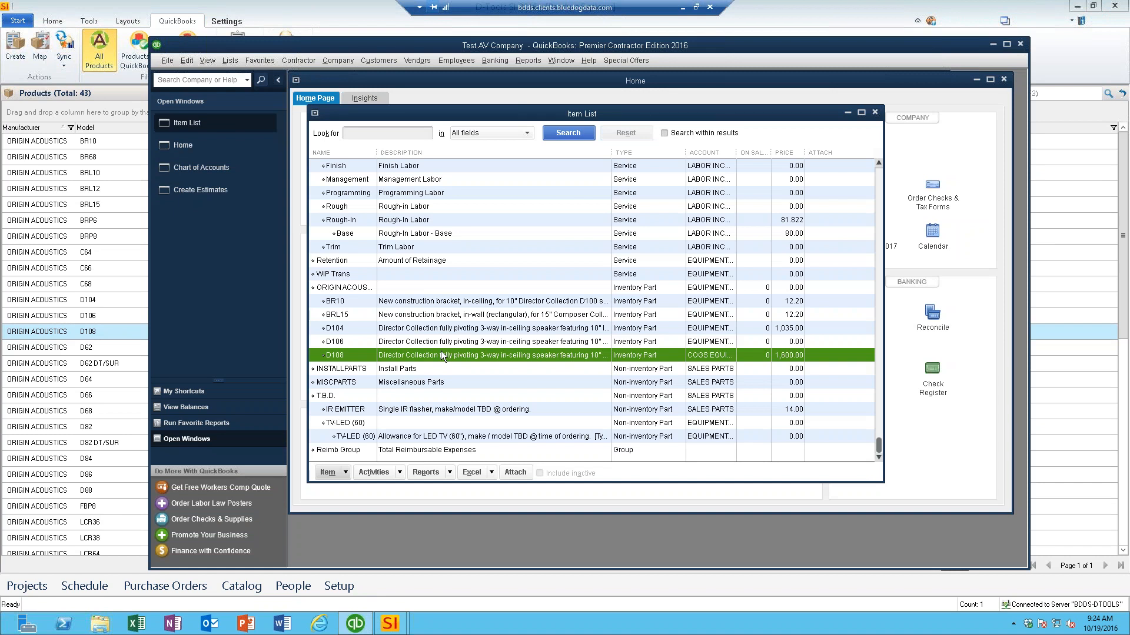
{"action": "double_click", "coordinate": [443, 355]}
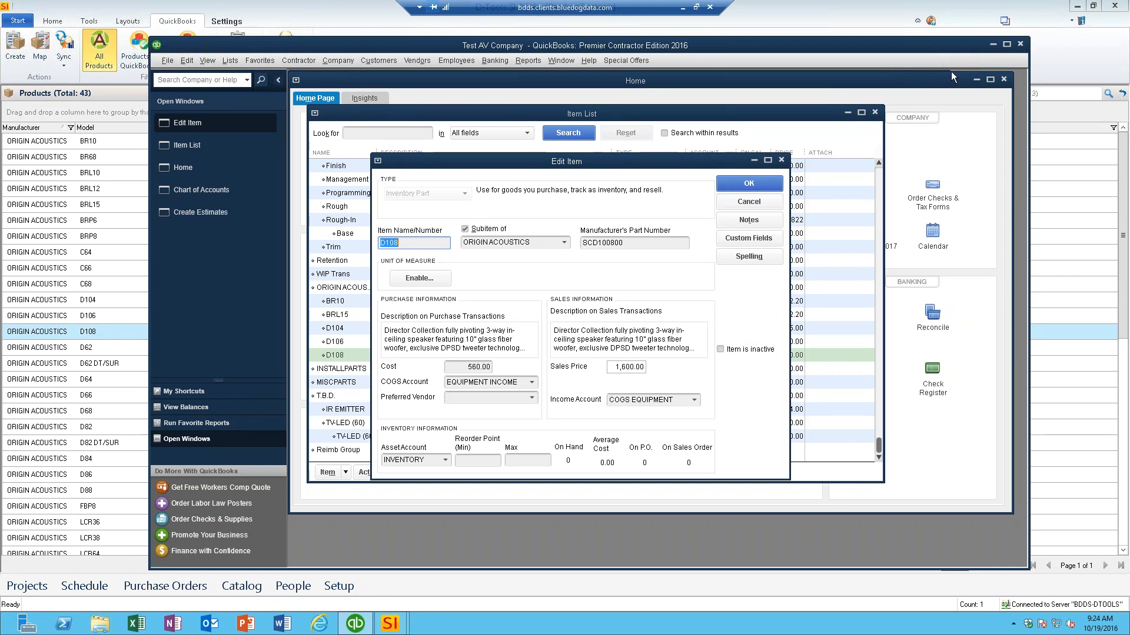
{"action": "left_click", "coordinate": [782, 161]}
{"action": "left_click", "coordinate": [992, 45]}
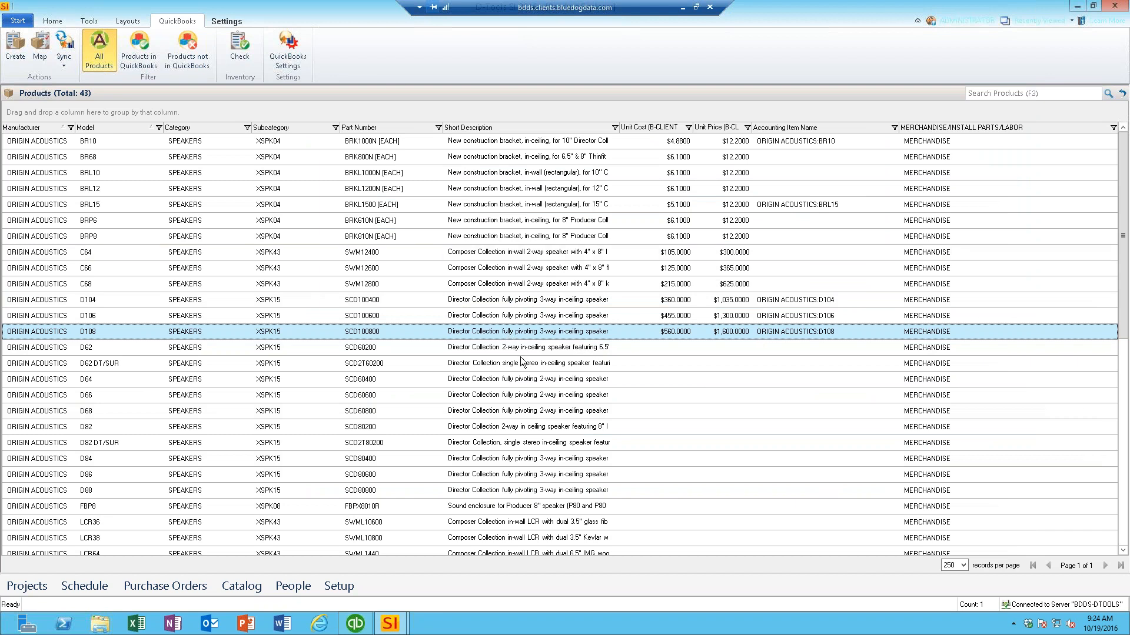
- Open product D108, examine its custom fields and price details, and close it without making changes
{"action": "double_click", "coordinate": [520, 333]}
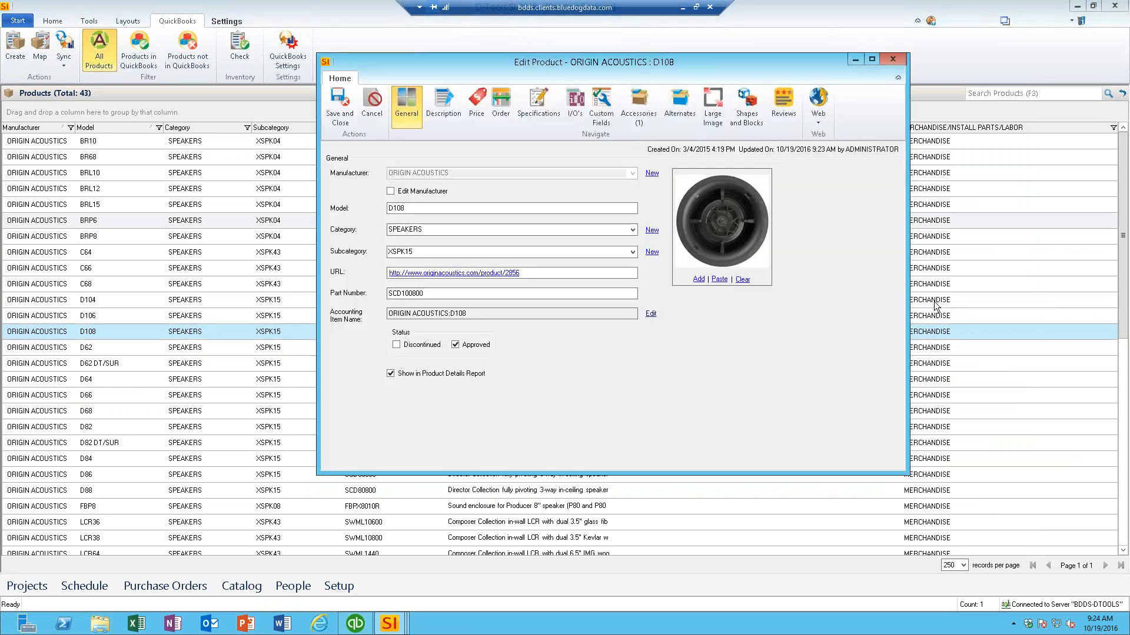
{"action": "left_click", "coordinate": [601, 106]}
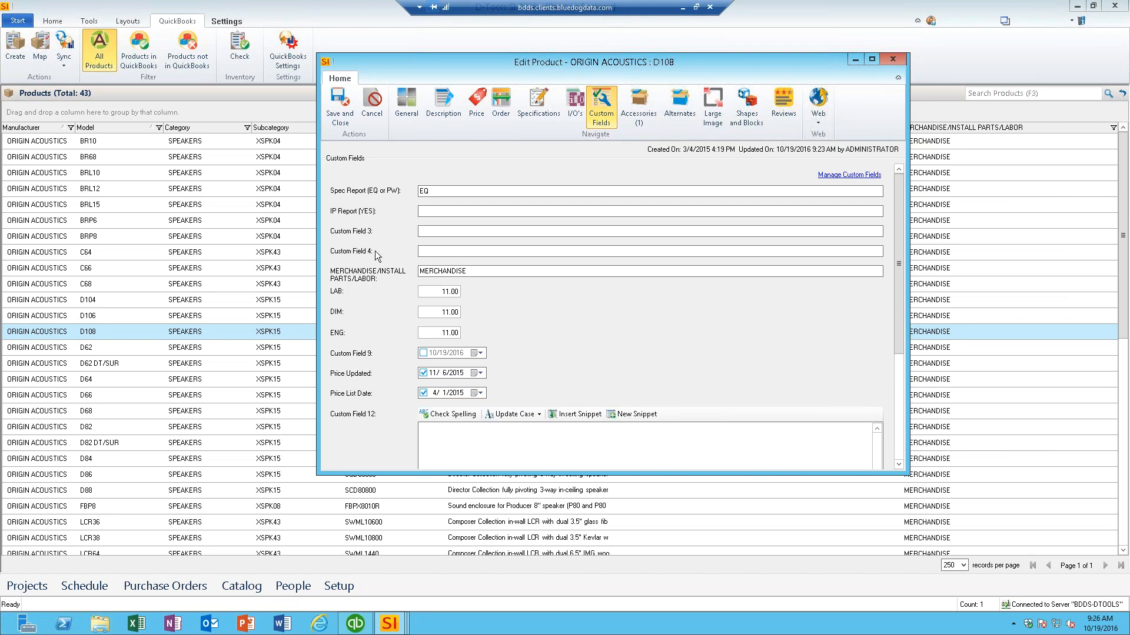
{"action": "left_click", "coordinate": [461, 252]}
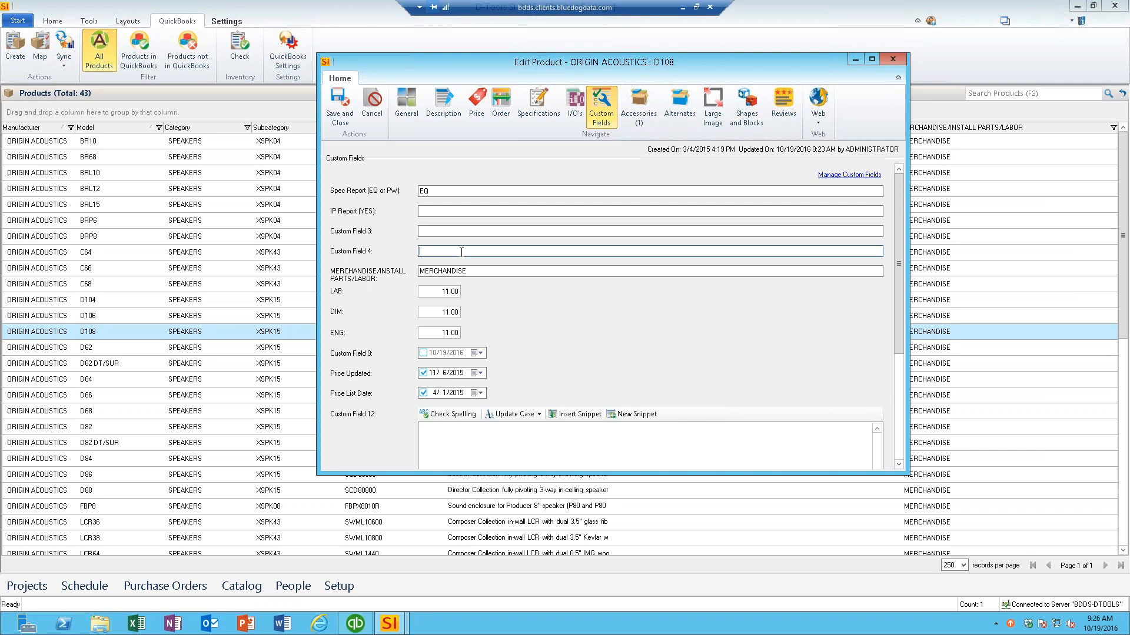
{"action": "left_click", "coordinate": [475, 103]}
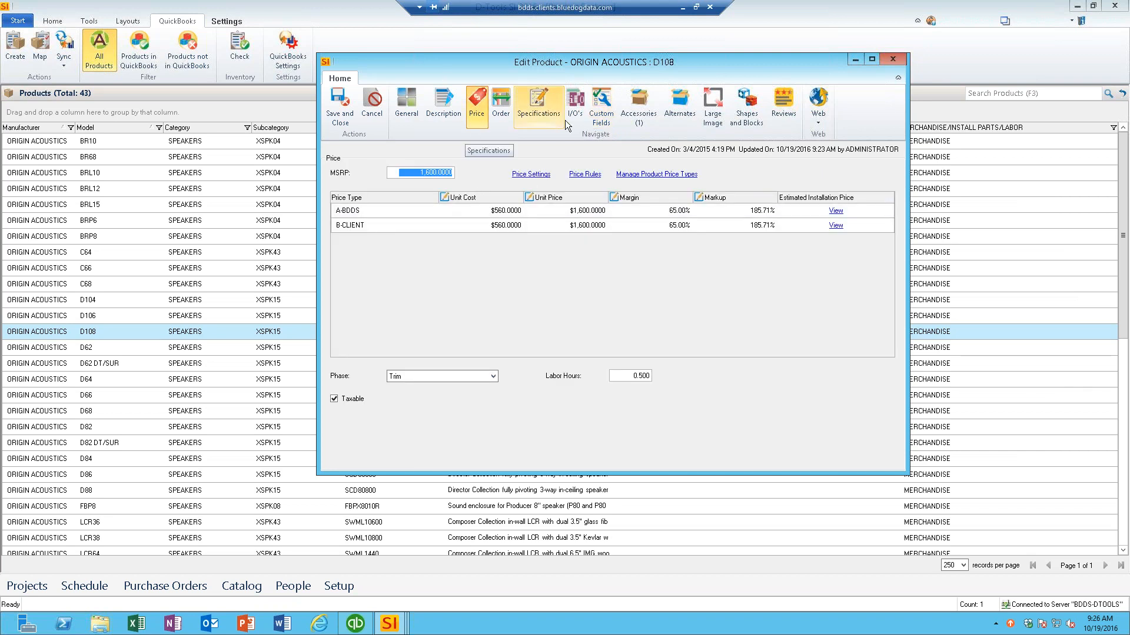
{"action": "left_click", "coordinate": [600, 106]}
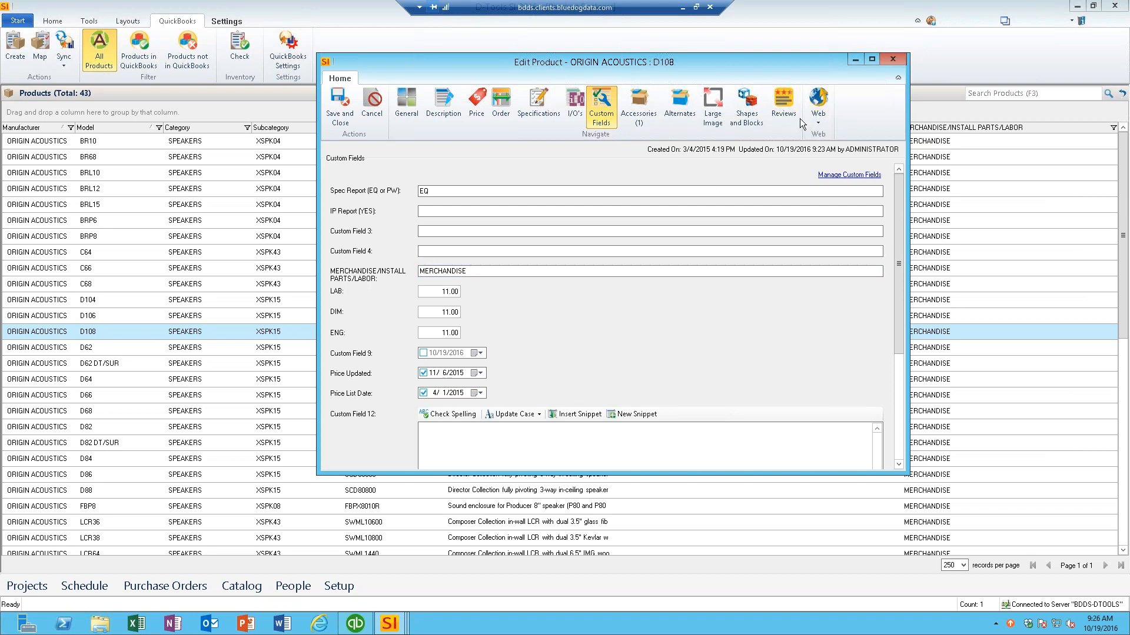
{"action": "left_click", "coordinate": [887, 58]}
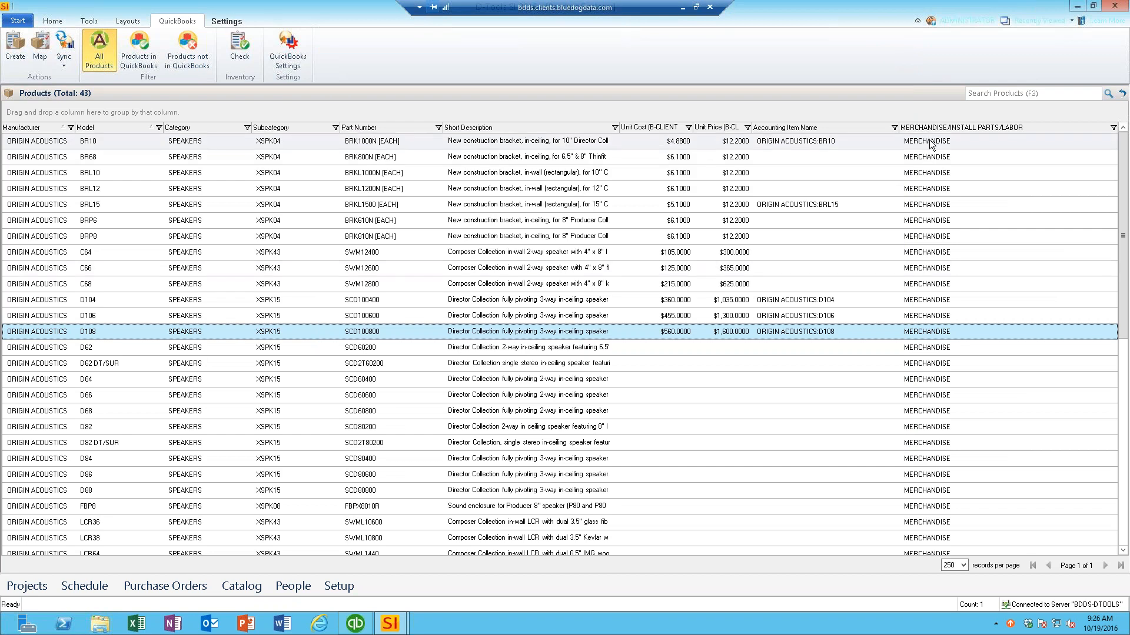
- Show the product list in the General layout and compare it with D108's General, Description and Price details
{"action": "left_click", "coordinate": [129, 22]}
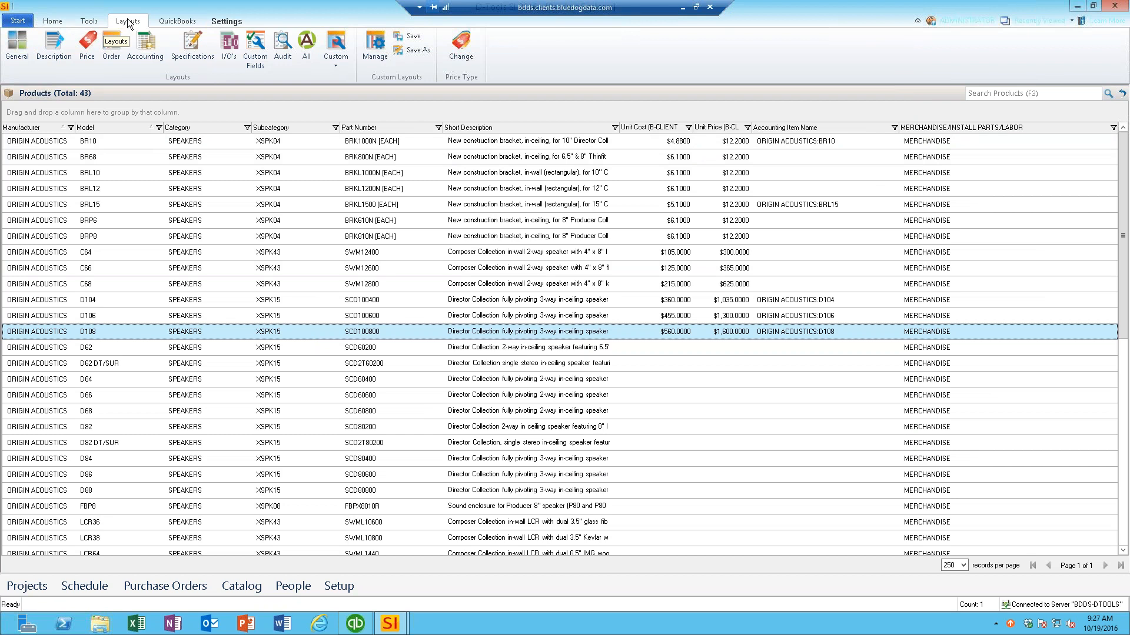
{"action": "left_click", "coordinate": [16, 50]}
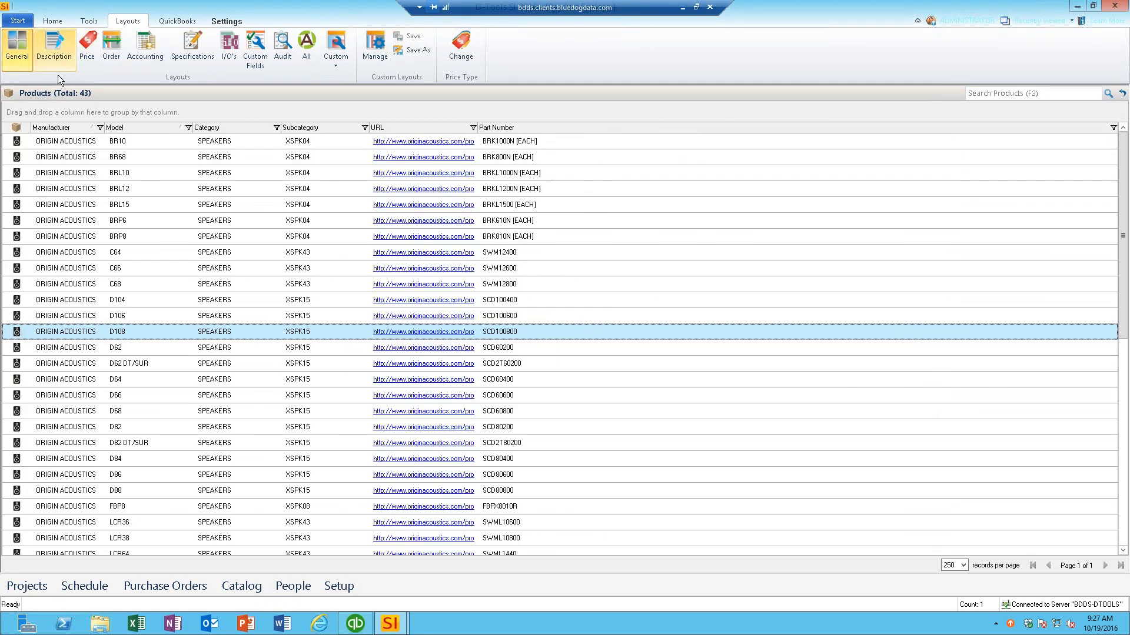
{"action": "double_click", "coordinate": [249, 333]}
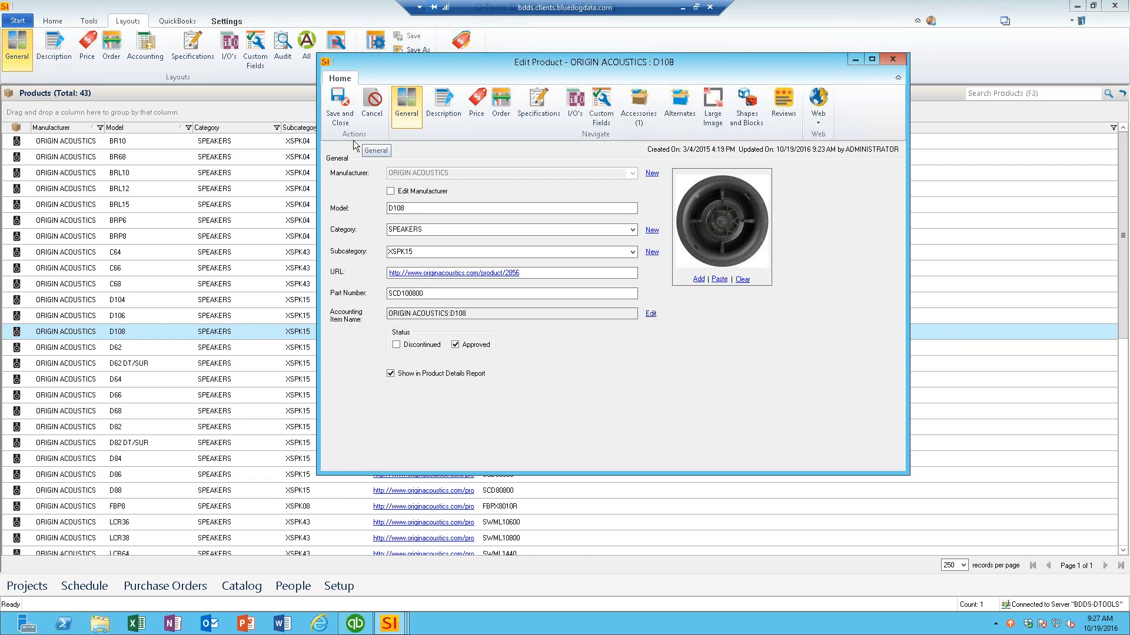
{"action": "left_click", "coordinate": [11, 59]}
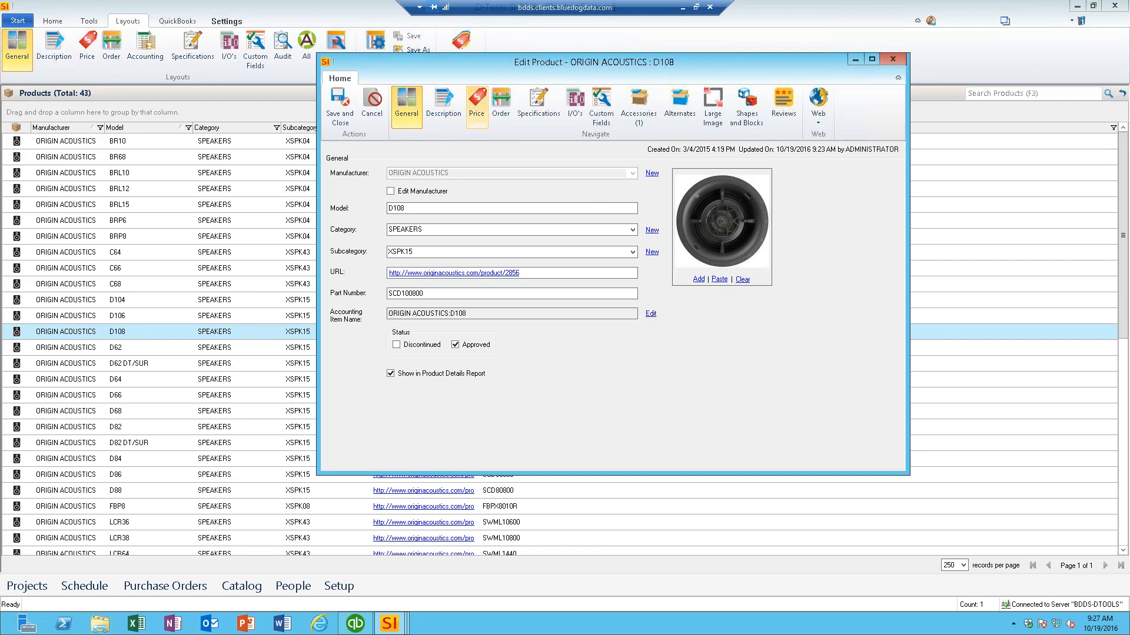
{"action": "left_click", "coordinate": [447, 115]}
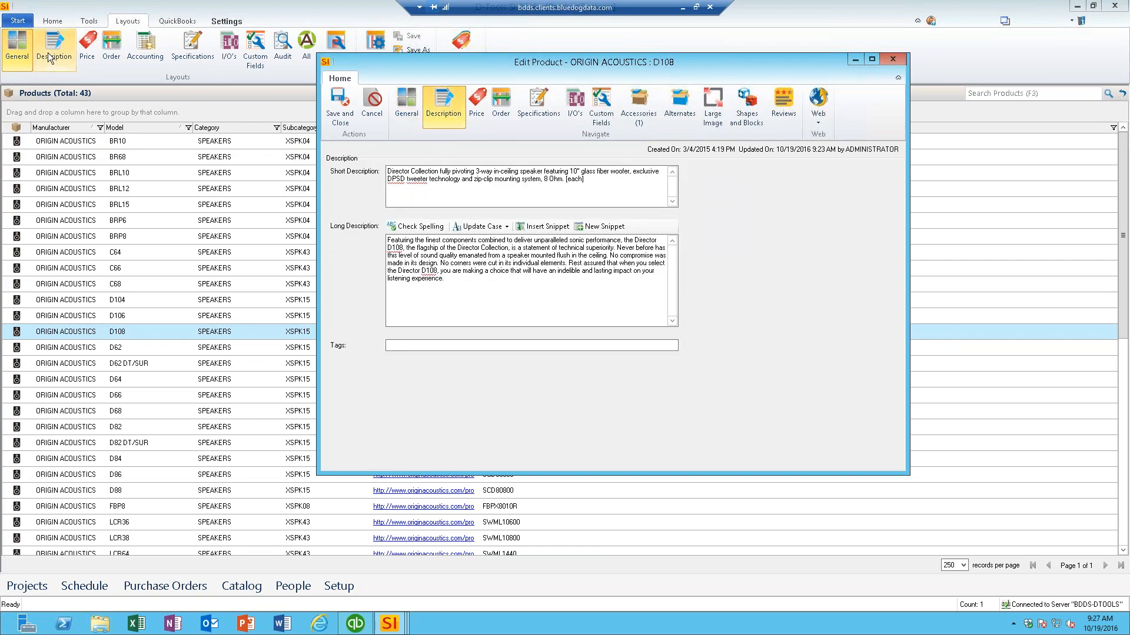
{"action": "left_click", "coordinate": [481, 120]}
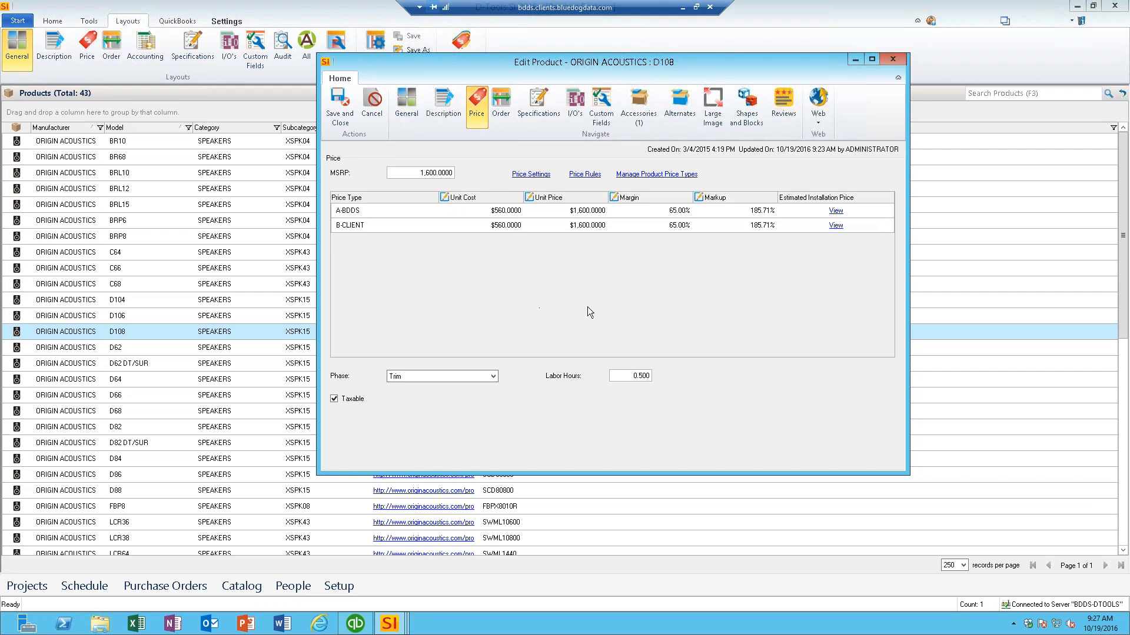
{"action": "left_click", "coordinate": [409, 114]}
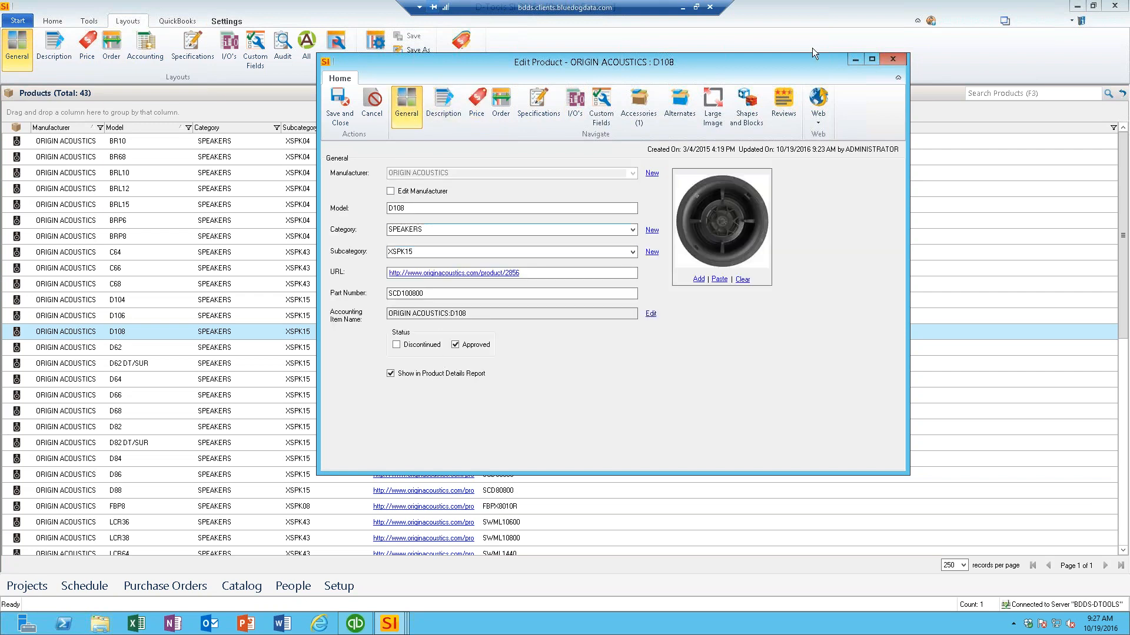
- Close D108 and compare the product list's Description, Price, Specifications, I/O's, Custom Fields and All layouts, examining the full column range
{"action": "left_click", "coordinate": [889, 59]}
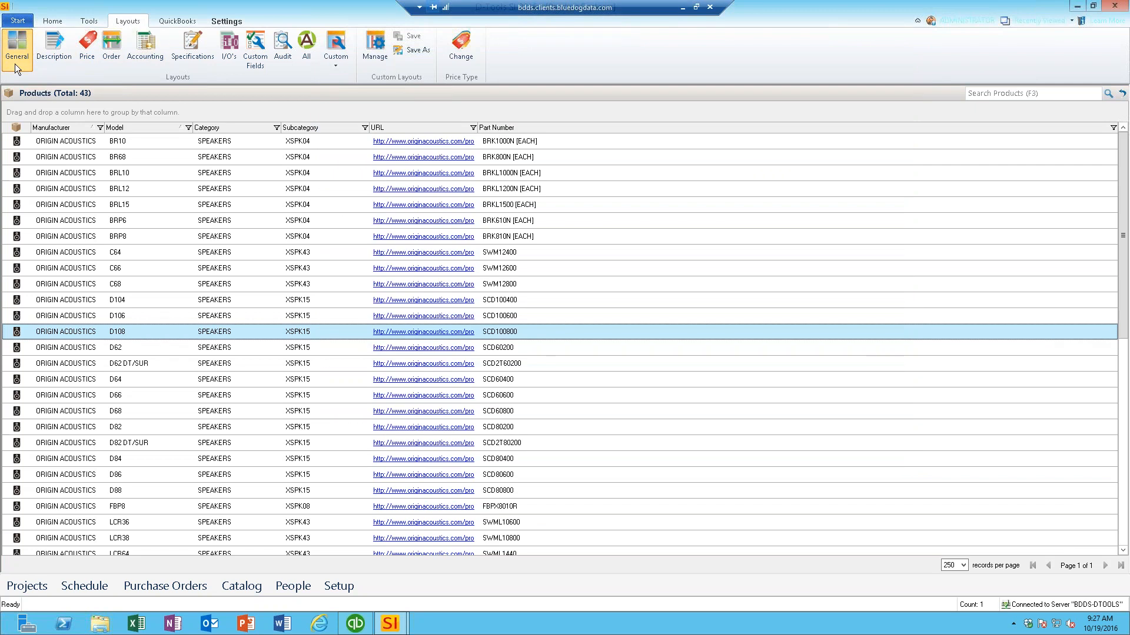
{"action": "left_click", "coordinate": [48, 56]}
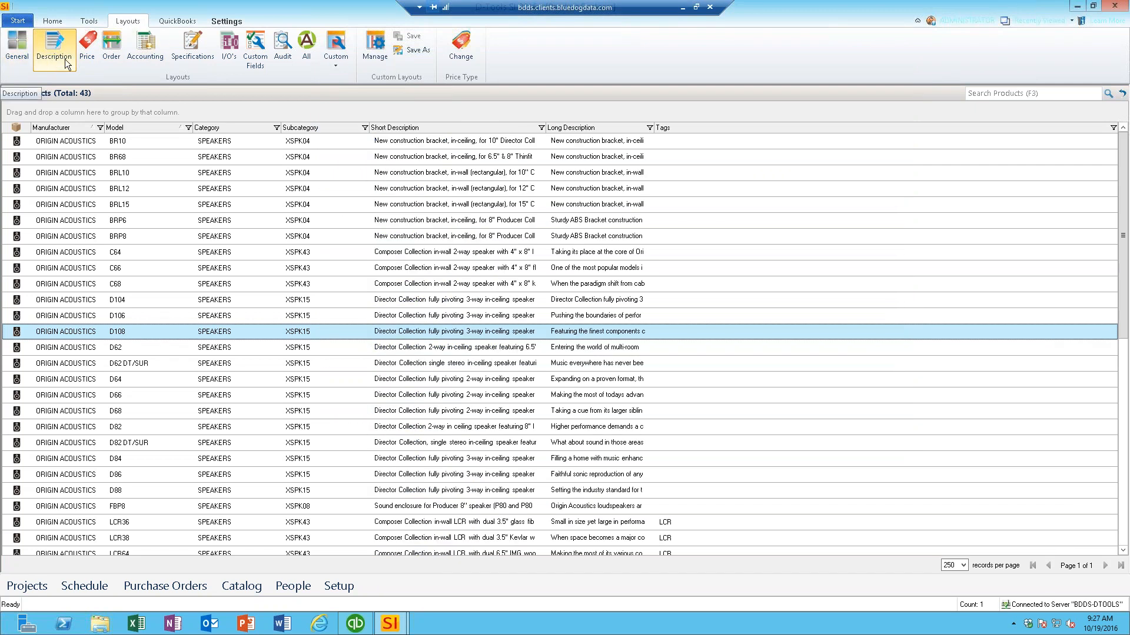
{"action": "left_click", "coordinate": [86, 52]}
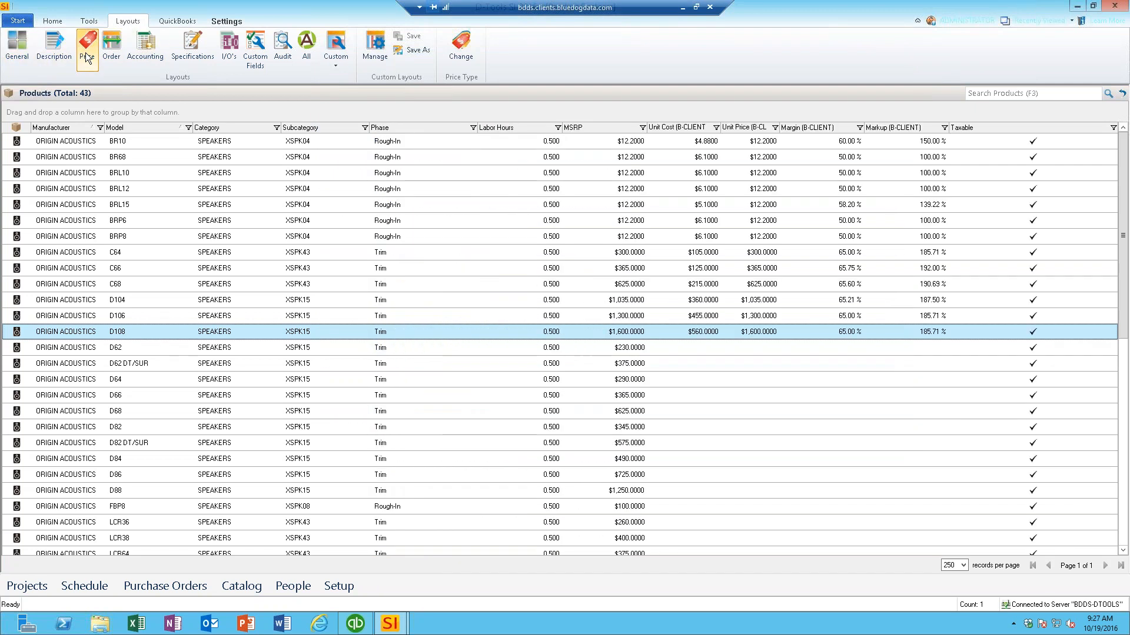
{"action": "left_click", "coordinate": [194, 60]}
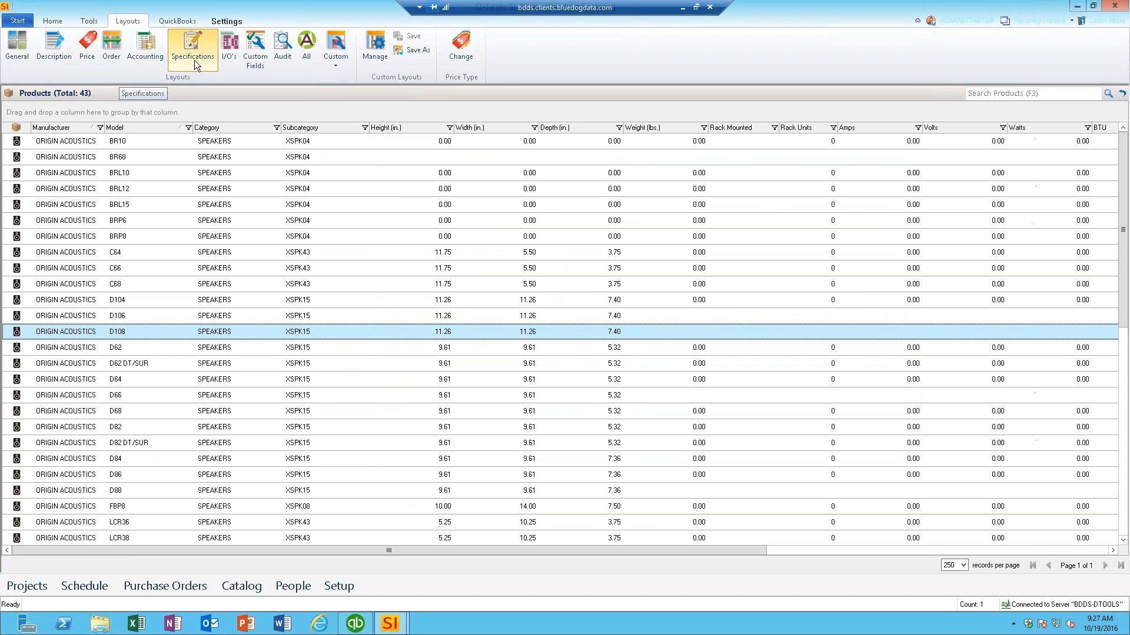
{"action": "left_click", "coordinate": [235, 57]}
{"action": "left_click", "coordinate": [267, 62]}
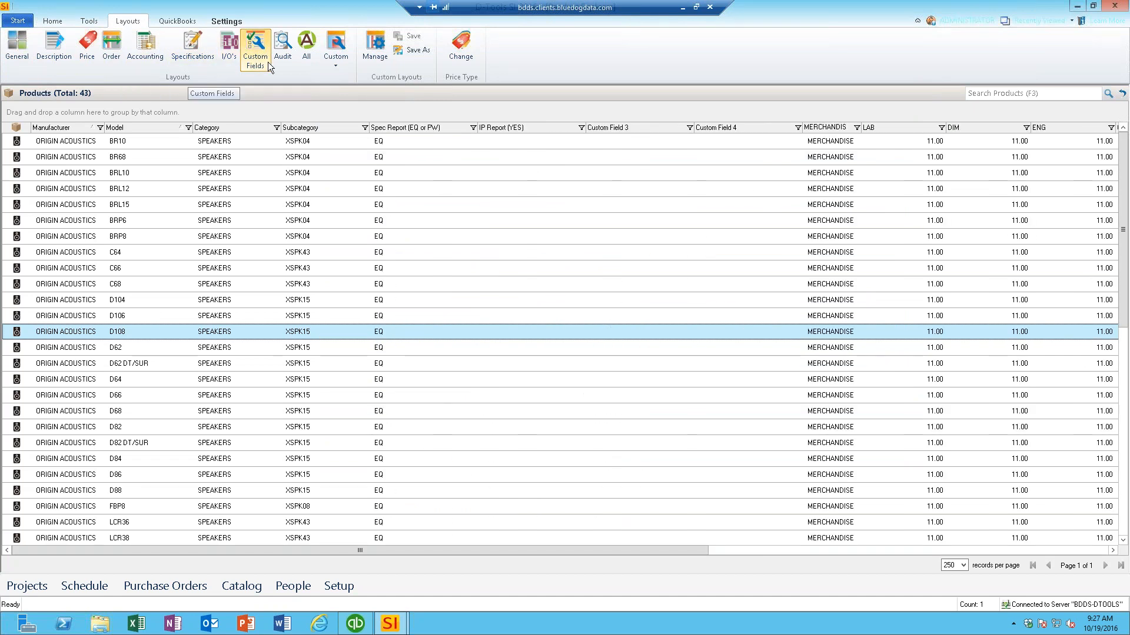
{"action": "left_click", "coordinate": [310, 48]}
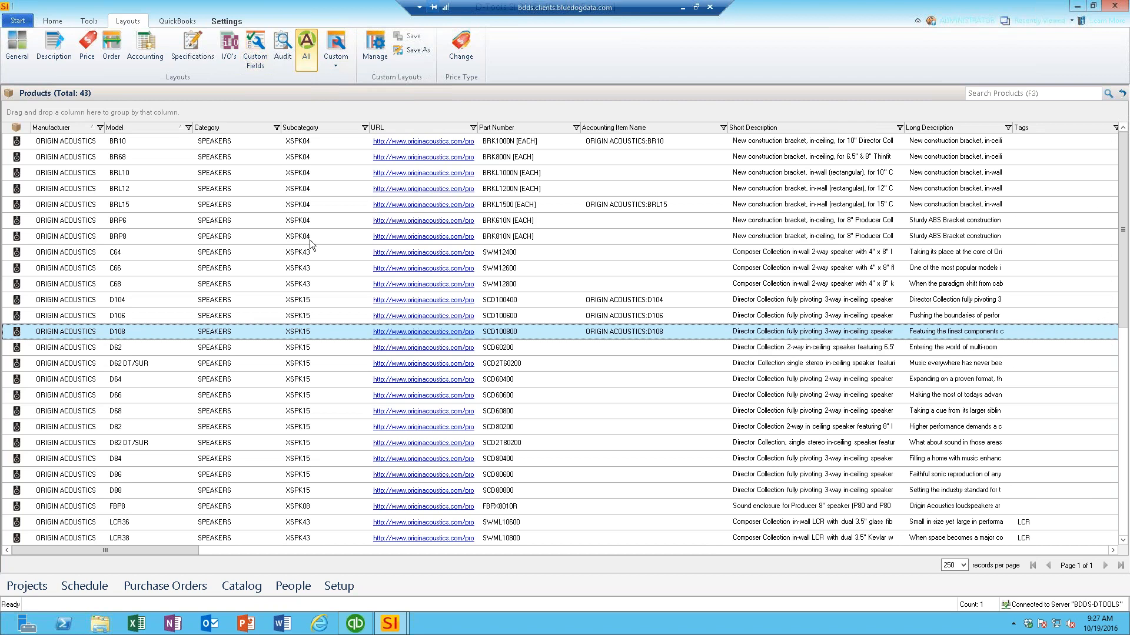
{"action": "left_click_drag", "start_coordinate": [213, 554], "coordinate": [1058, 555]}
{"action": "left_click_drag", "start_coordinate": [810, 569], "coordinate": [91, 552]}
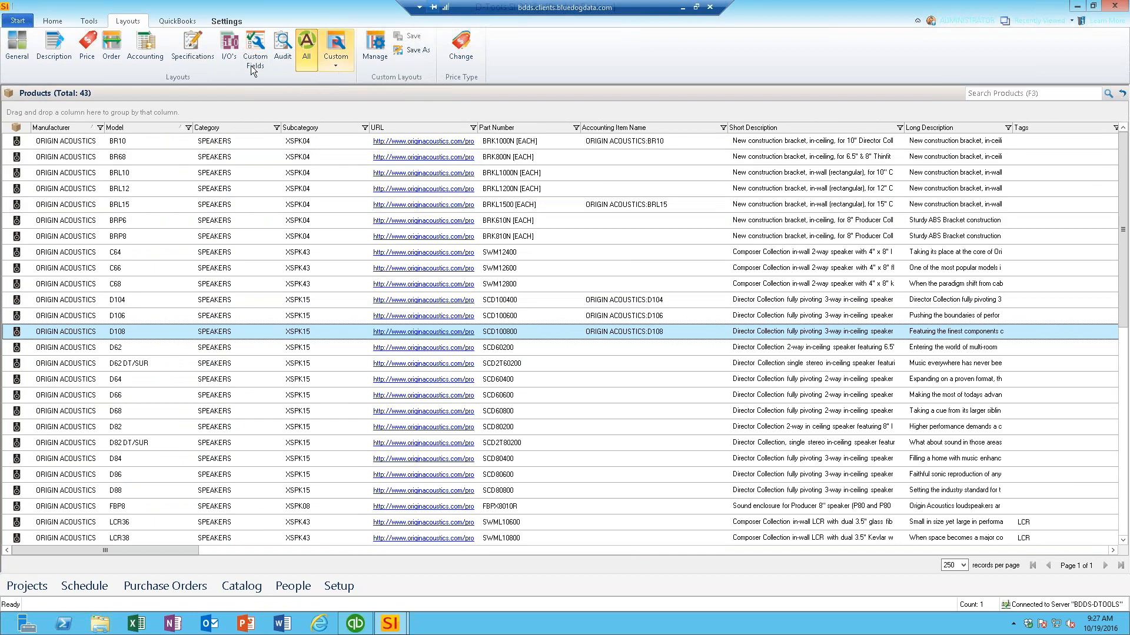
- Show the Accounting layout and examine the selected columns of the CH-Accounting custom layout without changing it
{"action": "left_click", "coordinate": [147, 61]}
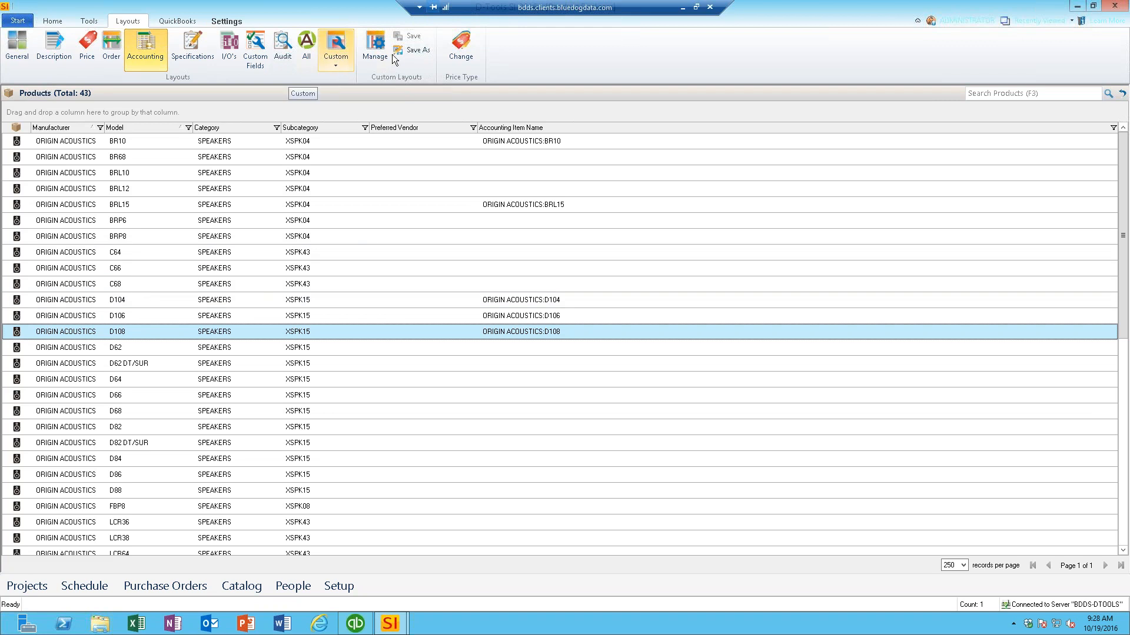
{"action": "left_click", "coordinate": [375, 56]}
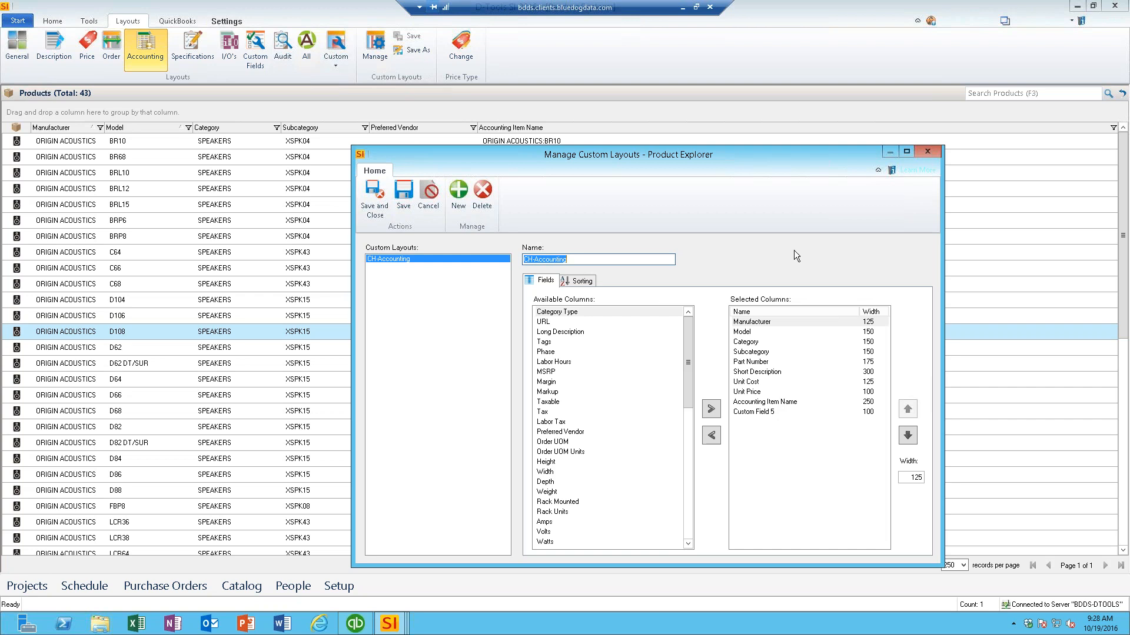
{"action": "left_click", "coordinate": [928, 152]}
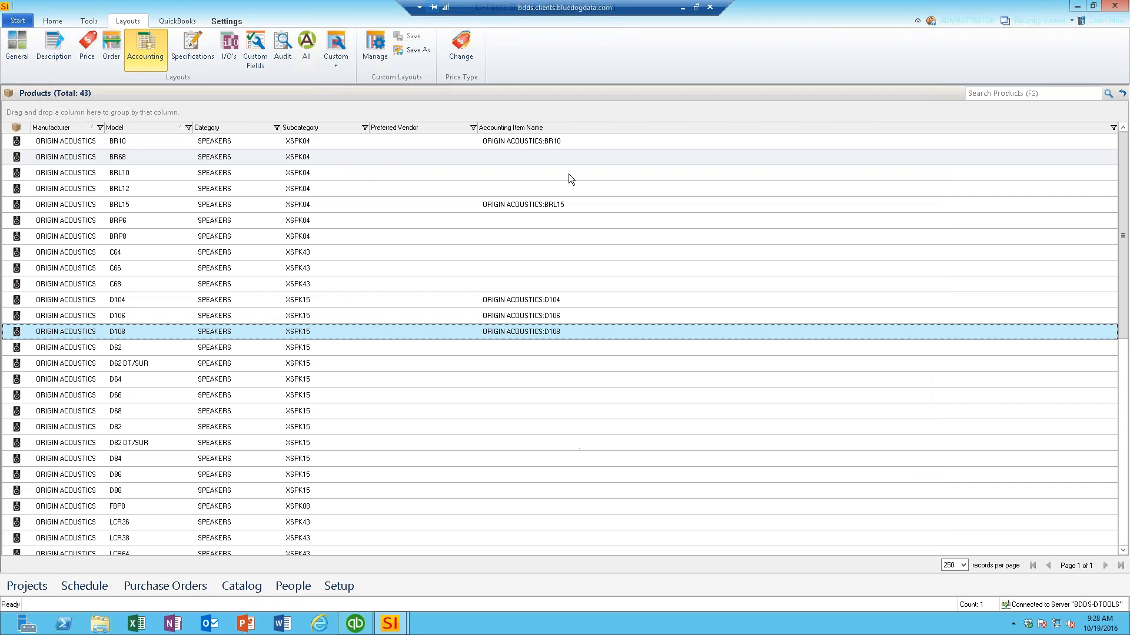
- Apply the CH-Accounting custom layout to the product list and look over its accounting columns
{"action": "left_click", "coordinate": [333, 68]}
{"action": "left_click", "coordinate": [331, 78]}
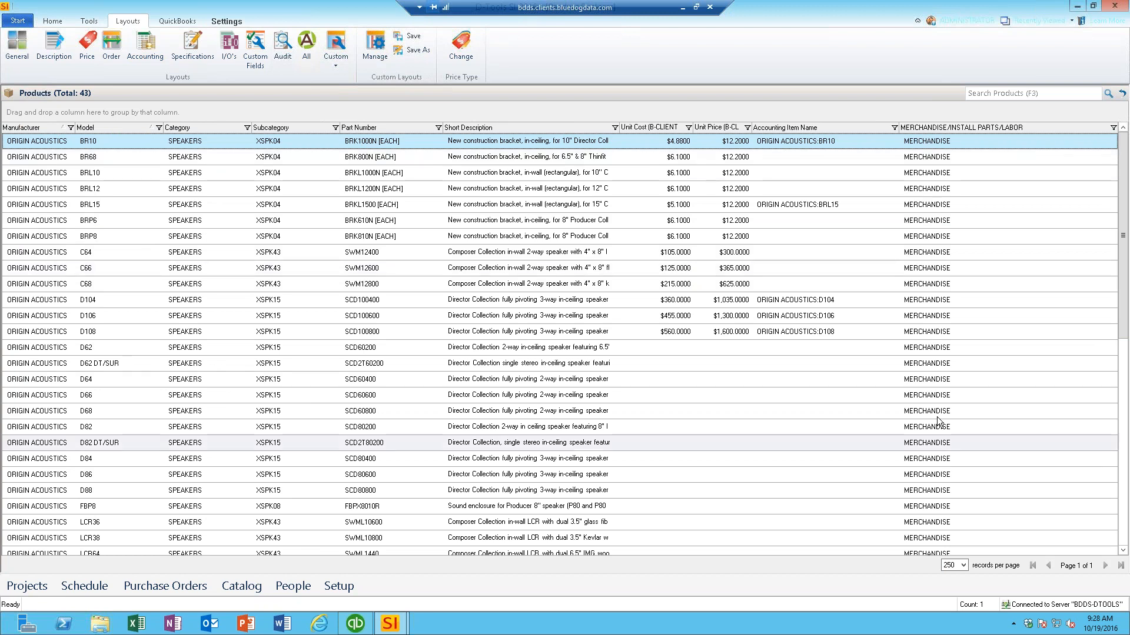
{"action": "scroll", "coordinate": [932, 349], "scroll_direction": "down", "scroll_amount": 5}
{"action": "scroll", "coordinate": [942, 330], "scroll_direction": "up", "scroll_amount": 5}
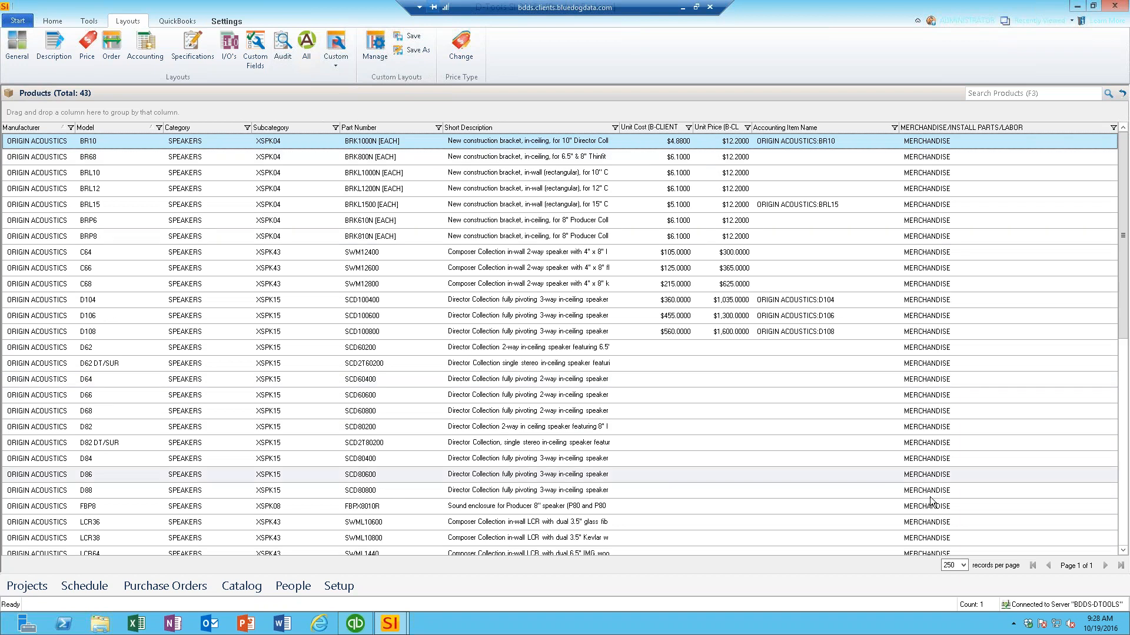
- Add the manufacturer CABLE to the product list's quick filter alongside ORIGIN ACOUSTICS
{"action": "left_click", "coordinate": [54, 21]}
{"action": "left_click", "coordinate": [104, 49]}
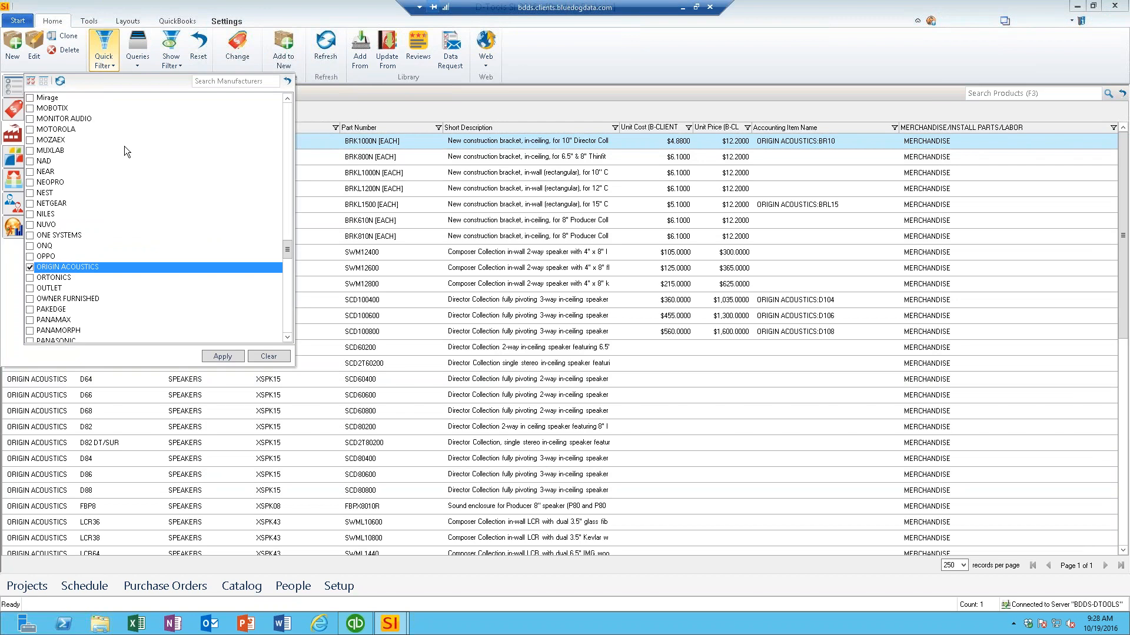
{"action": "key", "text": "c"}
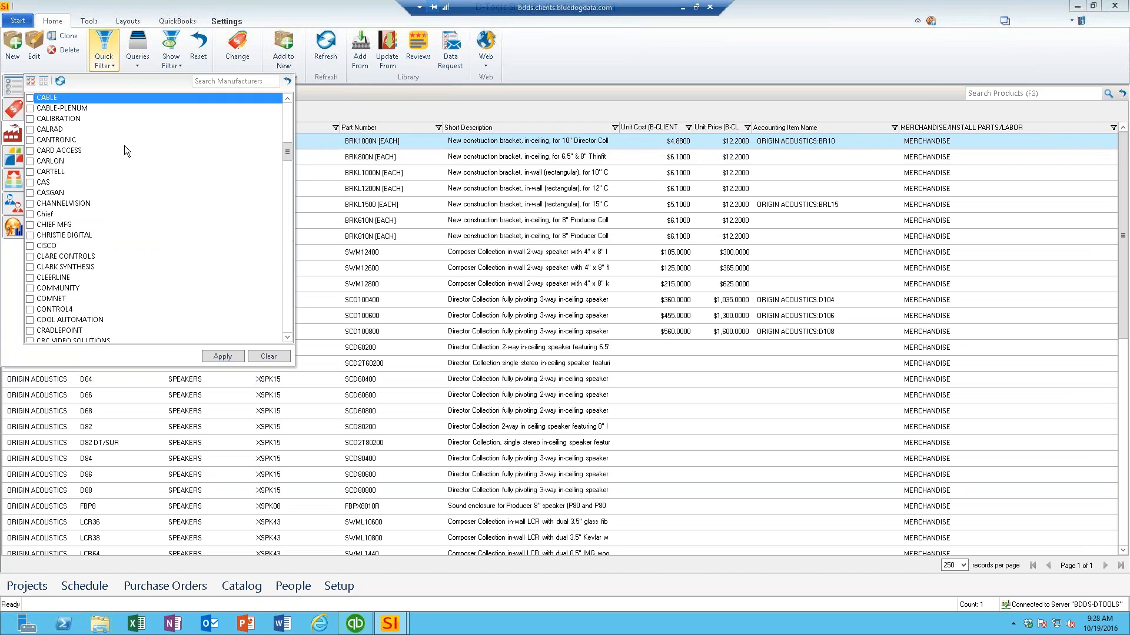
{"action": "left_click", "coordinate": [29, 97]}
{"action": "left_click", "coordinate": [219, 356]}
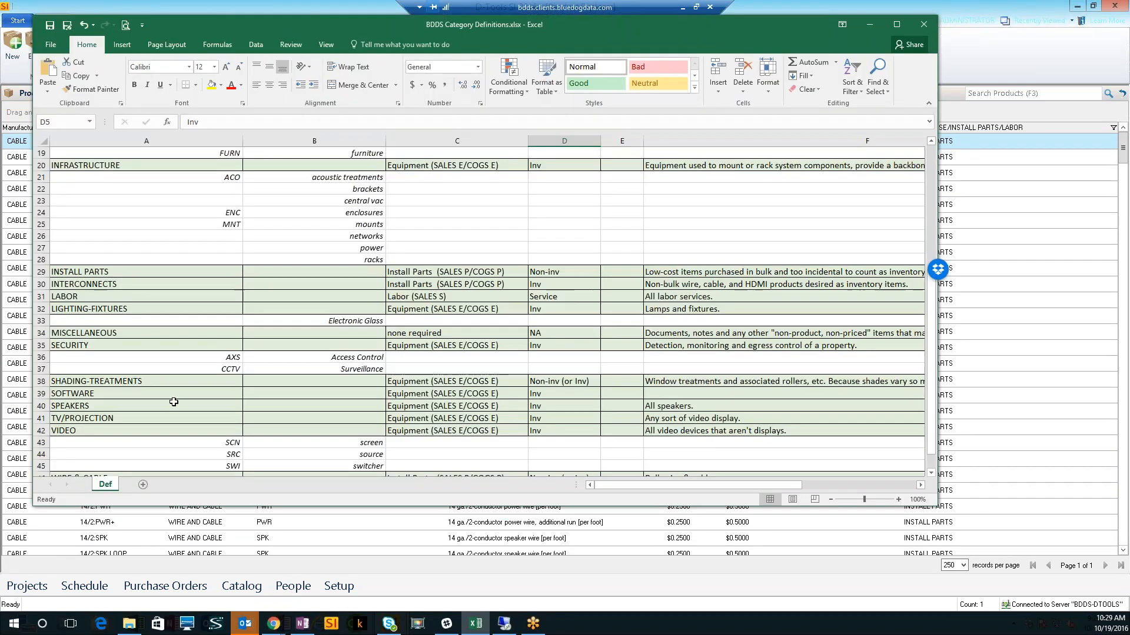
- Check the category definitions in BDDS Category Definitions.xlsx, minimize the workbook, and compare the MERCHANDISE/INSTALL PARTS/LABOR values of the cable and speaker products
{"action": "scroll", "coordinate": [177, 382], "scroll_direction": "down", "scroll_amount": 3}
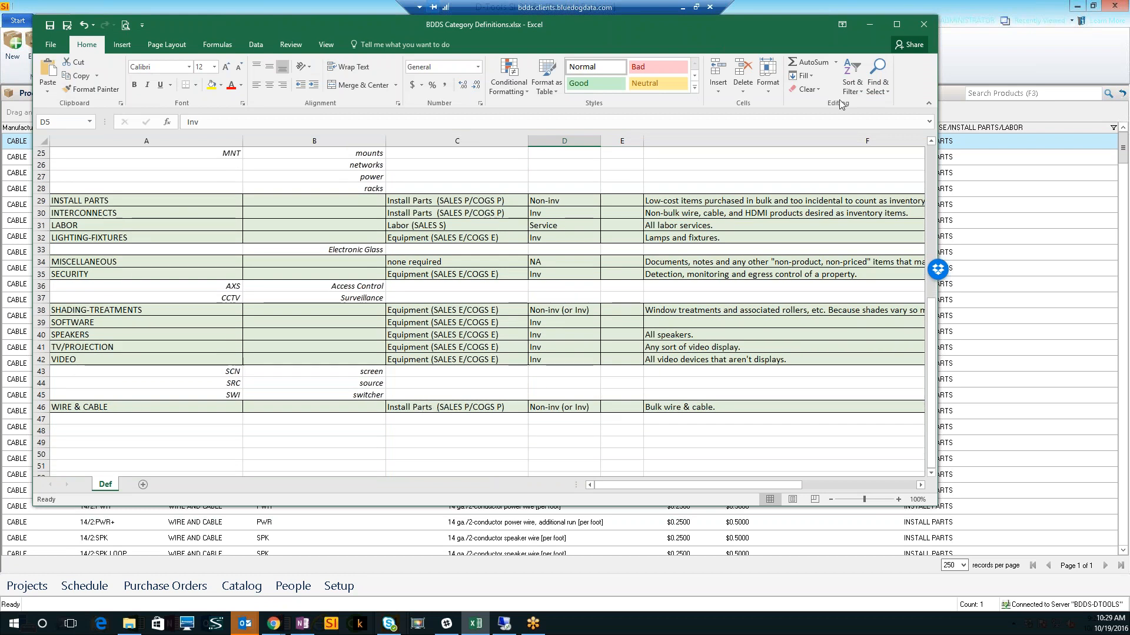
{"action": "left_click", "coordinate": [869, 24]}
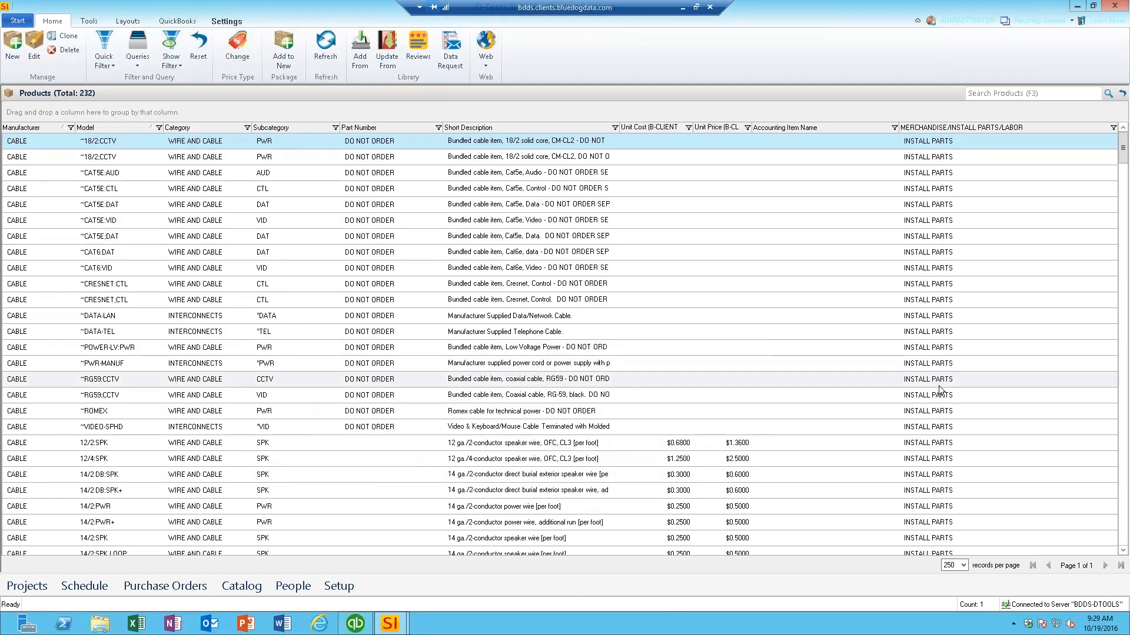
{"action": "scroll", "coordinate": [940, 389], "scroll_direction": "down", "scroll_amount": 12}
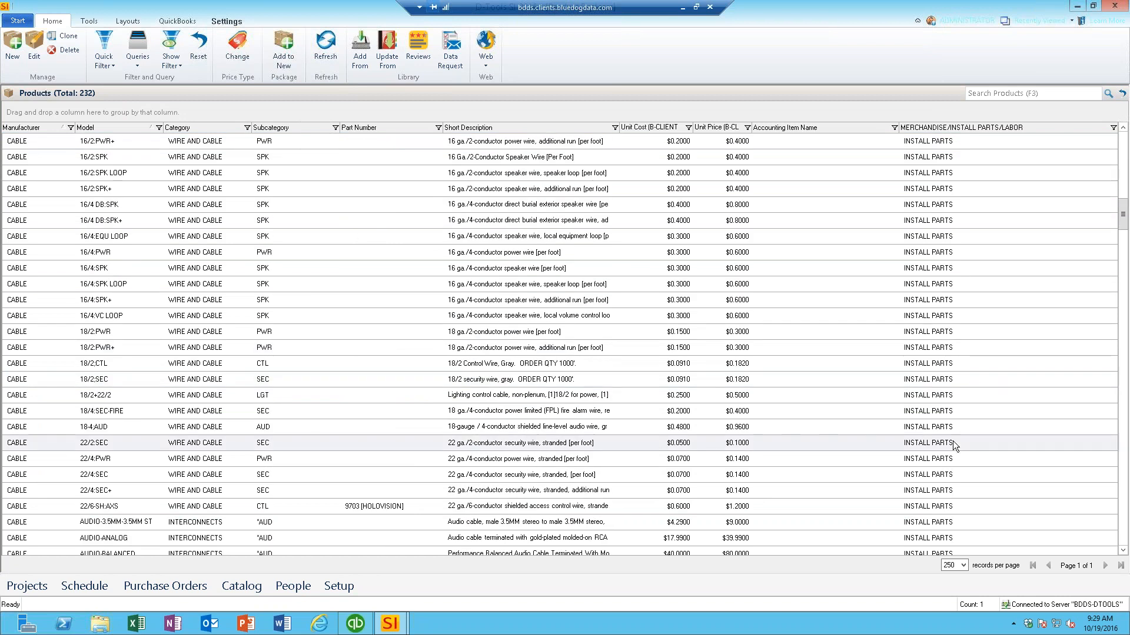
{"action": "scroll", "coordinate": [952, 442], "scroll_direction": "down", "scroll_amount": 20}
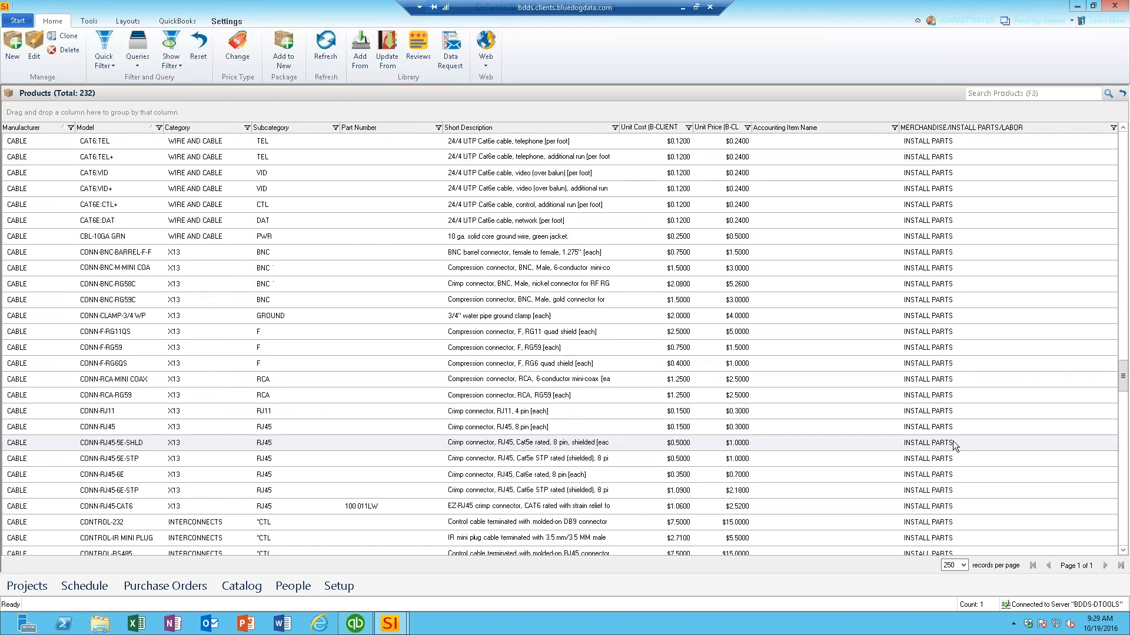
{"action": "scroll", "coordinate": [952, 442], "scroll_direction": "down", "scroll_amount": 20}
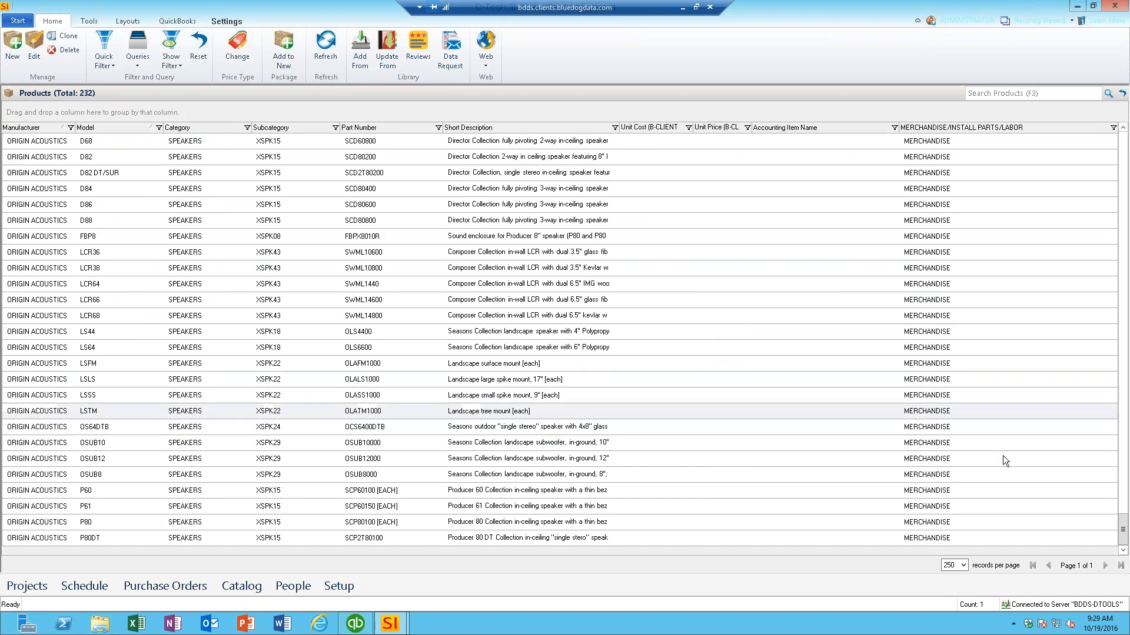
{"action": "scroll", "coordinate": [924, 271], "scroll_direction": "up", "scroll_amount": 6}
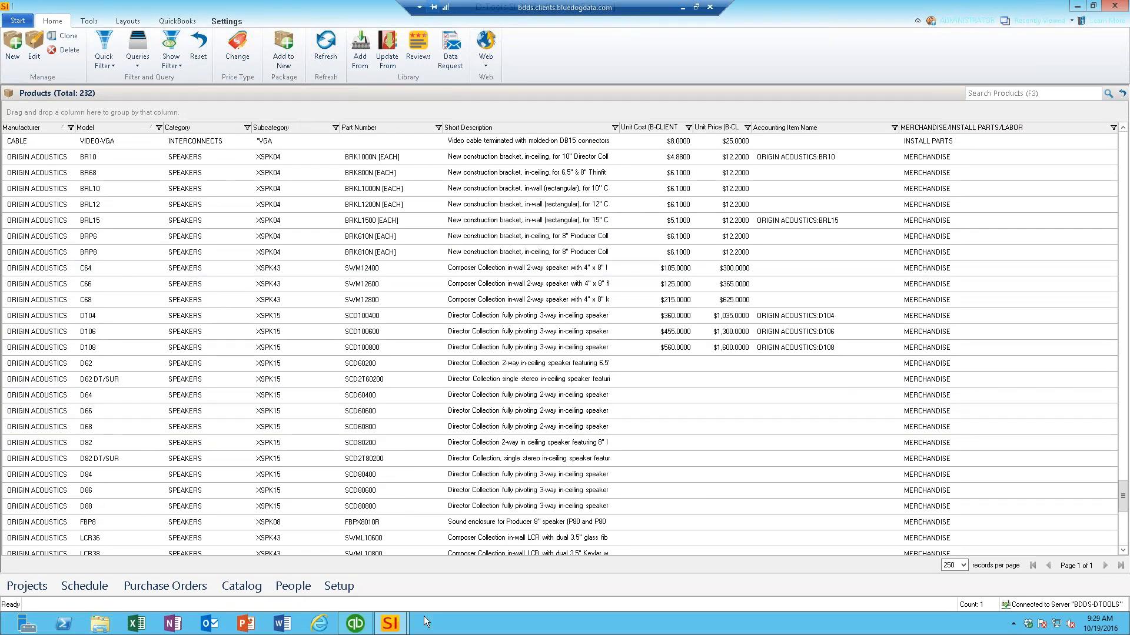
- Switch to the project window and search the catalog for product d104 to add to the project
{"action": "mouse_move", "coordinate": [390, 624]}
{"action": "left_click", "coordinate": [430, 577]}
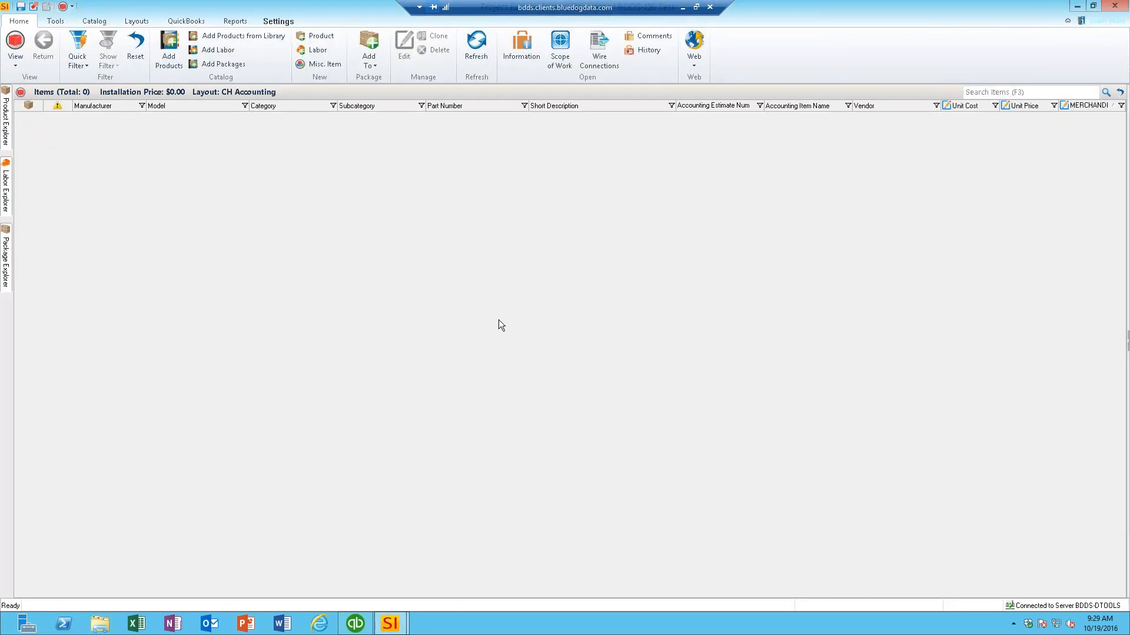
{"action": "left_click", "coordinate": [169, 54]}
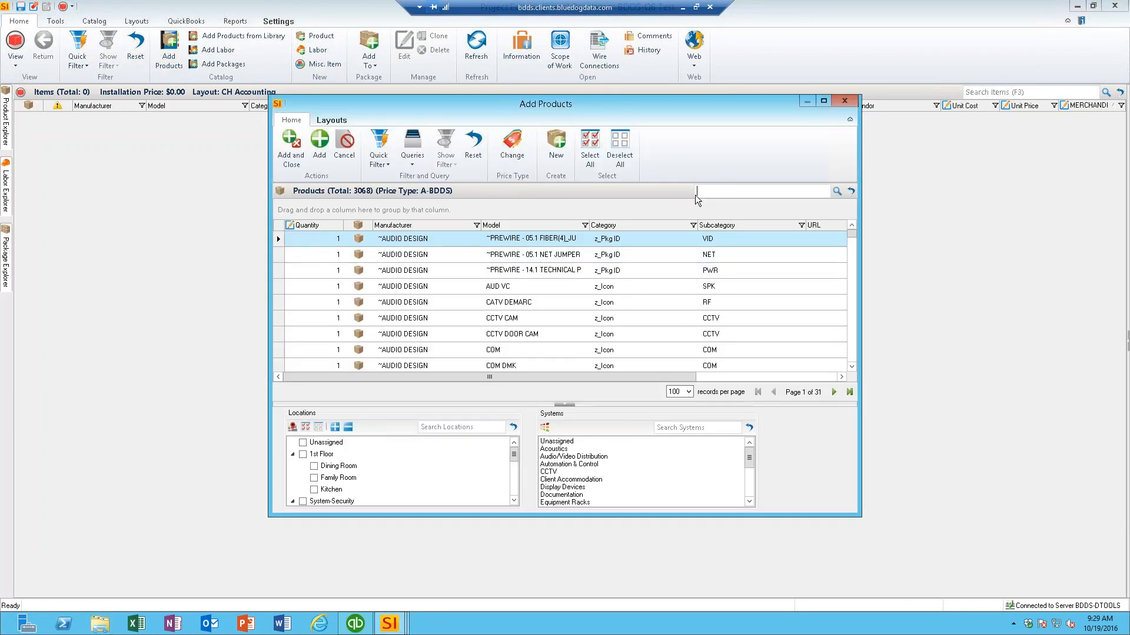
{"action": "type", "text": "d104"}
{"action": "key", "text": "Return"}
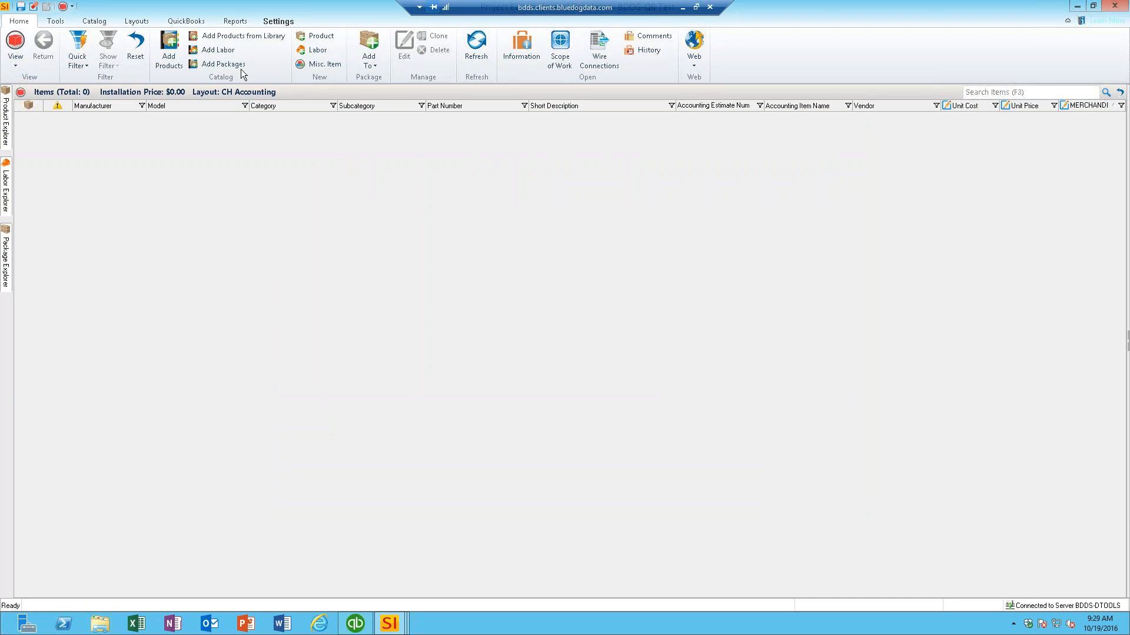
{"action": "left_click", "coordinate": [168, 62]}
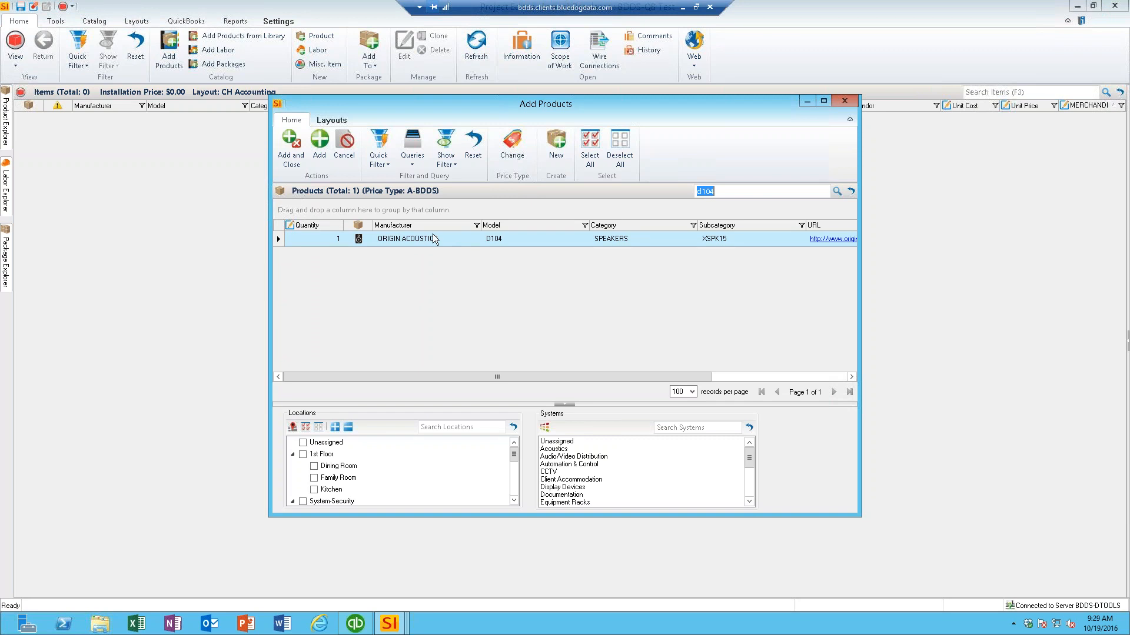
- Add 2 D104 speakers to the Dining Room under the Audio/Video Distribution system, including the BR10 accessory
{"action": "left_click", "coordinate": [334, 237]}
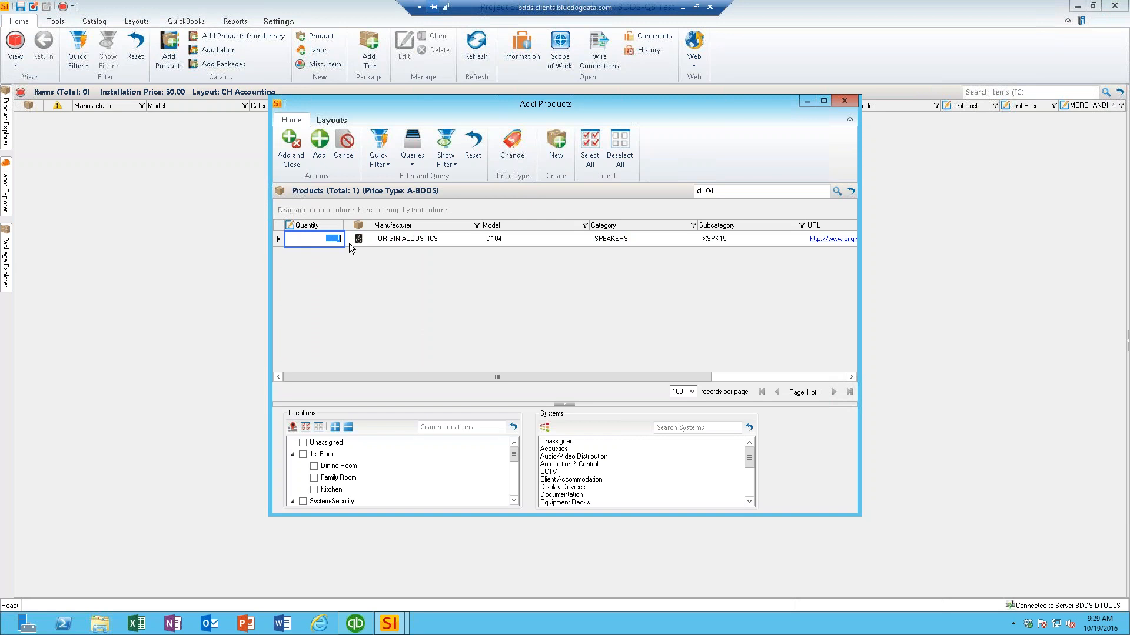
{"action": "type", "text": "2"}
{"action": "left_click", "coordinate": [314, 466]}
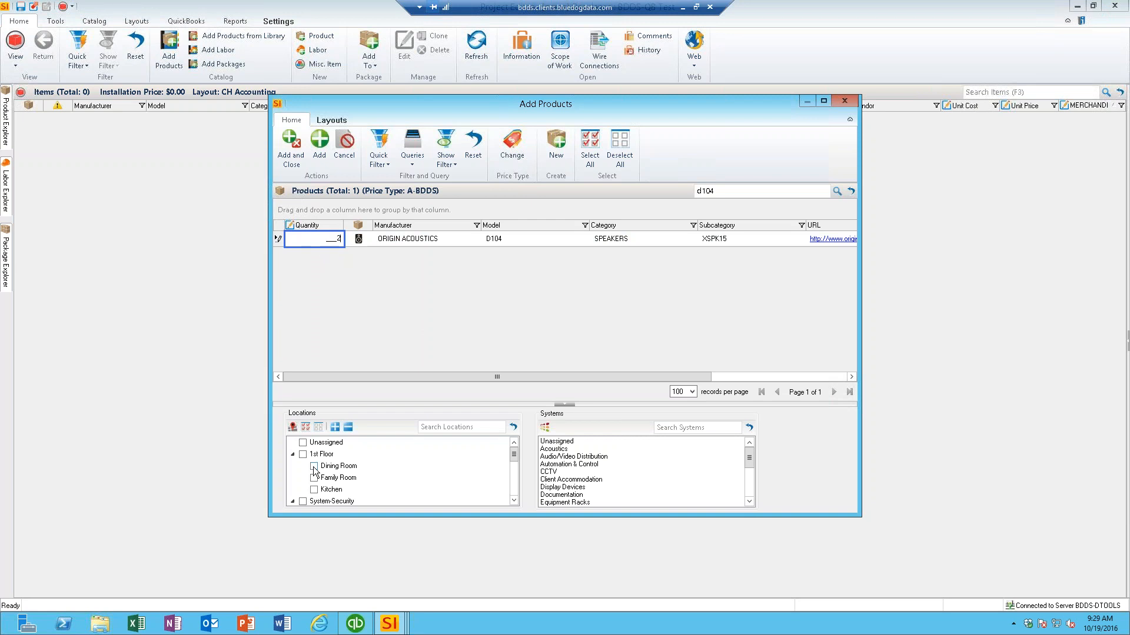
{"action": "left_click", "coordinate": [565, 457]}
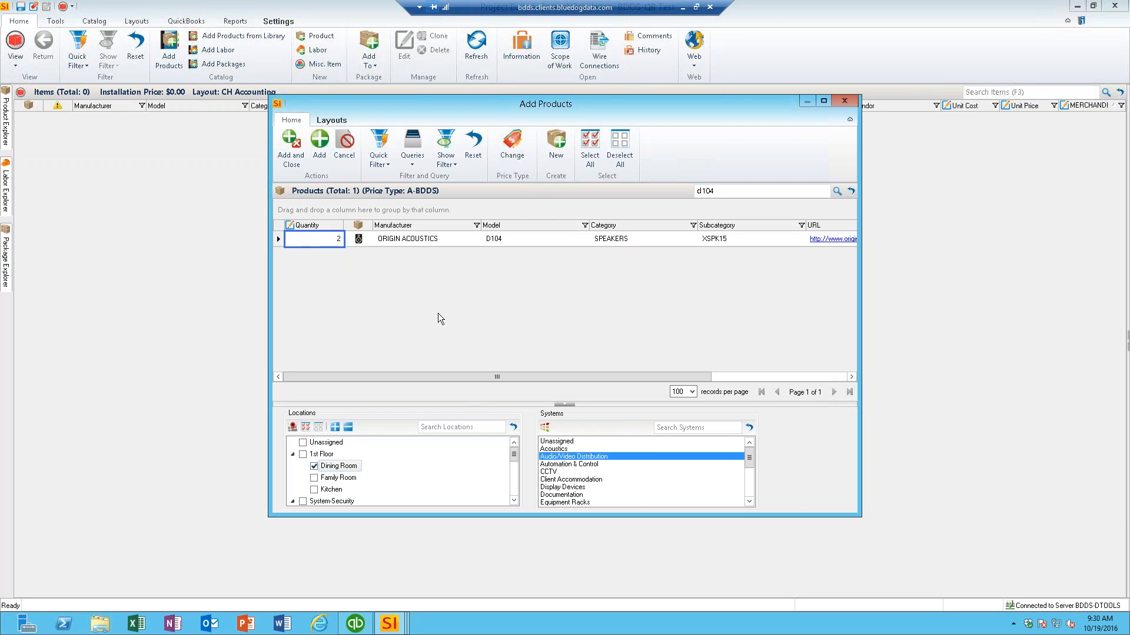
{"action": "left_click", "coordinate": [284, 164]}
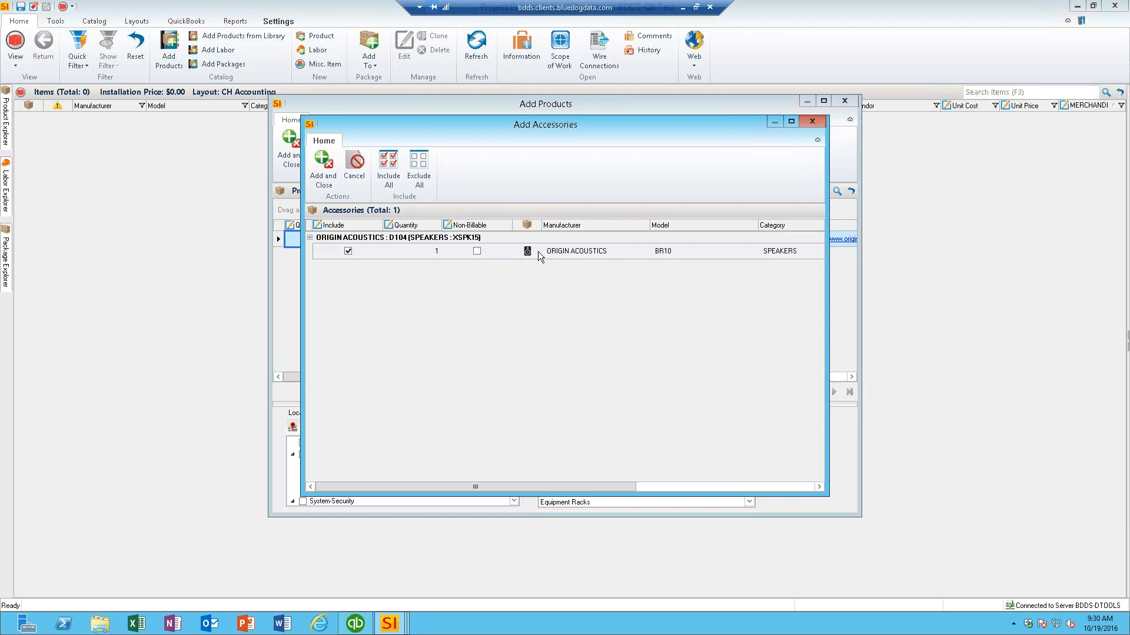
{"action": "left_click", "coordinate": [323, 168]}
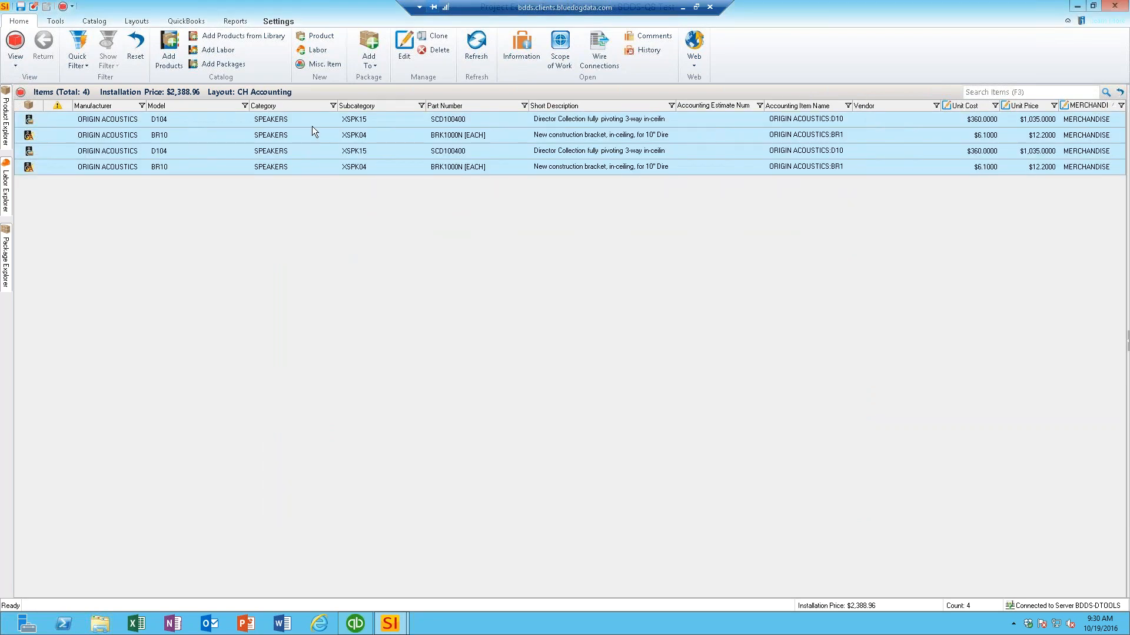
- Examine the D104 speaker items and their linked BR10 accessories in the project's item list
{"action": "left_click", "coordinate": [313, 125]}
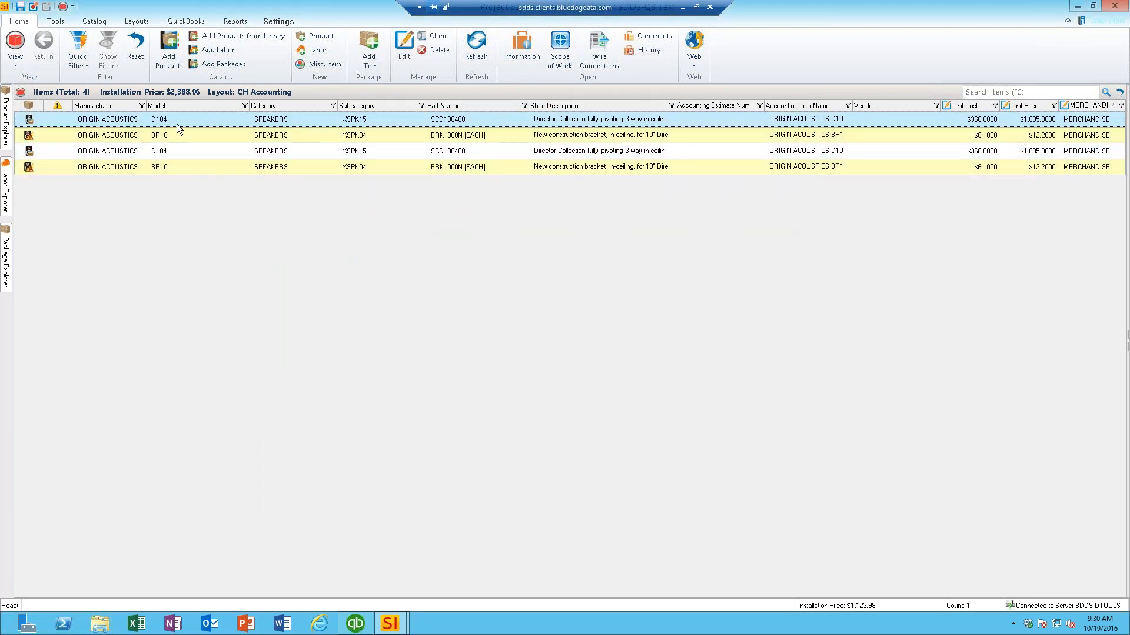
{"action": "left_click", "coordinate": [177, 152]}
{"action": "left_click", "coordinate": [192, 137]}
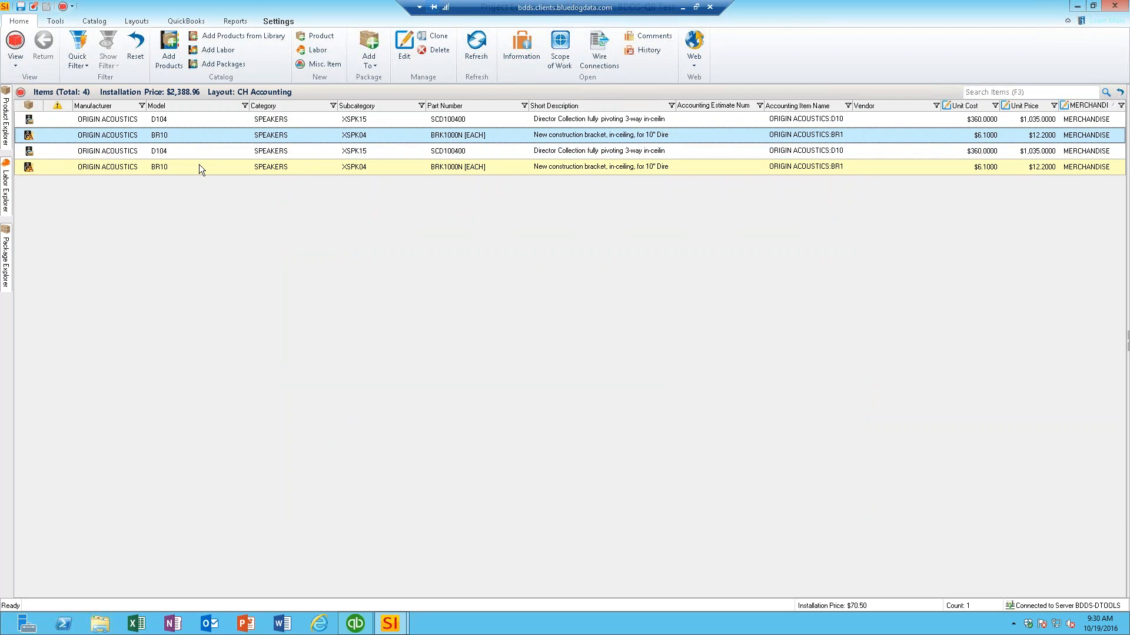
{"action": "left_click", "coordinate": [199, 168]}
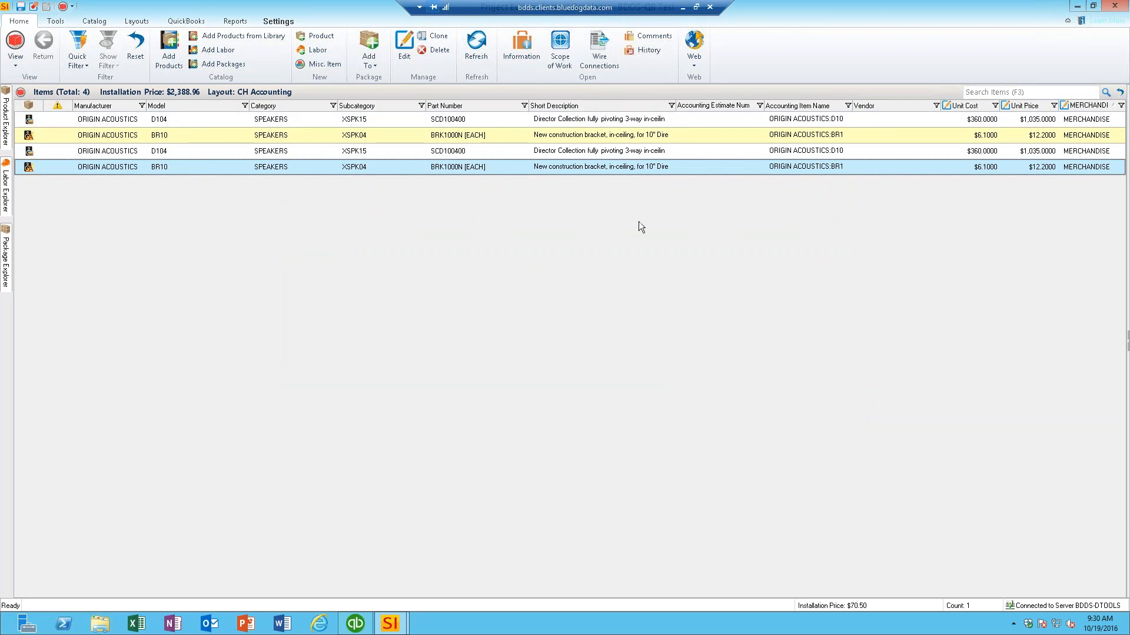
- Add the package Prewire - 02.1 SPK_Pair to the Dining Room under the Prewire - Audio/Video/Control system
{"action": "left_click", "coordinate": [234, 67]}
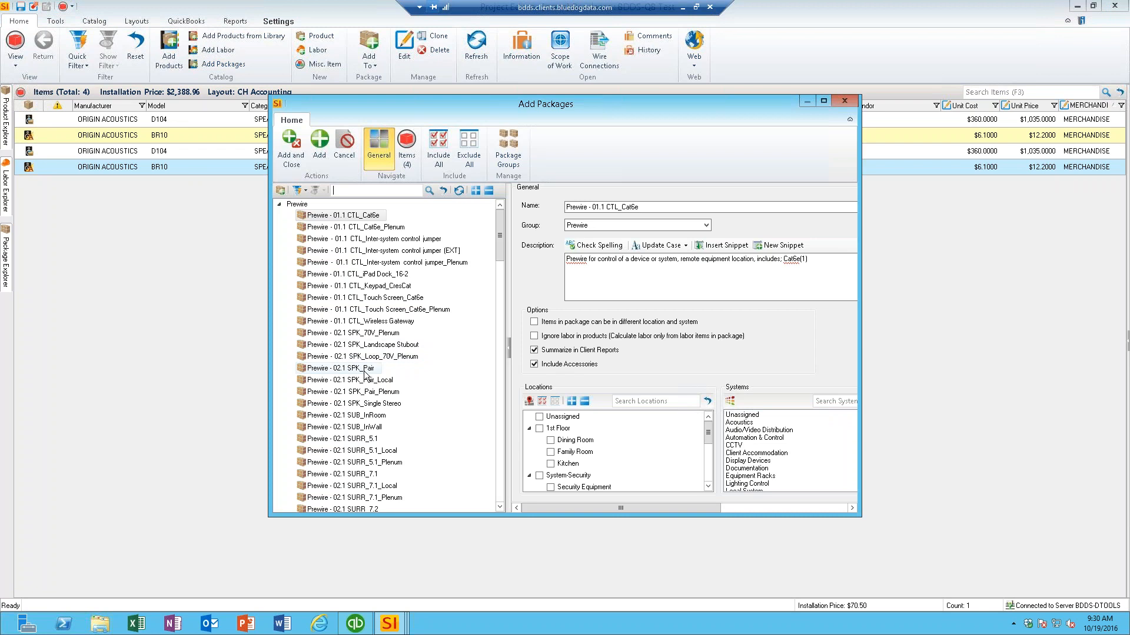
{"action": "left_click", "coordinate": [351, 369]}
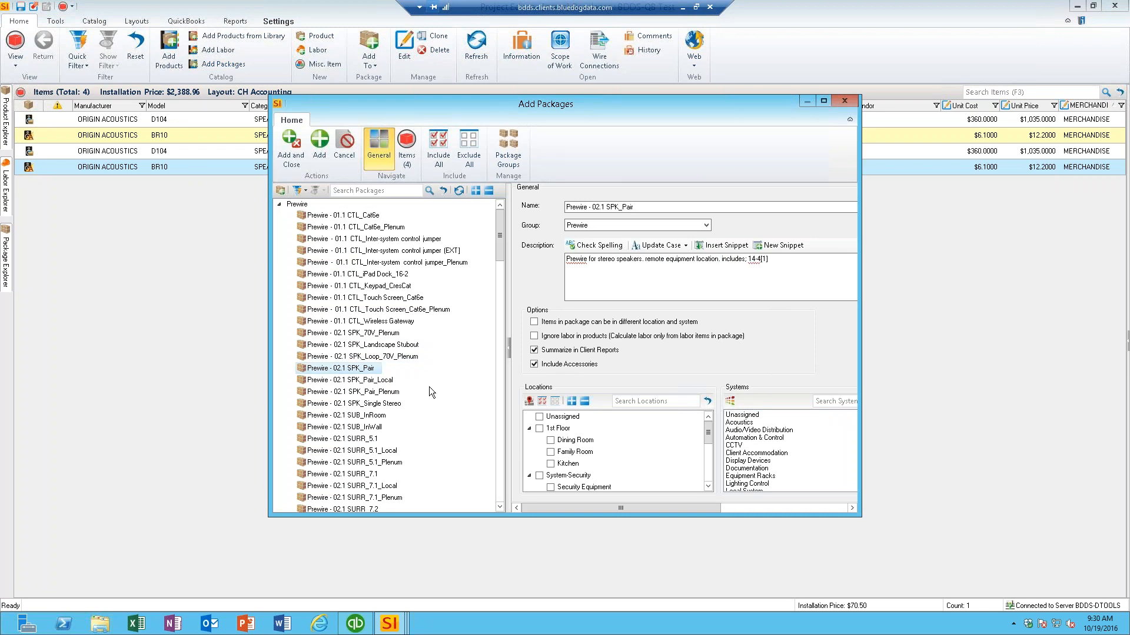
{"action": "left_click", "coordinate": [789, 462]}
{"action": "left_click", "coordinate": [743, 469]}
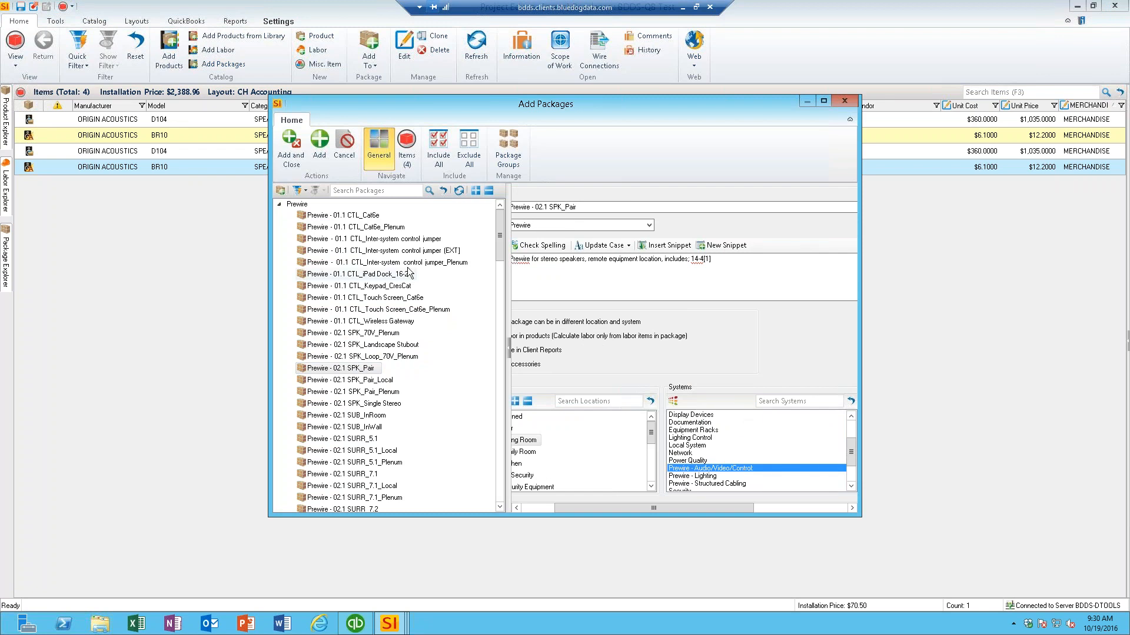
{"action": "left_click", "coordinate": [289, 157]}
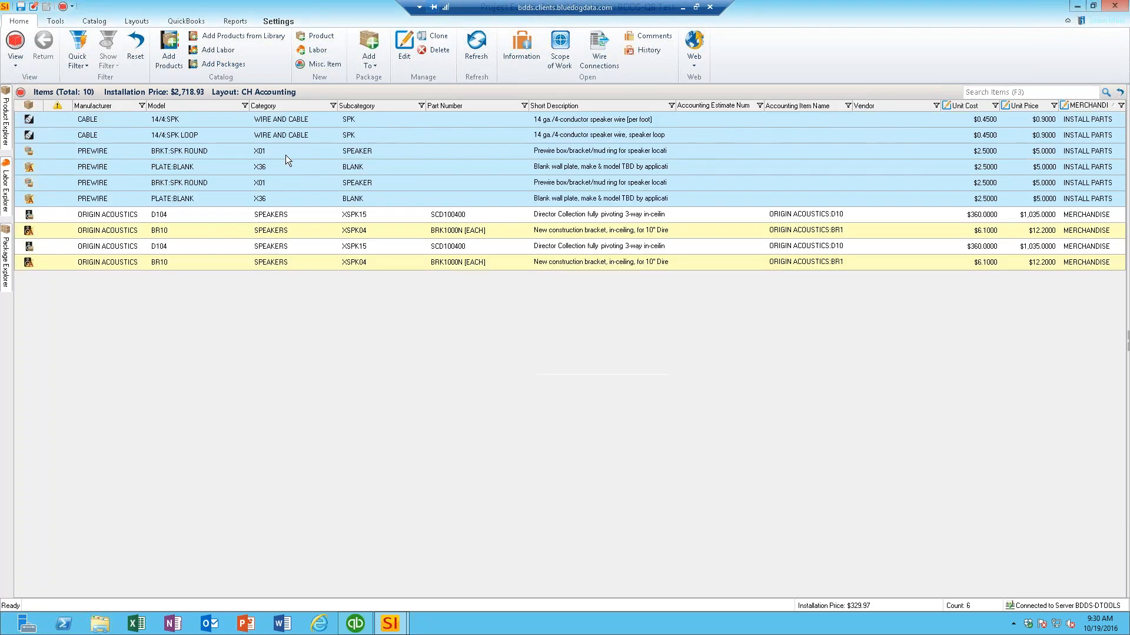
- Compare the accounting item names of the cable, D104 speaker and BR10 bracket entries in the project's item list
{"action": "left_click", "coordinate": [297, 214]}
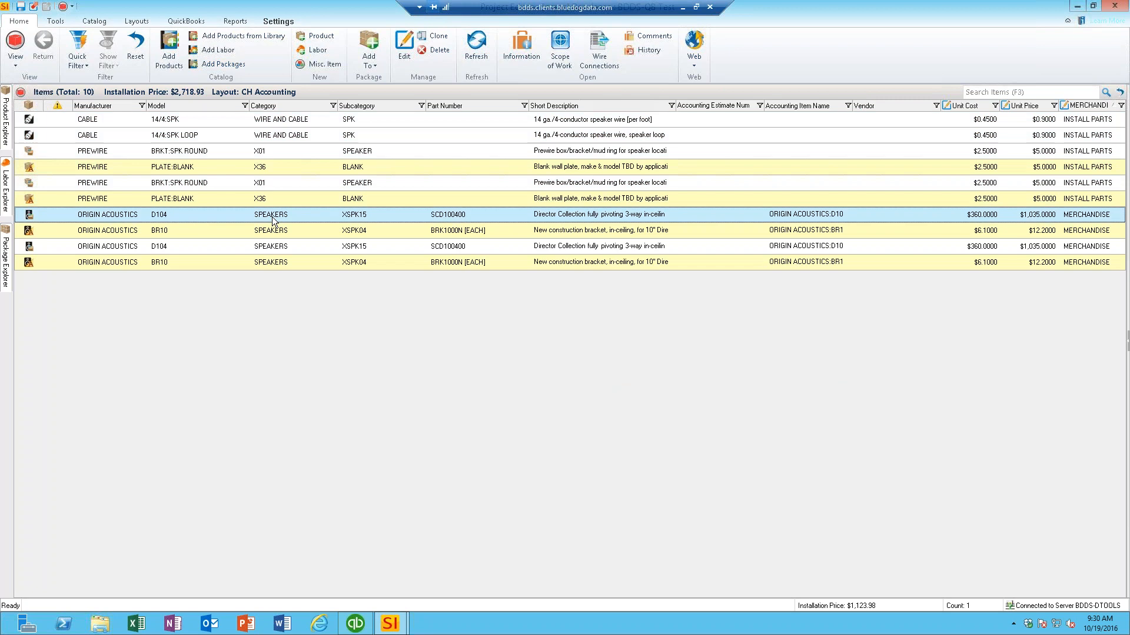
{"action": "left_click", "coordinate": [176, 121]}
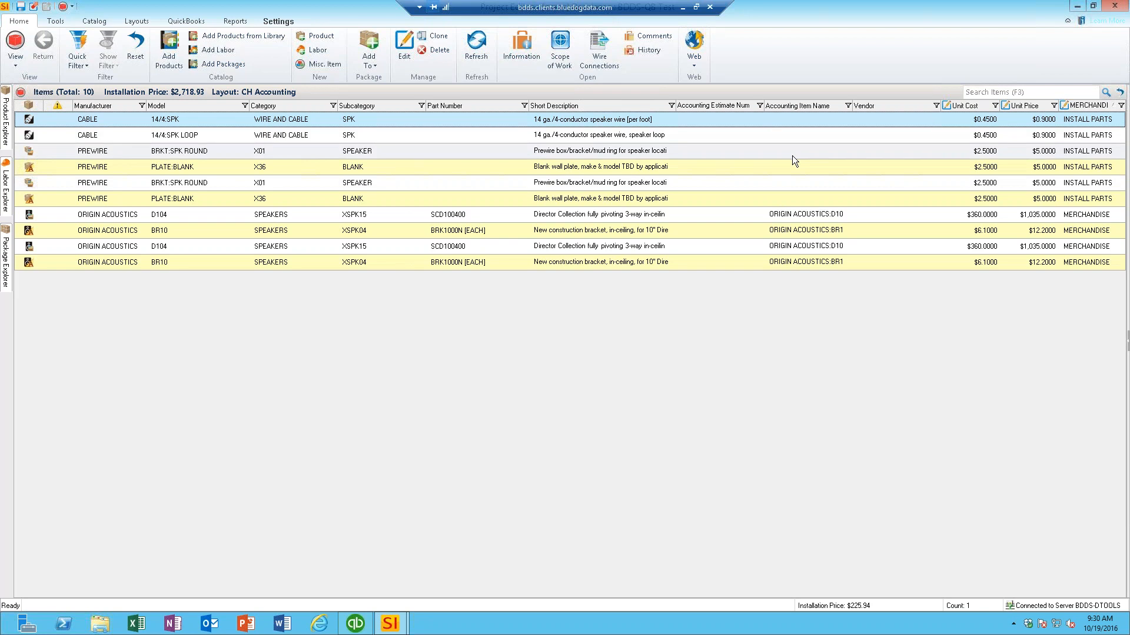
{"action": "left_click", "coordinate": [804, 214]}
{"action": "left_click", "coordinate": [807, 230]}
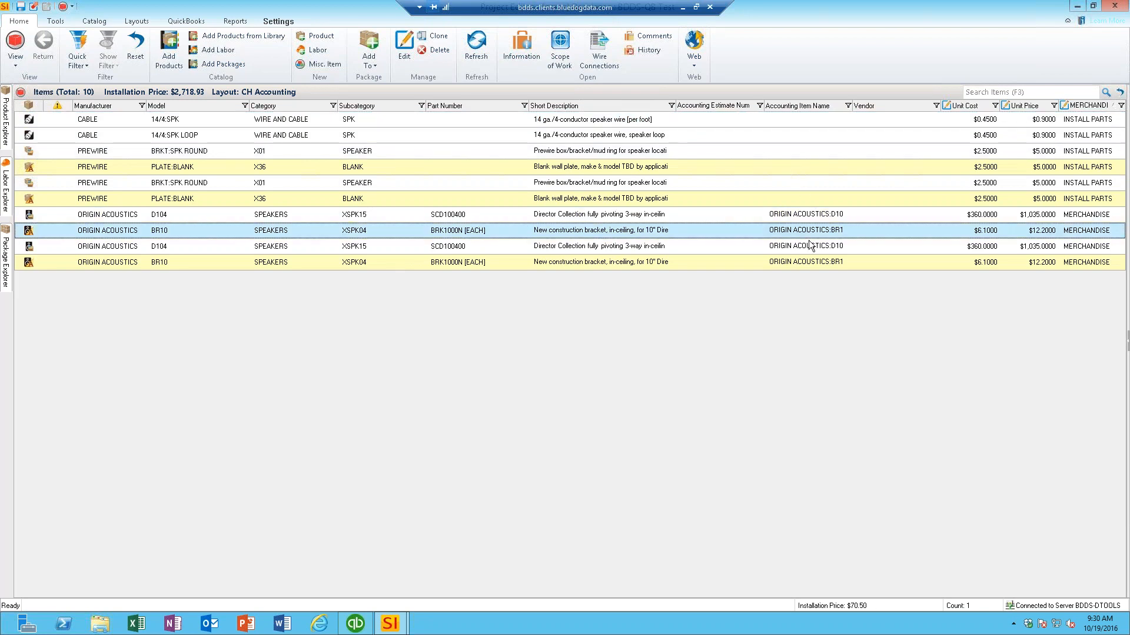
{"action": "left_click", "coordinate": [807, 262]}
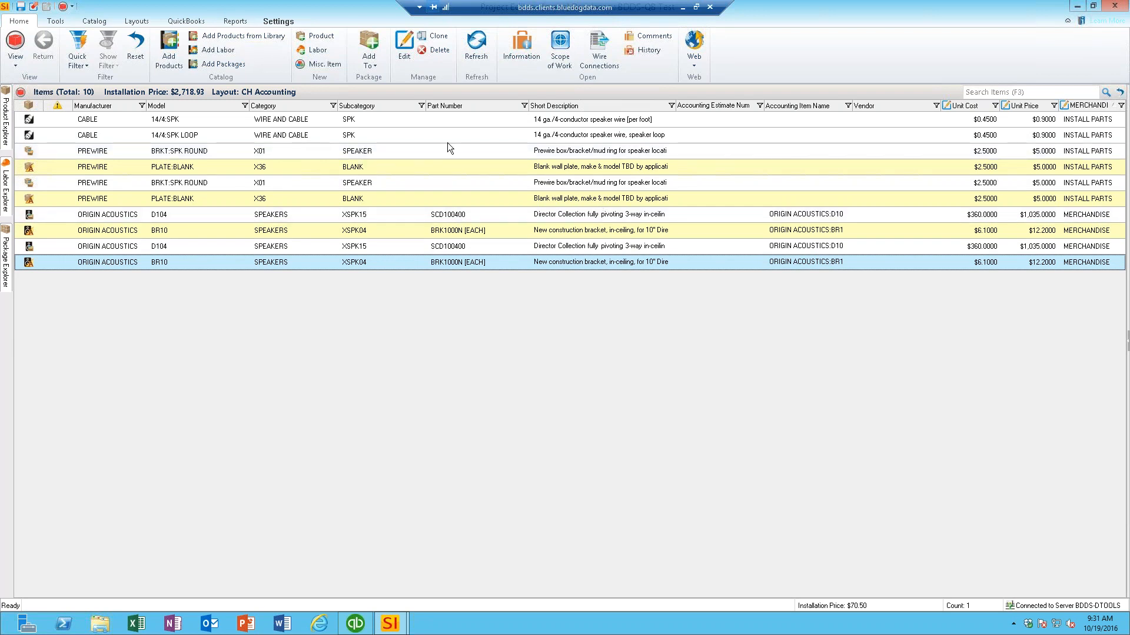
- Run the uncategorized AD Billing Report for the project
{"action": "left_click", "coordinate": [236, 22]}
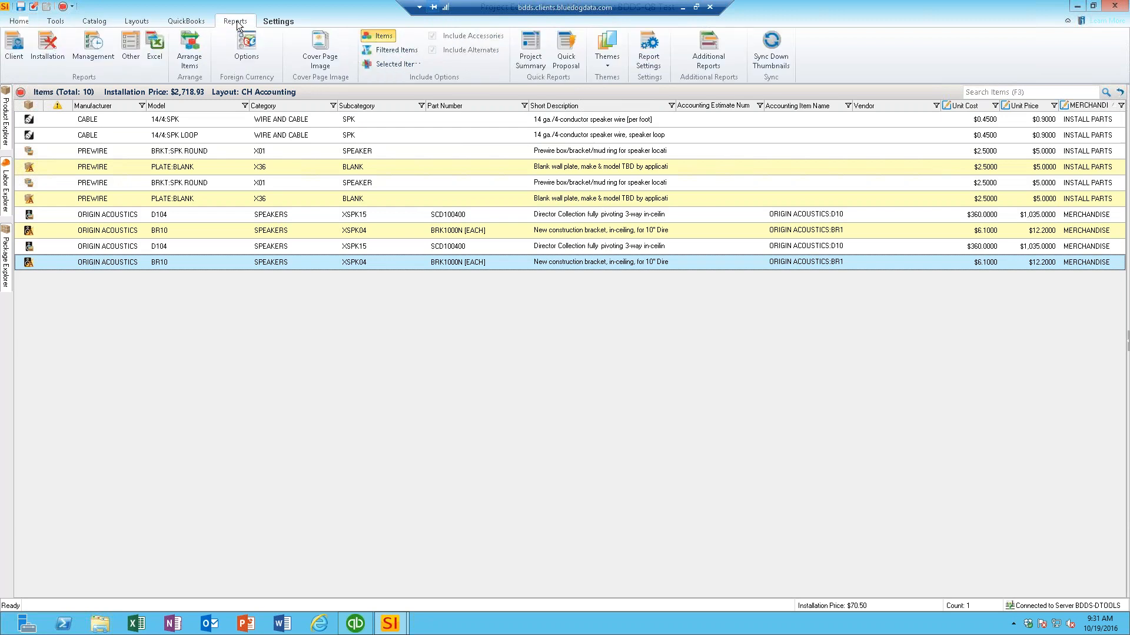
{"action": "left_click", "coordinate": [130, 51]}
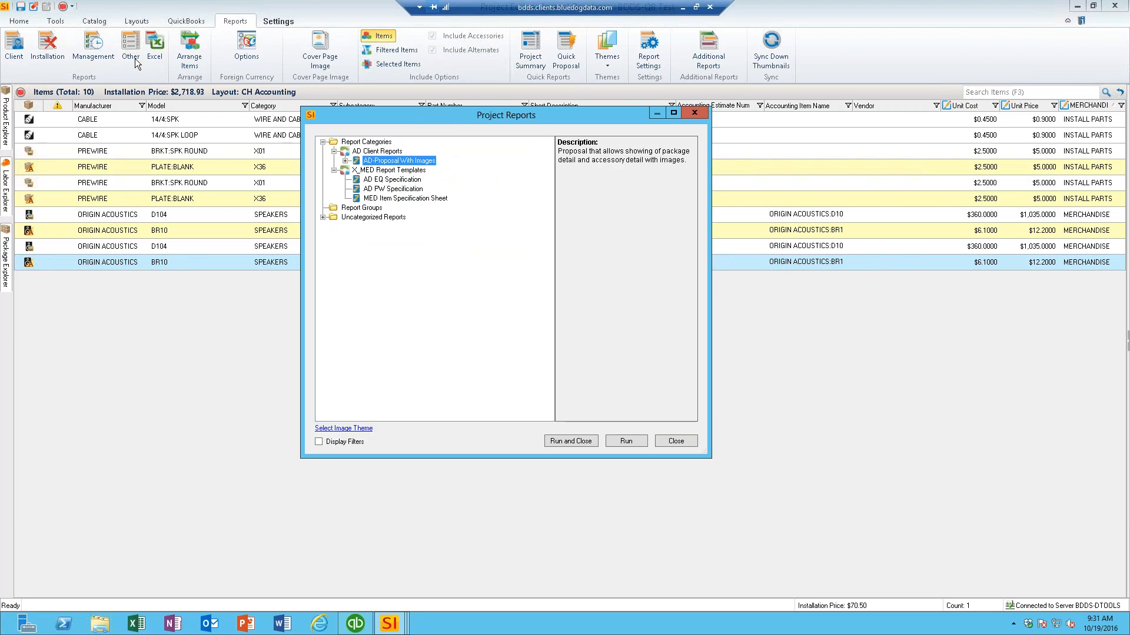
{"action": "left_click", "coordinate": [323, 217]}
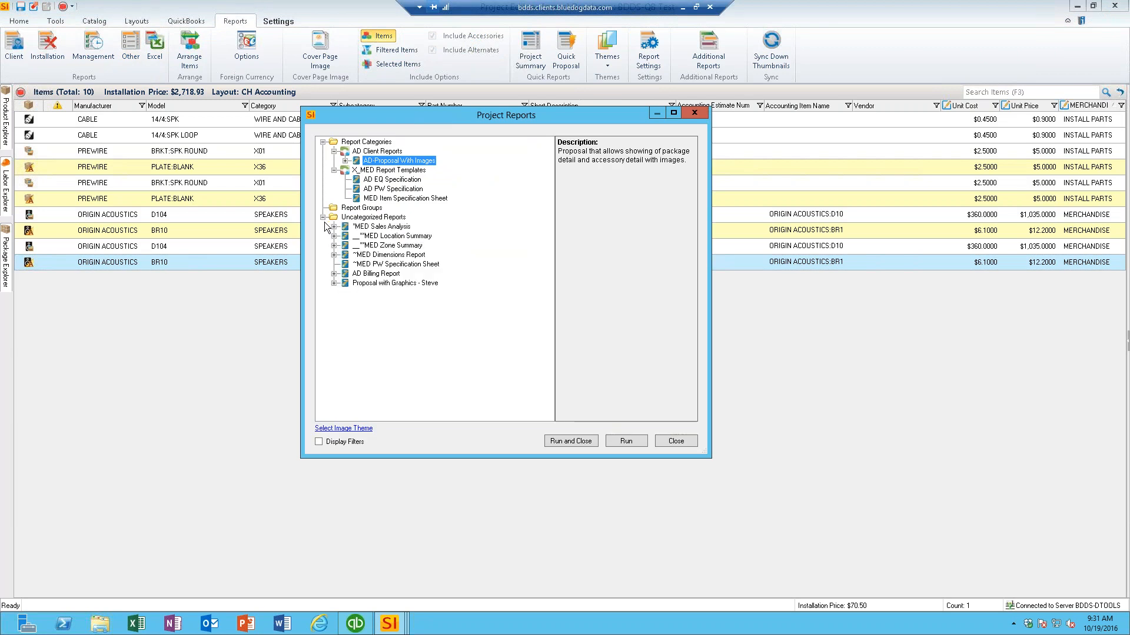
{"action": "left_click", "coordinate": [376, 276]}
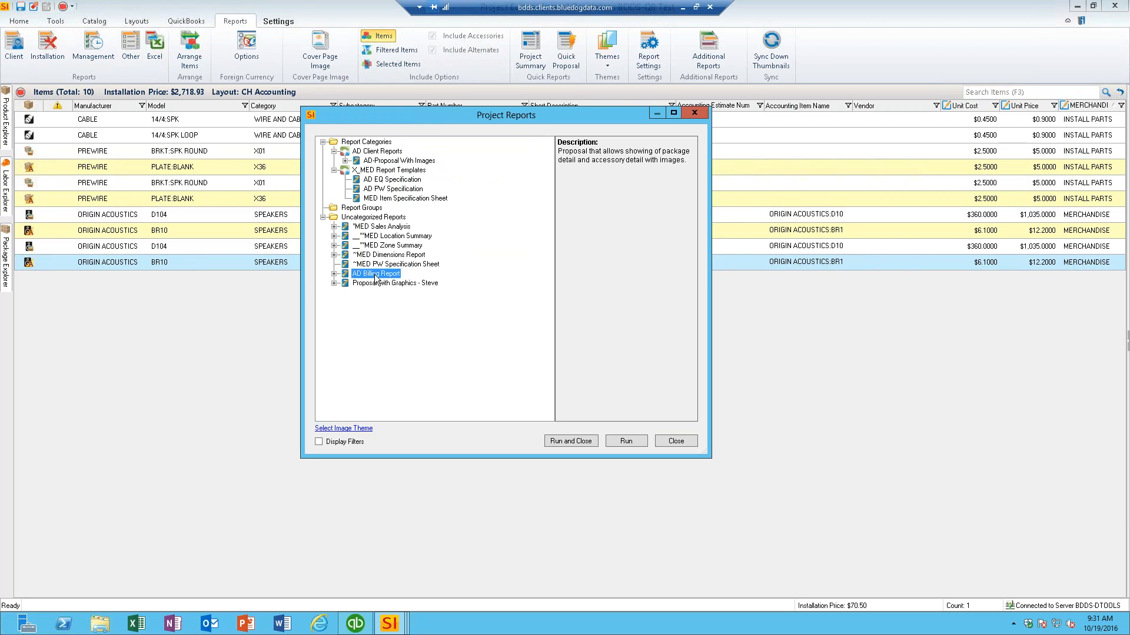
{"action": "left_click", "coordinate": [556, 441]}
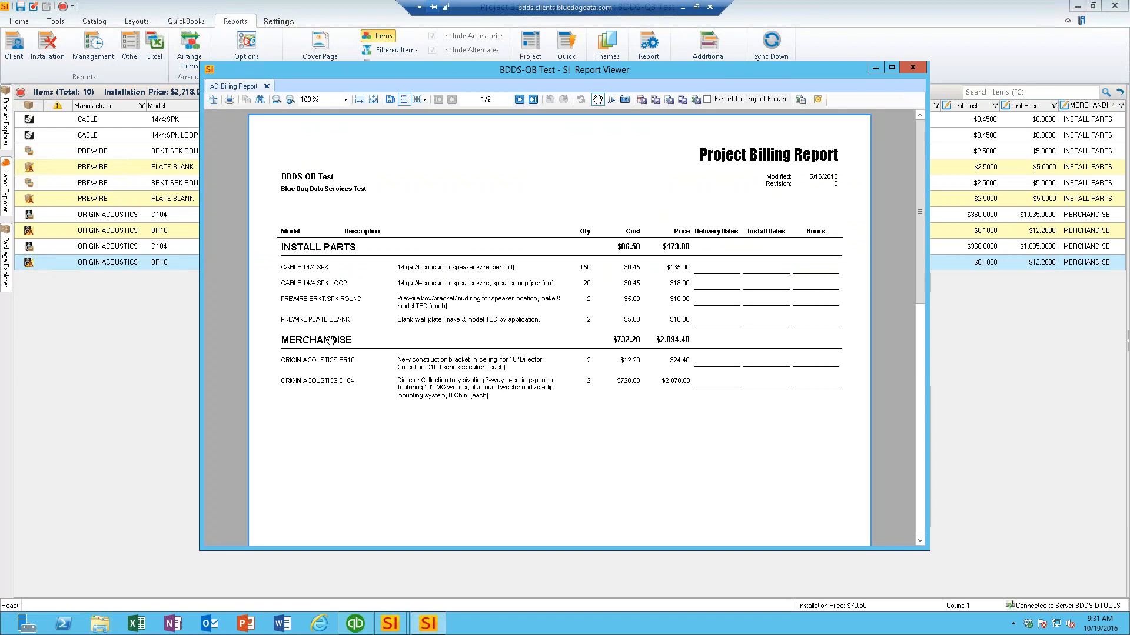
- Examine the billing report's INSTALL PARTS and MERCHANDISE groups and its project summary of equipment, miscellaneous parts and labor
{"action": "scroll", "coordinate": [447, 400], "scroll_direction": "down", "scroll_amount": 10}
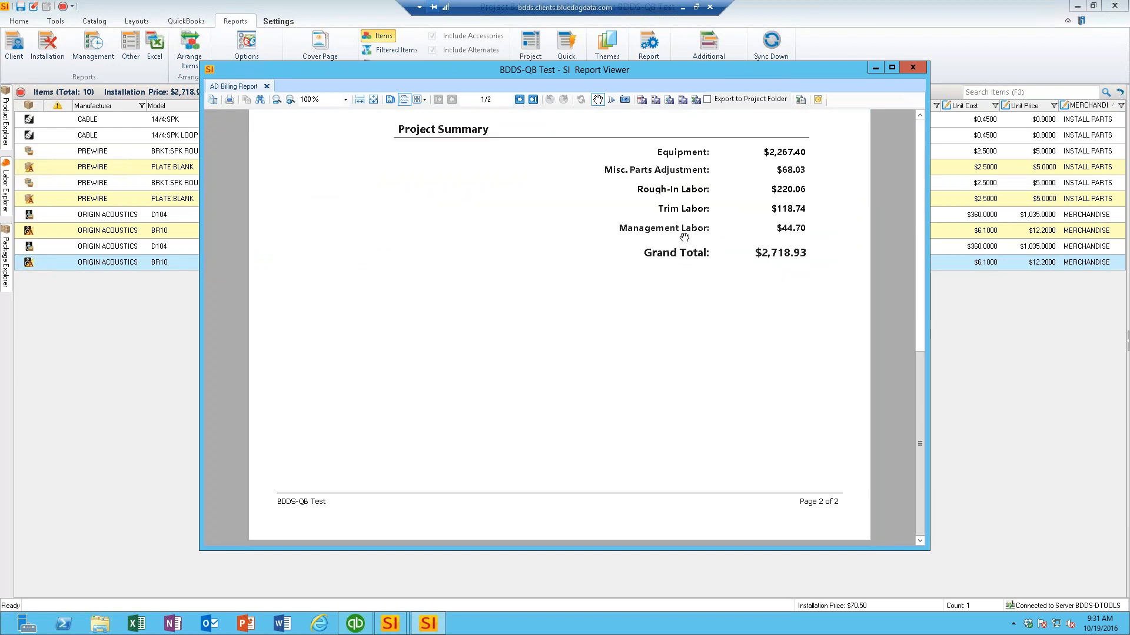
{"action": "scroll", "coordinate": [686, 261], "scroll_direction": "up", "scroll_amount": 10}
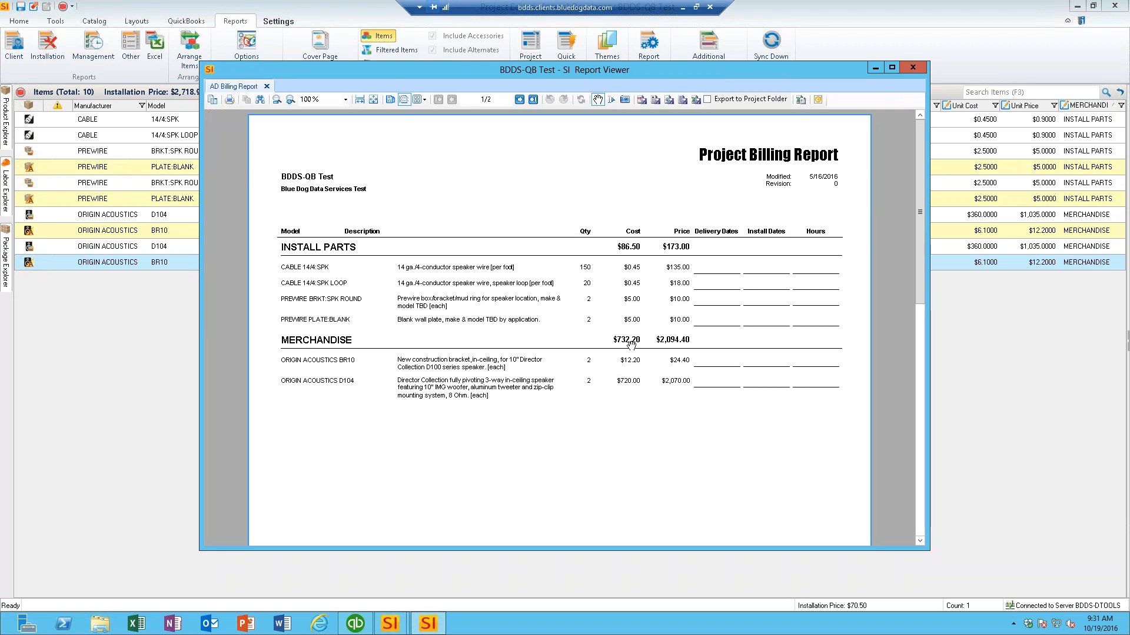
{"action": "scroll", "coordinate": [650, 410], "scroll_direction": "down", "scroll_amount": 12}
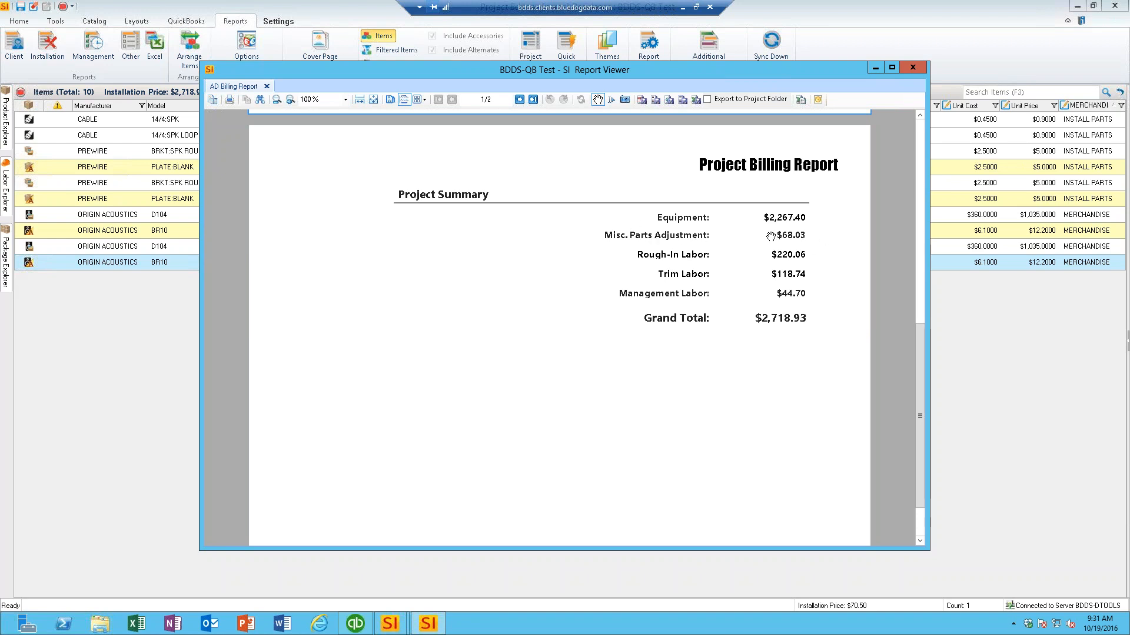
- Switch to QuickBooks, check the INSTALLPARTS, MISCPARTS and labor entries in the Item List, and minimize the window
{"action": "left_click", "coordinate": [347, 628]}
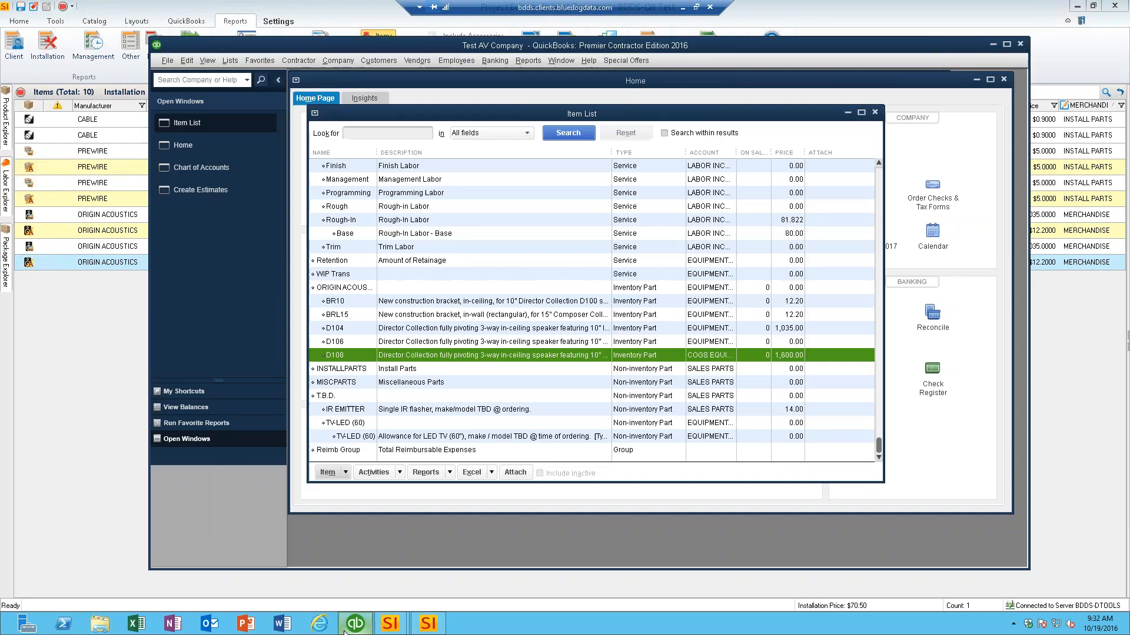
{"action": "left_click", "coordinate": [360, 370]}
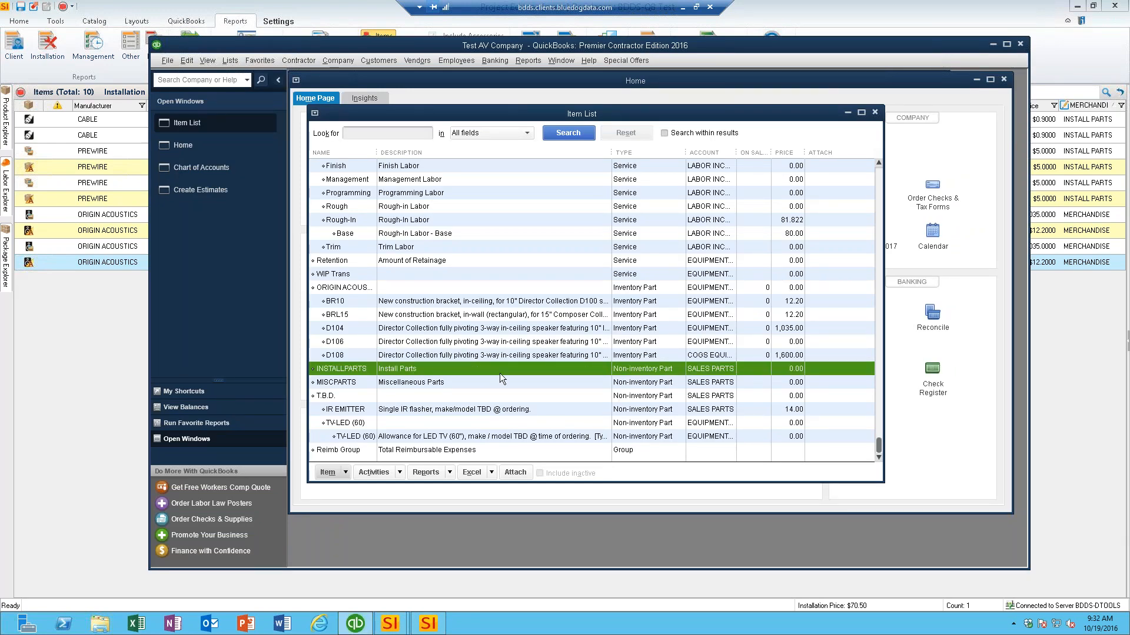
{"action": "left_click", "coordinate": [347, 383]}
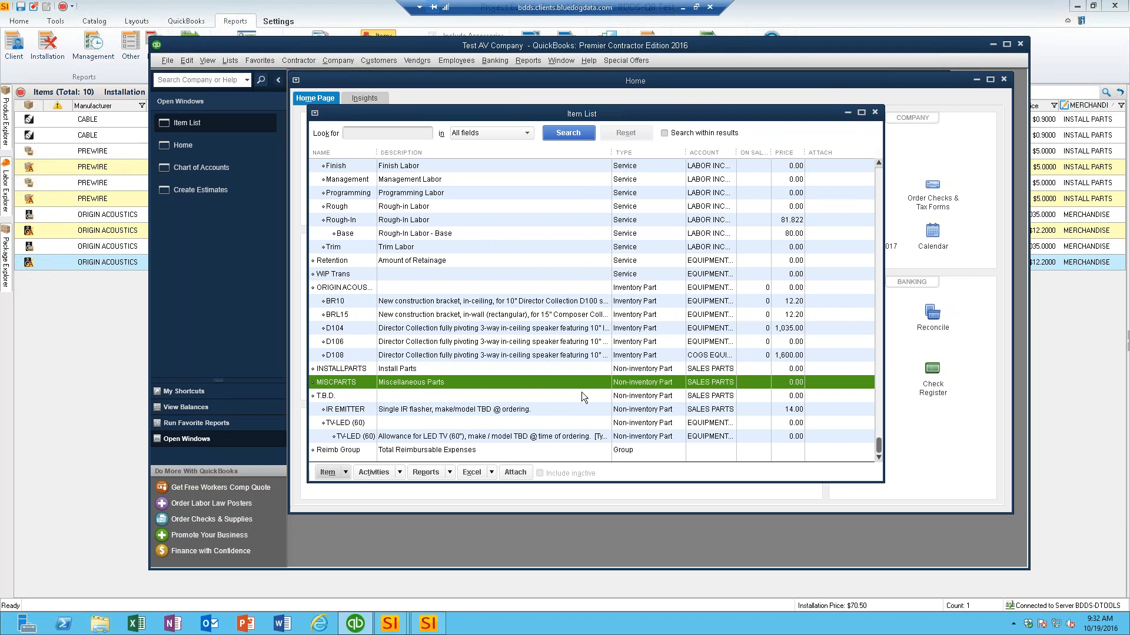
{"action": "scroll", "coordinate": [558, 394], "scroll_direction": "up", "scroll_amount": 2}
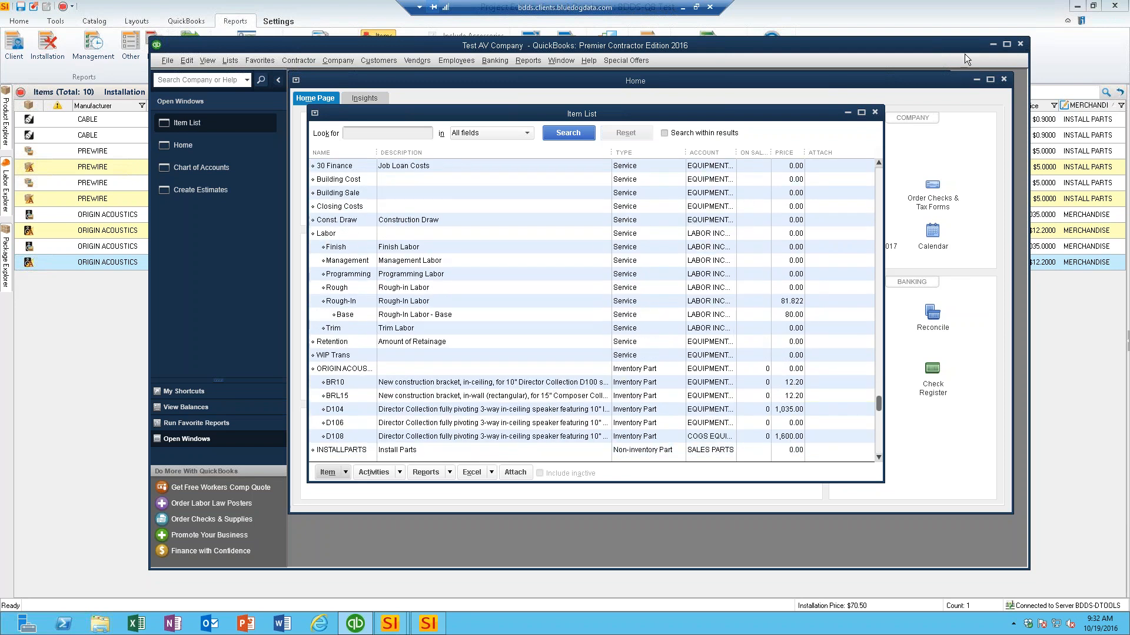
{"action": "left_click", "coordinate": [991, 43]}
- Compare the billing report's group prices with its project summary, close the report, and select the first D104 speaker in the project
{"action": "scroll", "coordinate": [603, 350], "scroll_direction": "up", "scroll_amount": 5}
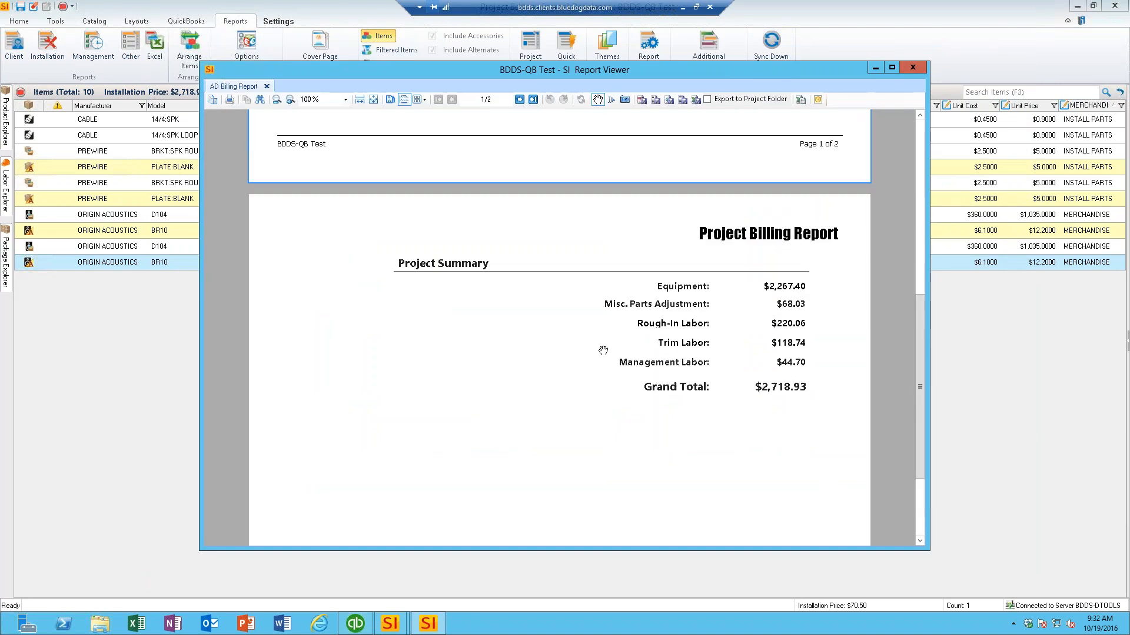
{"action": "scroll", "coordinate": [603, 350], "scroll_direction": "up", "scroll_amount": 3}
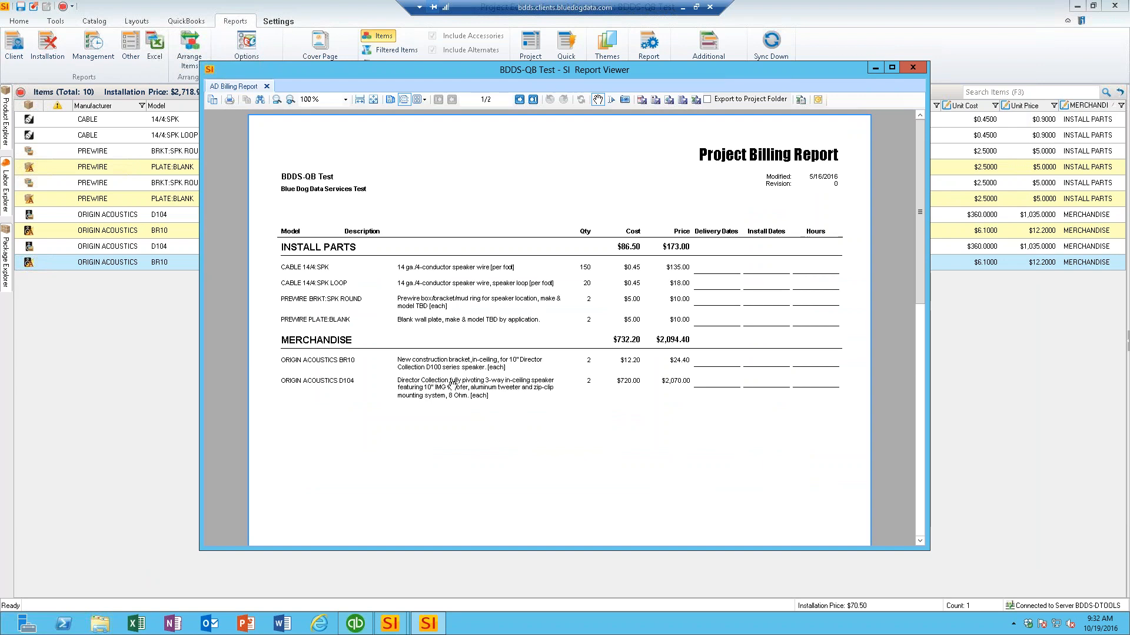
{"action": "scroll", "coordinate": [434, 346], "scroll_direction": "down", "scroll_amount": 8}
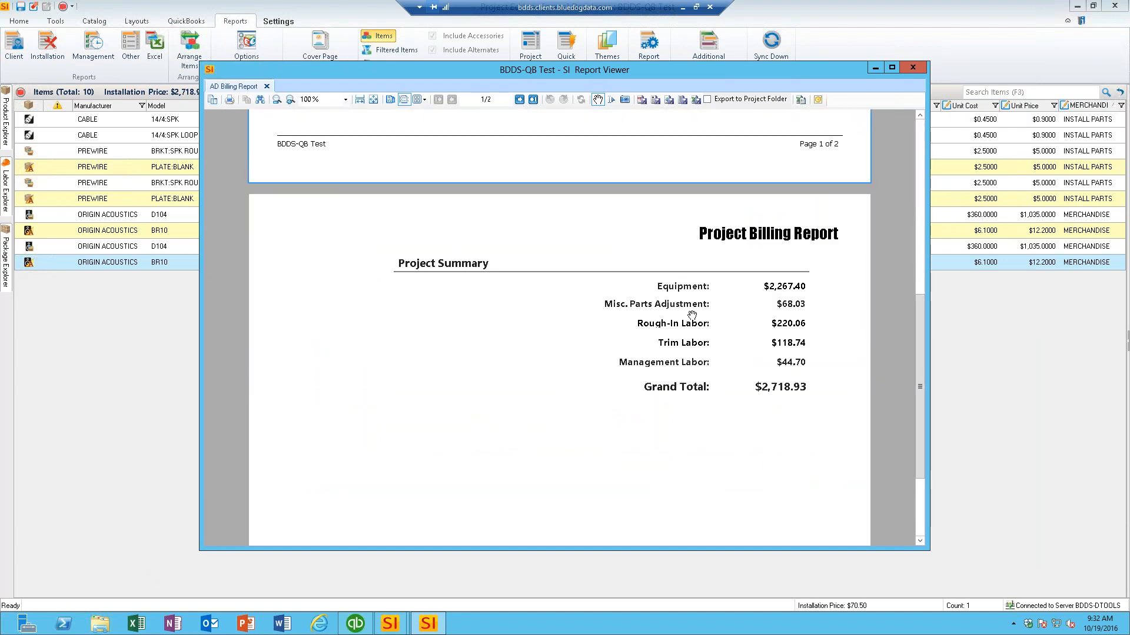
{"action": "scroll", "coordinate": [534, 393], "scroll_direction": "up", "scroll_amount": 8}
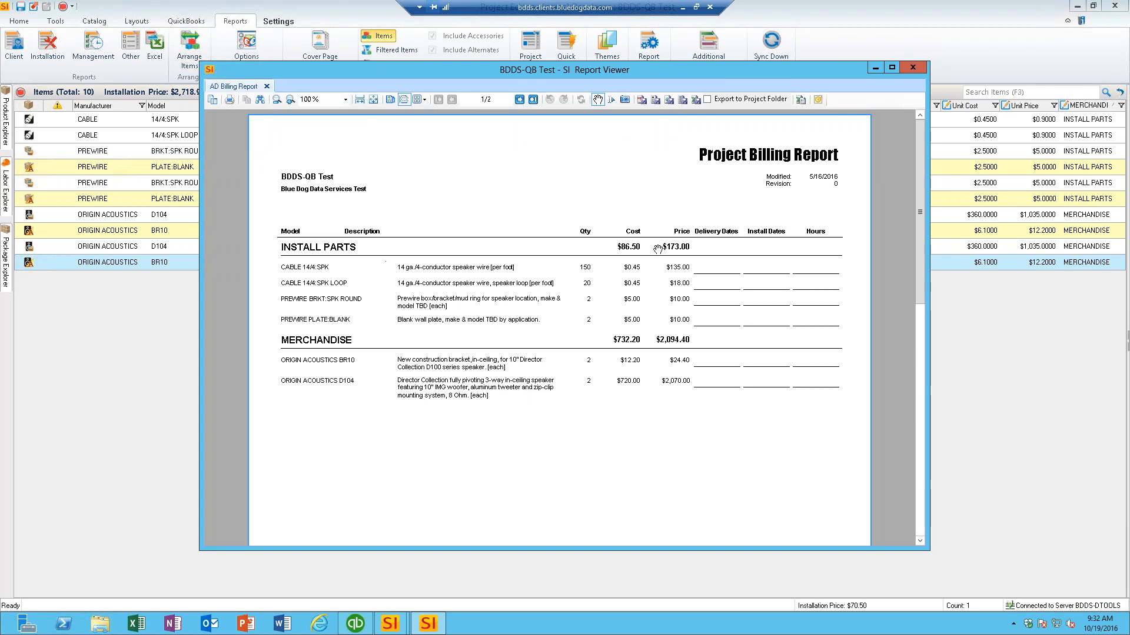
{"action": "scroll", "coordinate": [682, 256], "scroll_direction": "down", "scroll_amount": 10}
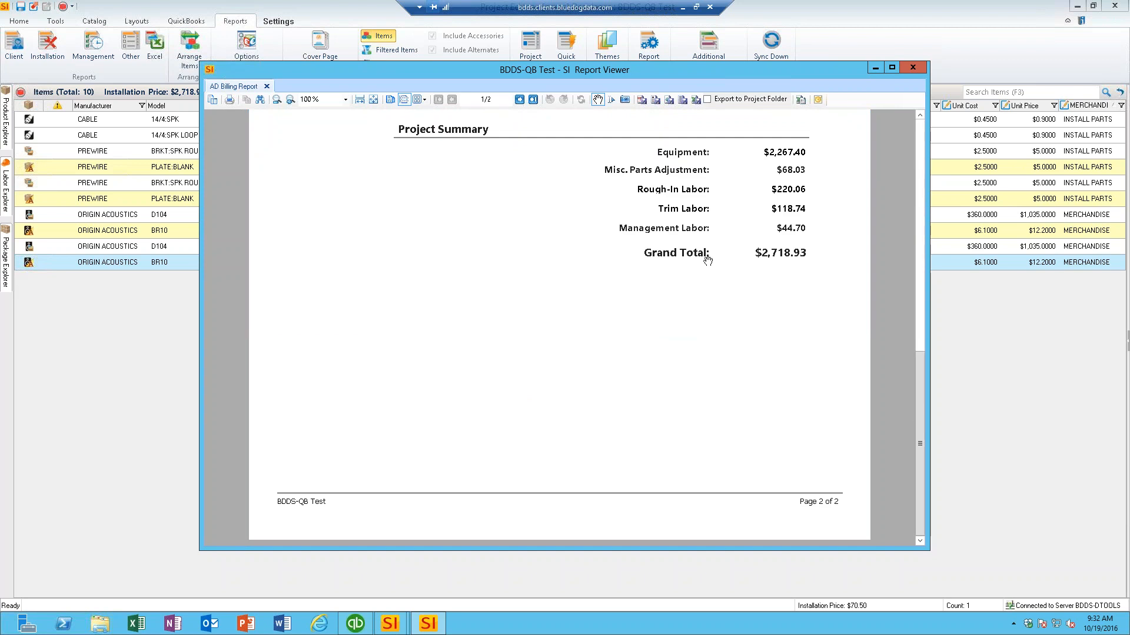
{"action": "scroll", "coordinate": [682, 256], "scroll_direction": "up", "scroll_amount": 5}
{"action": "scroll", "coordinate": [735, 376], "scroll_direction": "up", "scroll_amount": 3}
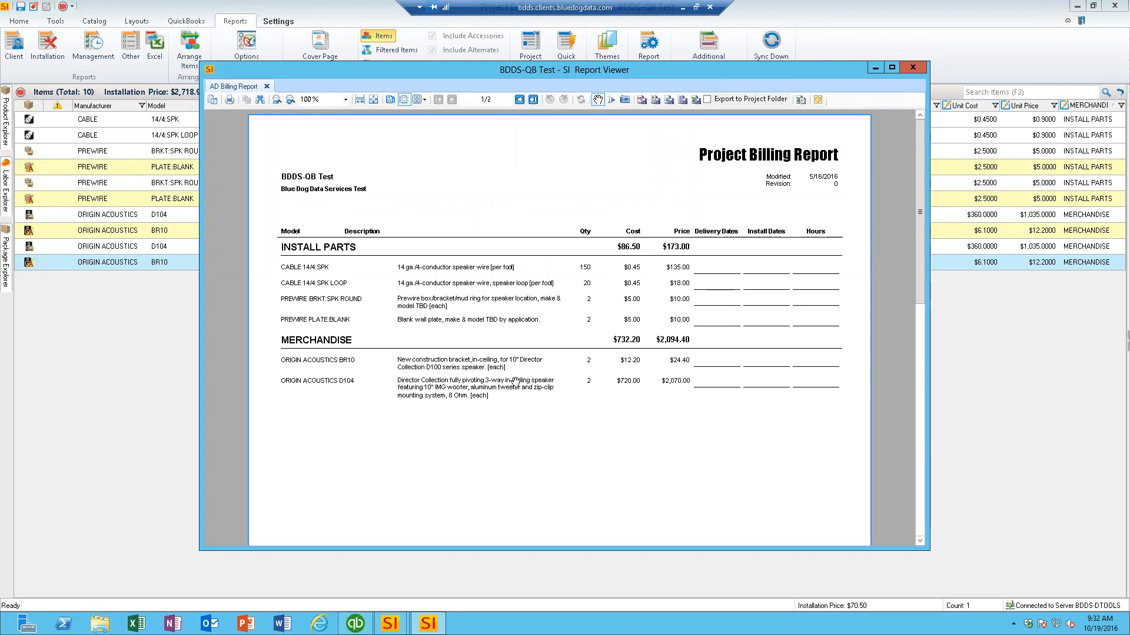
{"action": "left_click", "coordinate": [913, 67]}
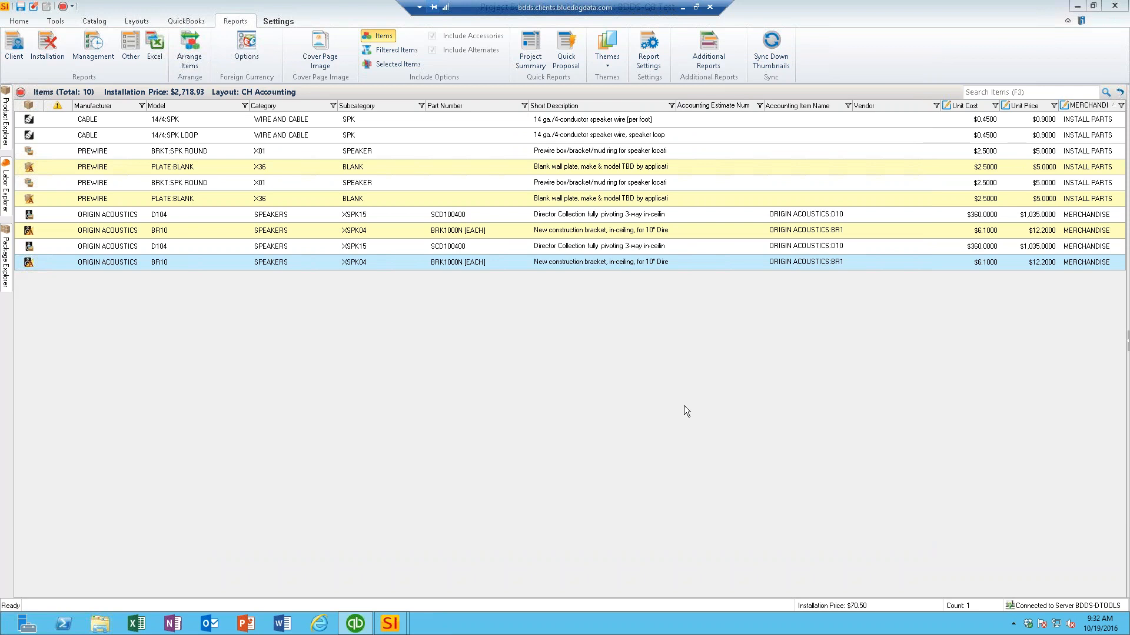
{"action": "left_click", "coordinate": [453, 216]}
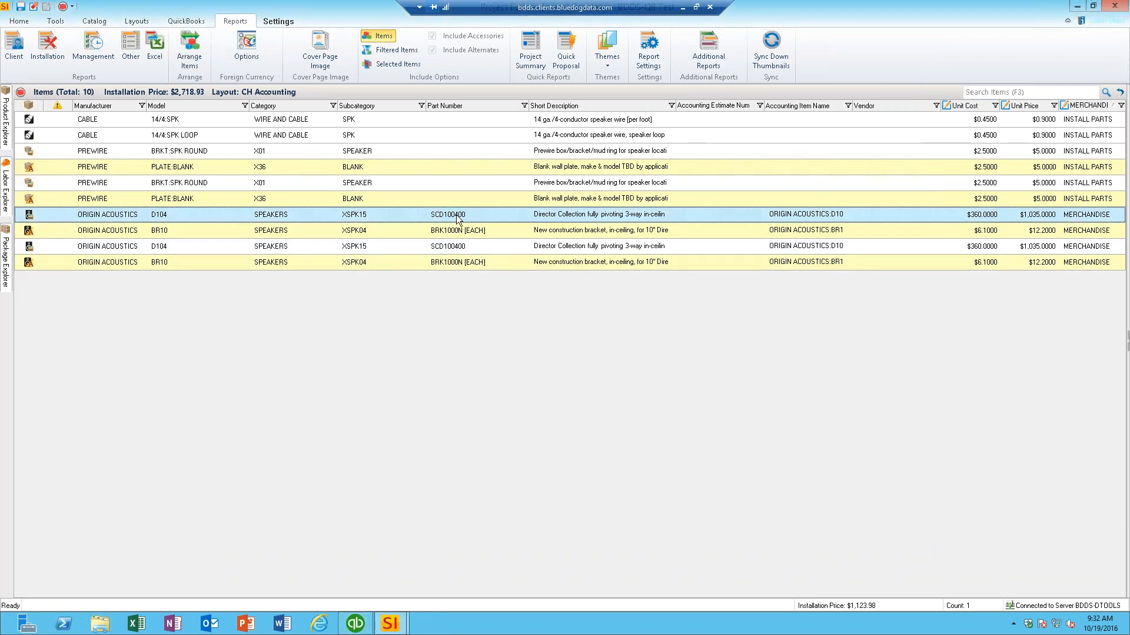